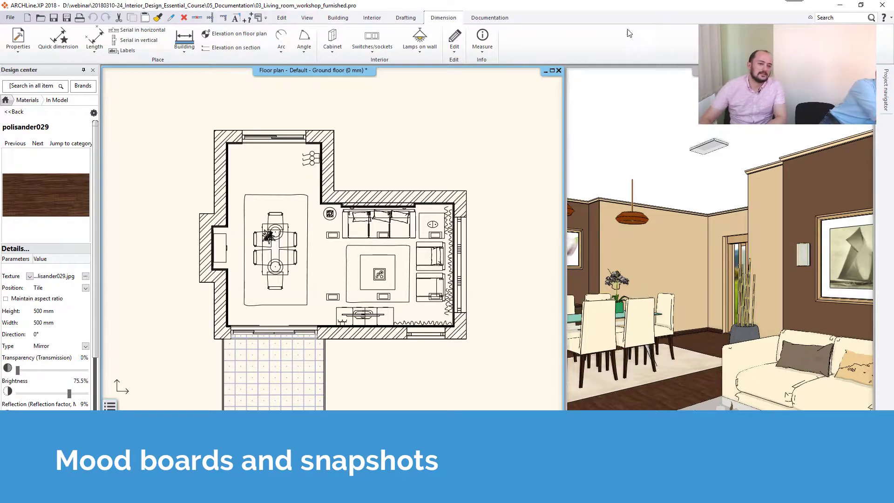
- Create a new mood board on a landscape ISO A4 210x297 mm sheet
click(476, 19)
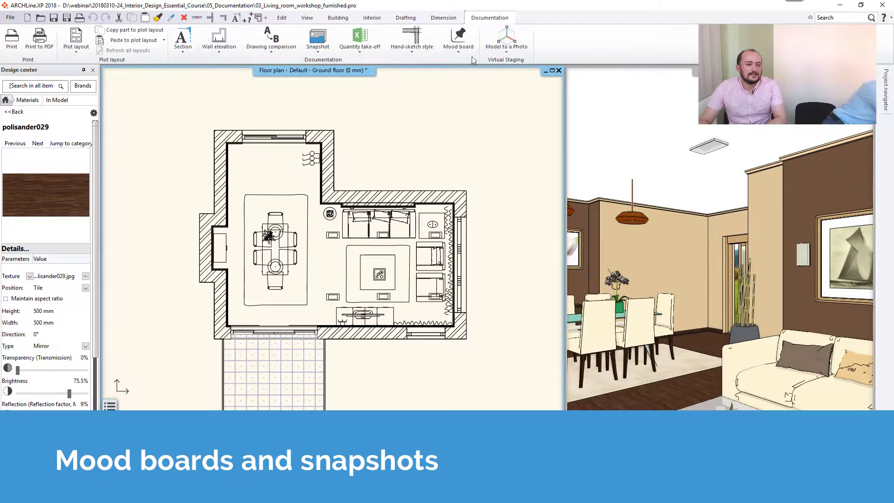
click(462, 49)
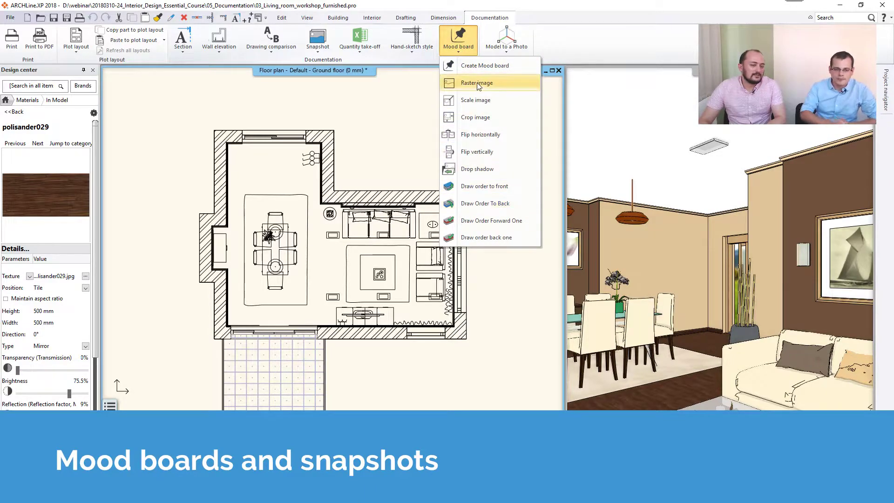
click(392, 110)
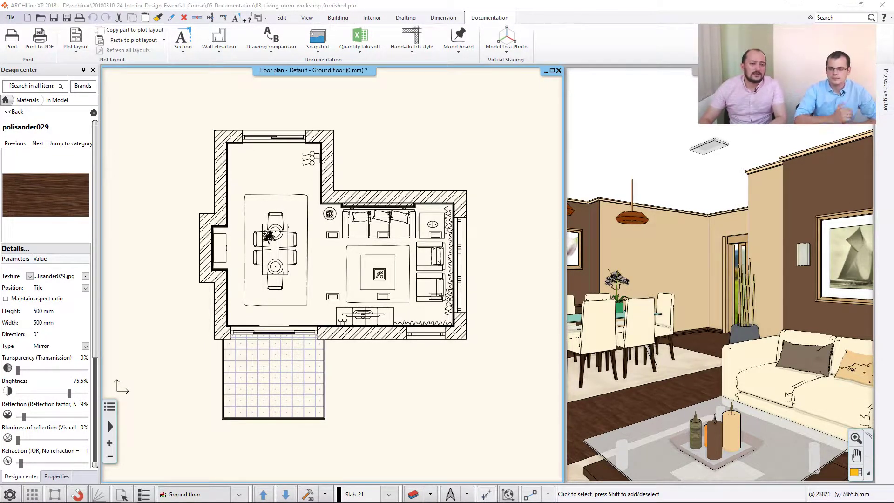
click(467, 51)
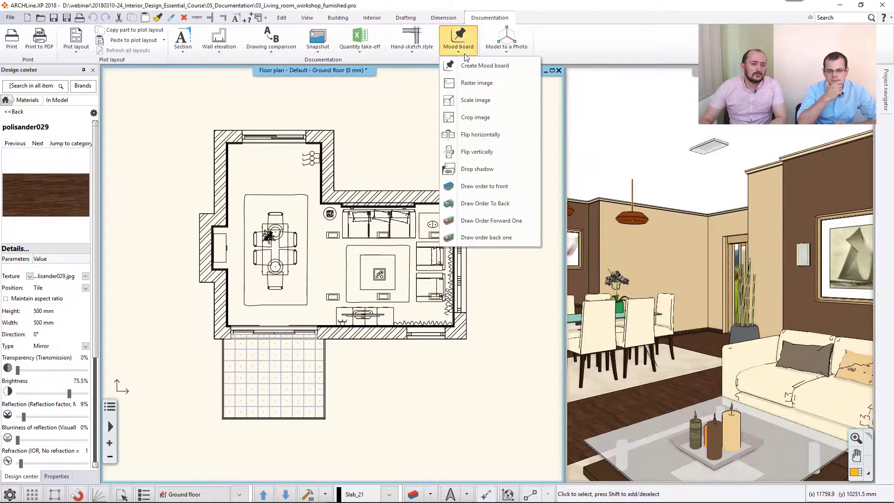
click(492, 70)
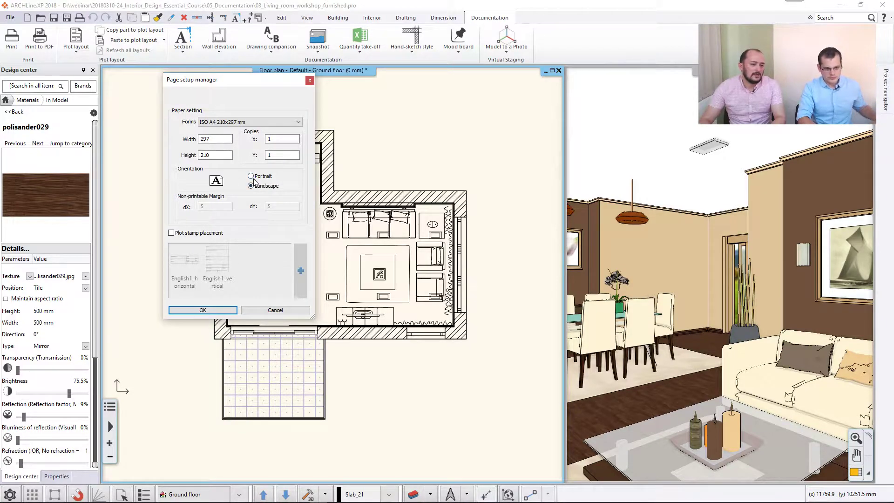
click(203, 310)
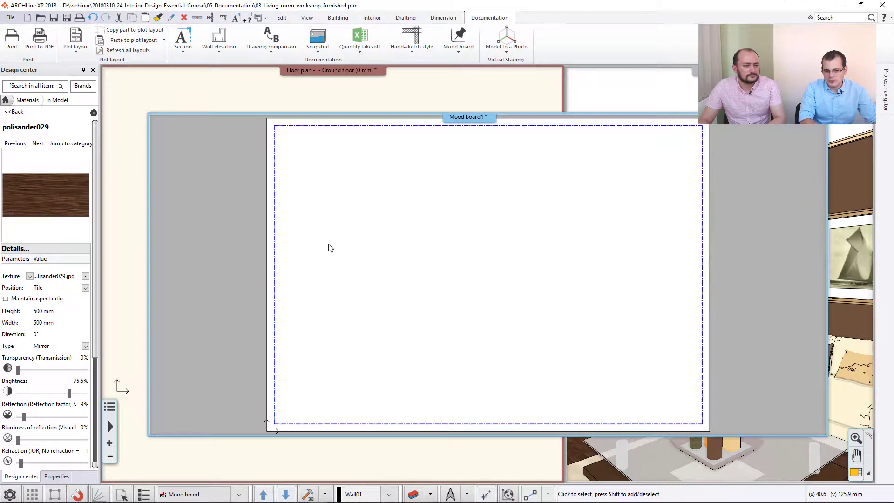
- Insert the interior_01 image as a raster image in the upper left area of the mood board sheet
scroll(330, 245, down, 1)
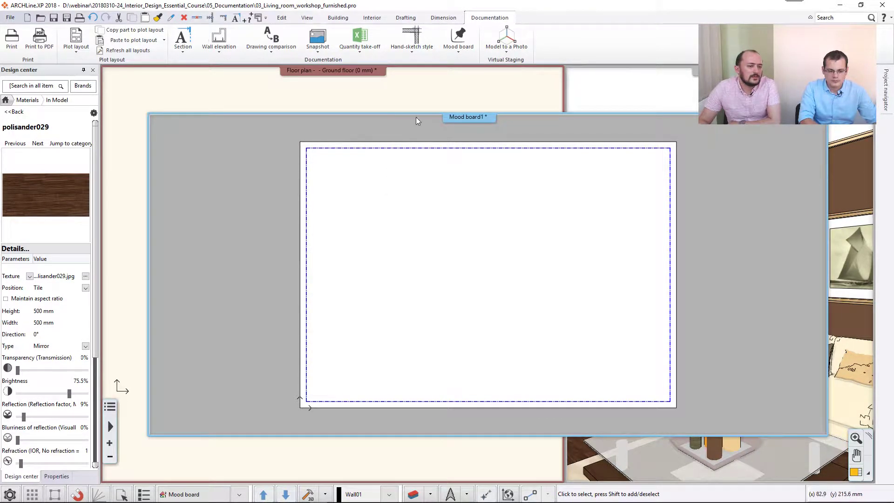
click(459, 41)
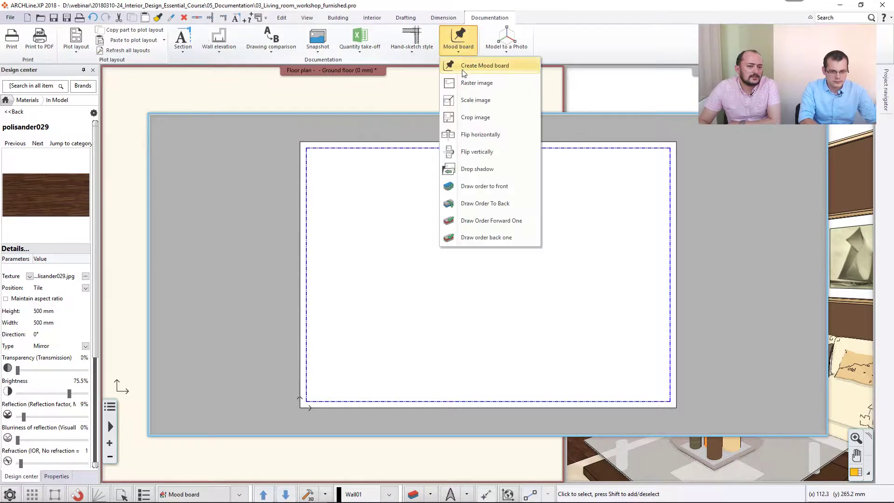
click(504, 84)
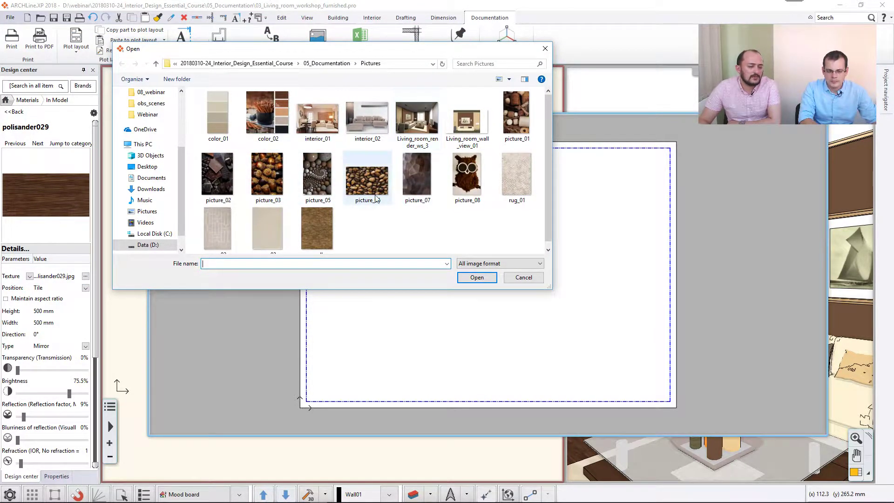
click(321, 119)
click(470, 278)
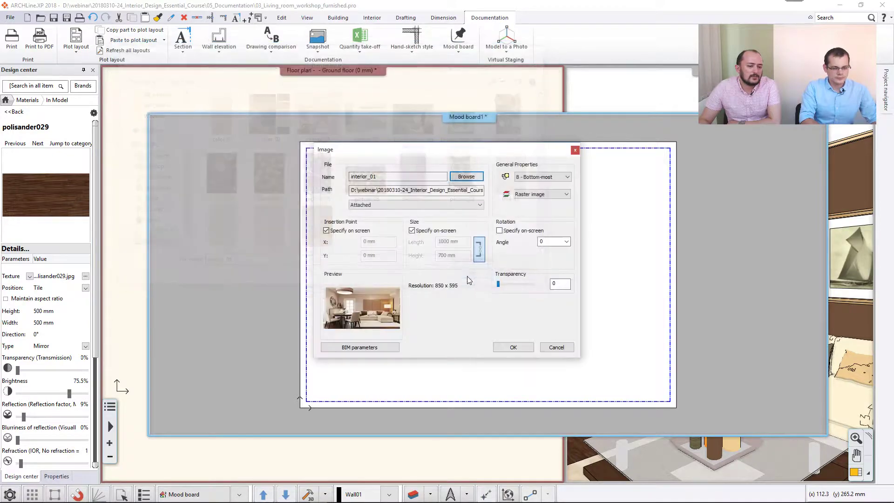
click(512, 348)
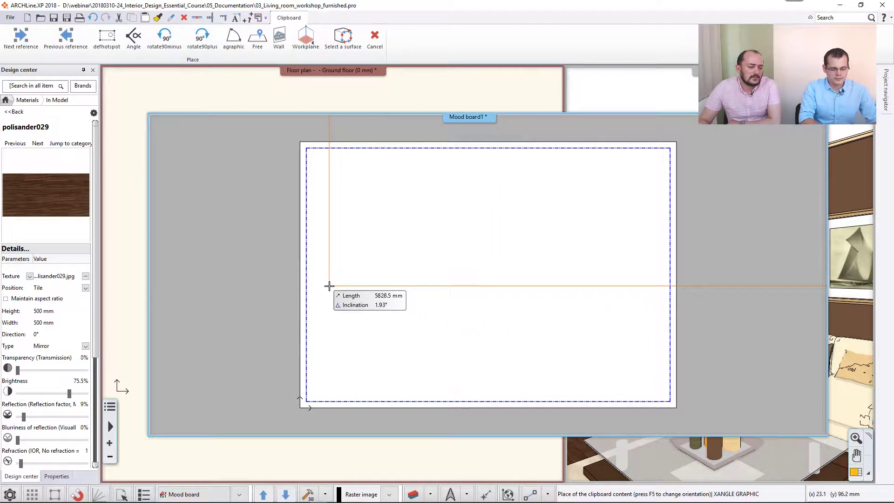
click(330, 285)
click(480, 181)
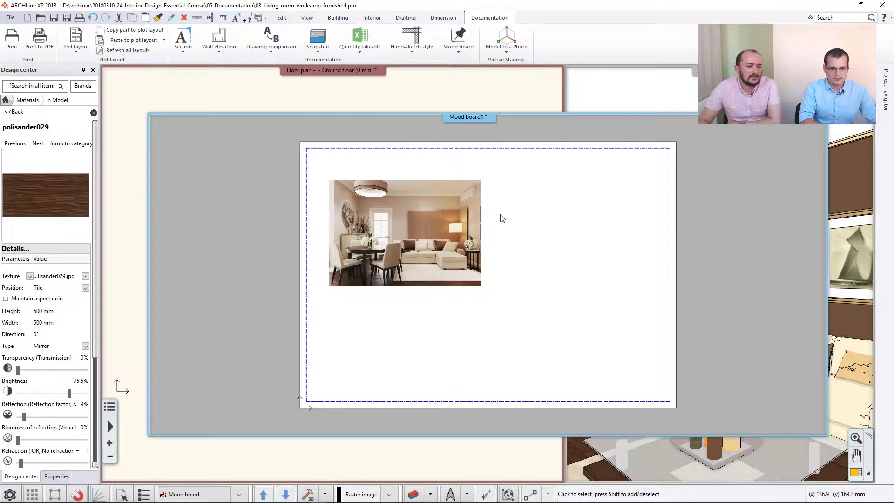
- Insert the picture_07 stone image on the mood board, overlapping the lower right corner of the living room photo
click(458, 51)
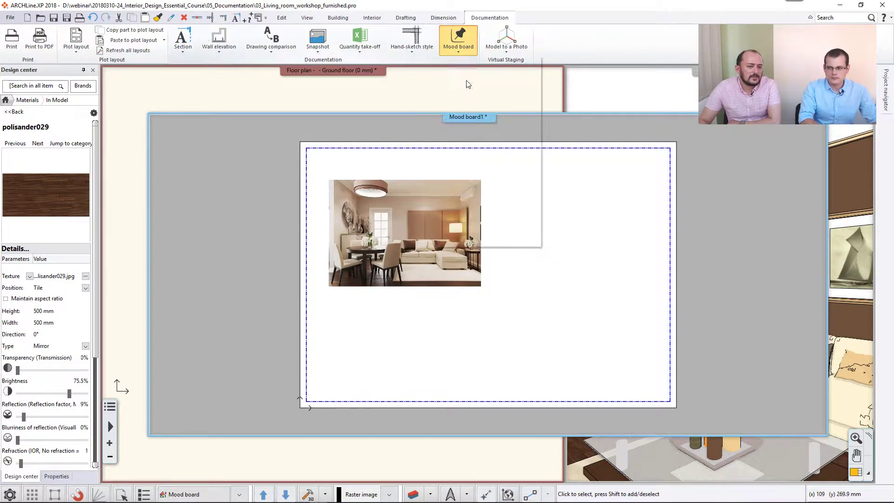
click(475, 83)
click(418, 175)
click(471, 278)
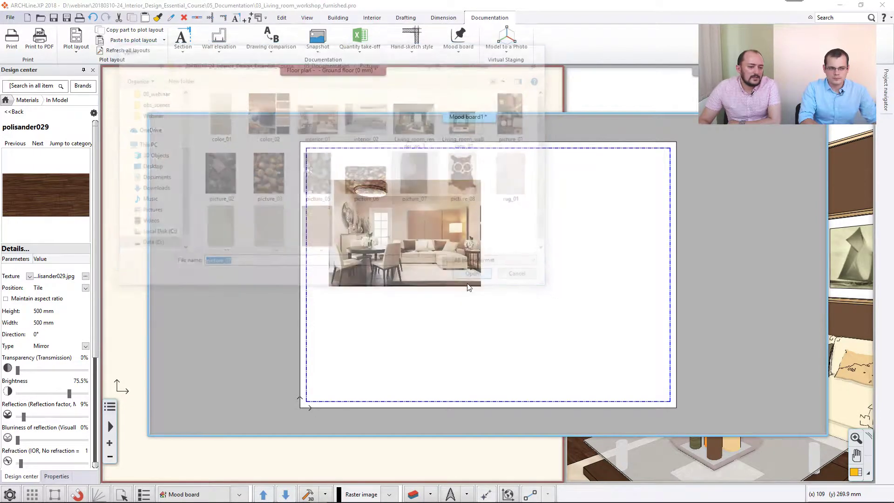
click(511, 348)
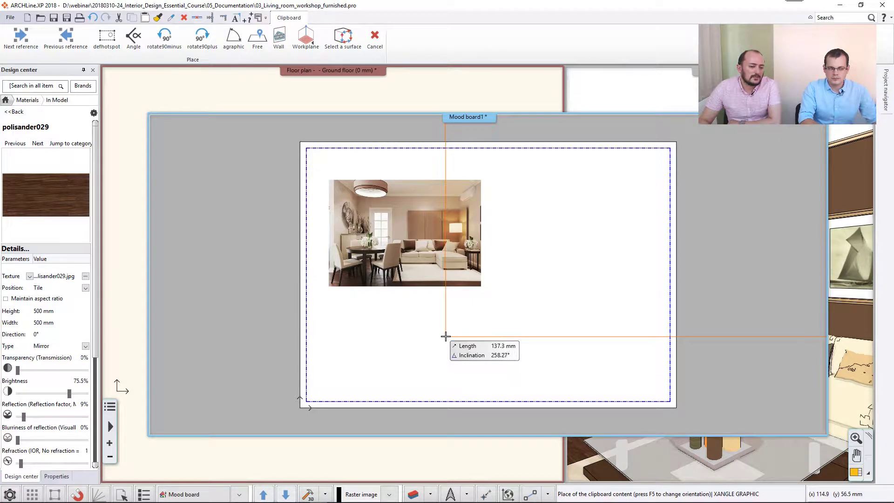
click(444, 335)
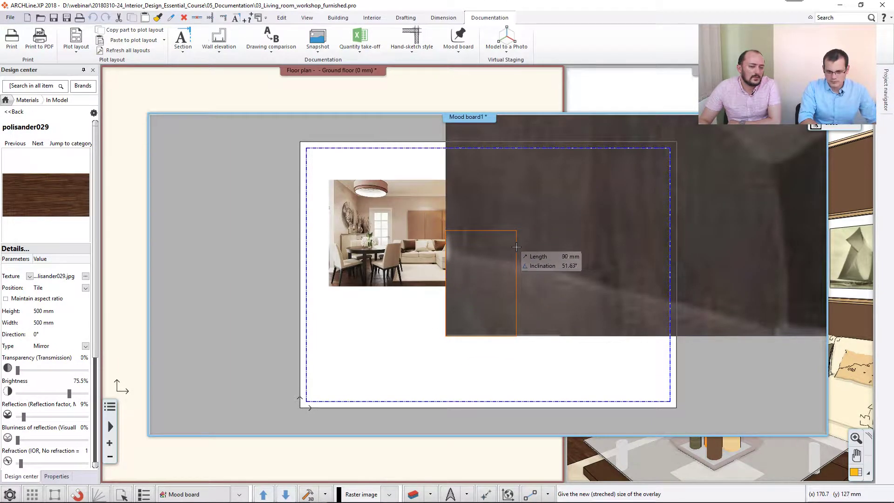
click(516, 248)
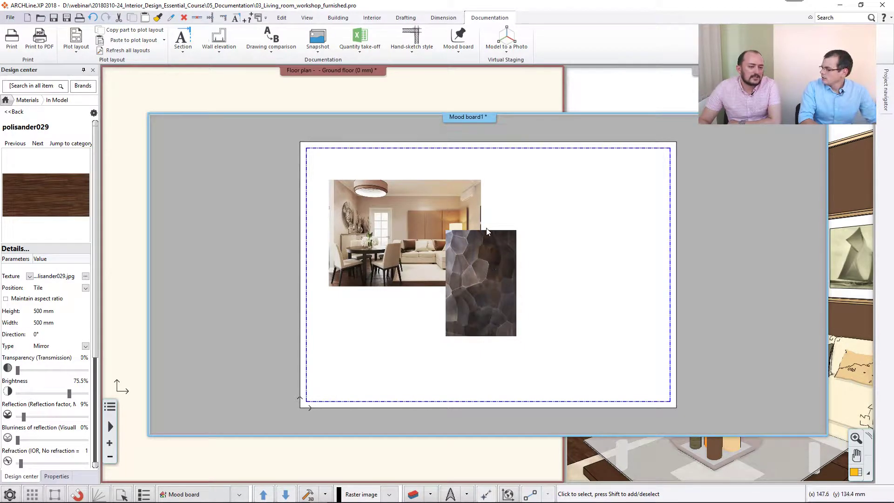
- Scale the stone image down proportionally to about 43 x 65 mm
click(459, 44)
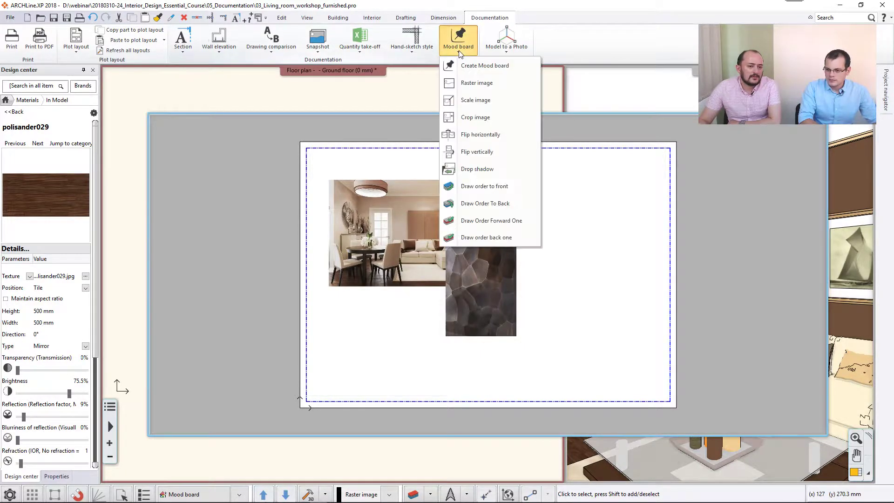
click(476, 102)
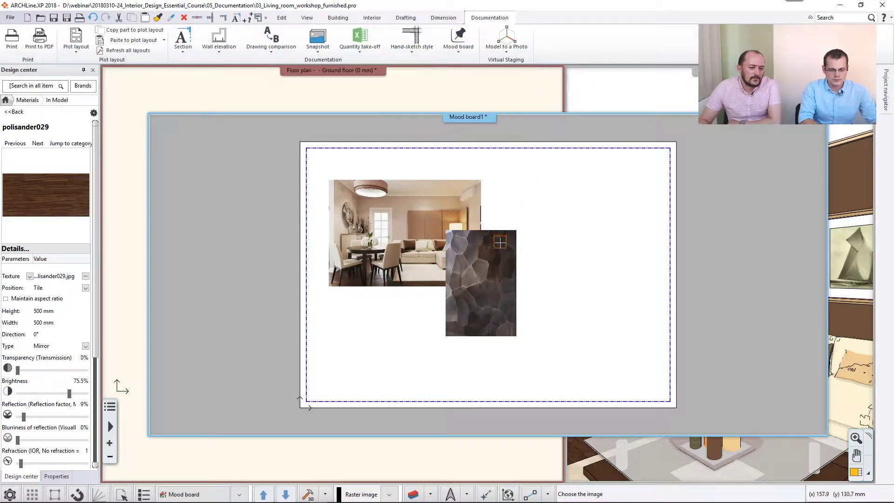
click(500, 242)
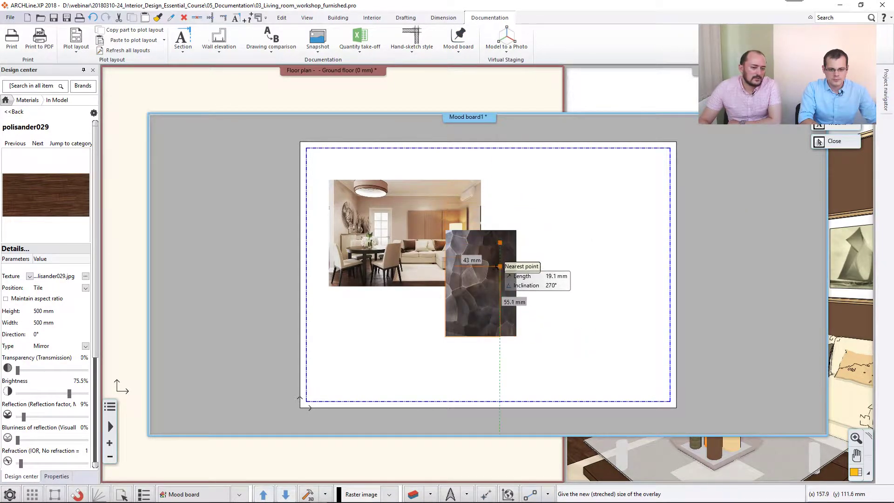
click(500, 254)
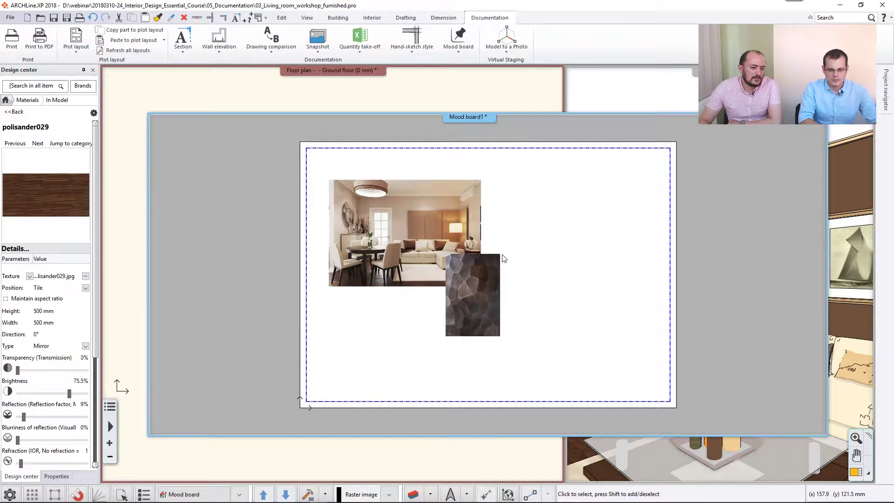
- Stretch the stone image from its upper right corner to about 59 x 57 mm
click(485, 272)
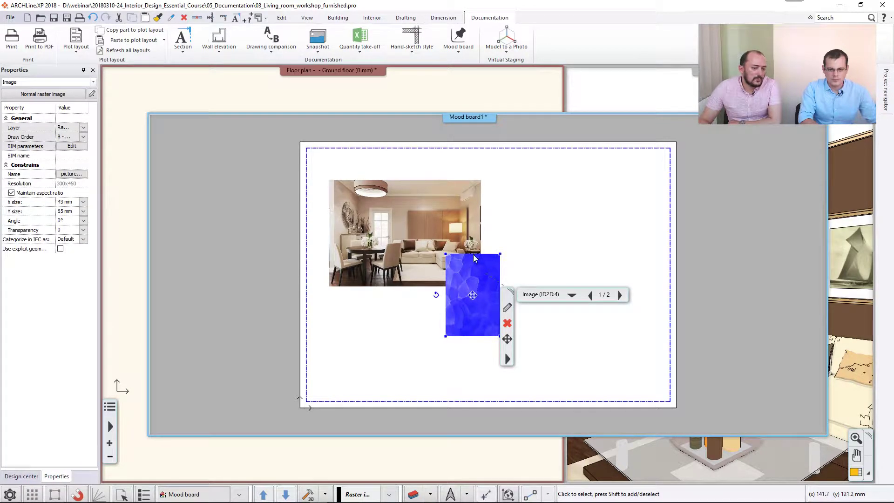
click(500, 254)
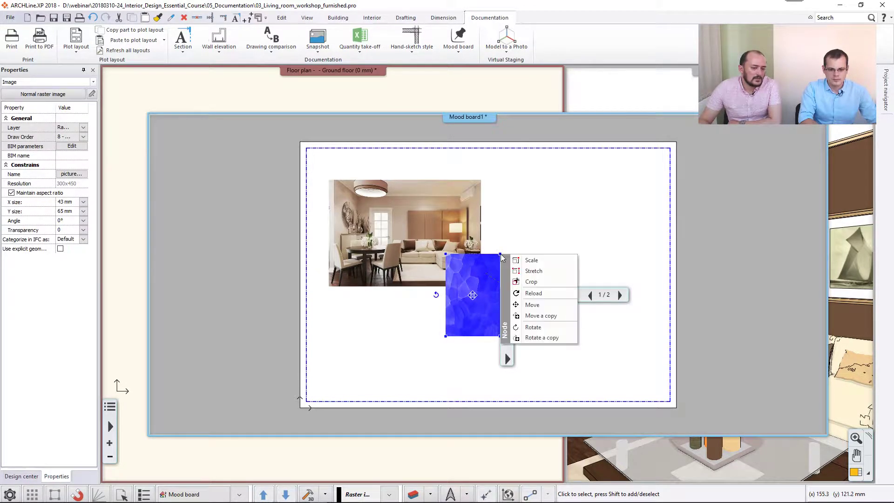
click(531, 271)
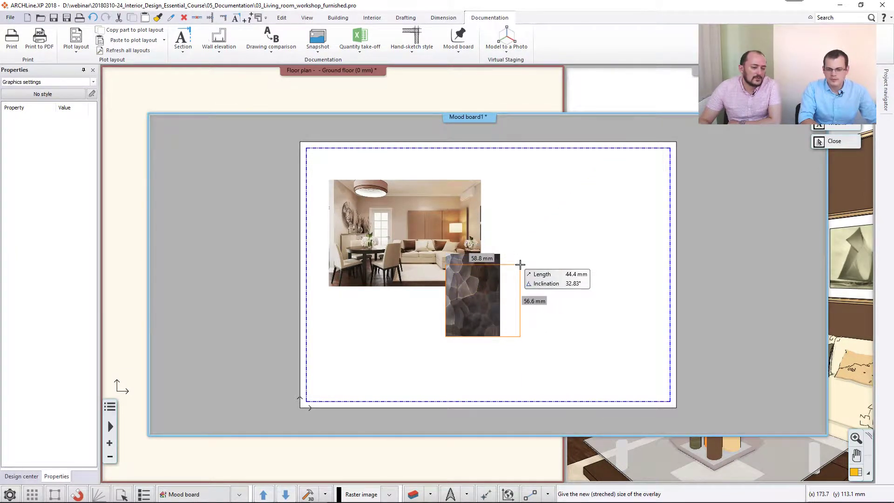
click(520, 264)
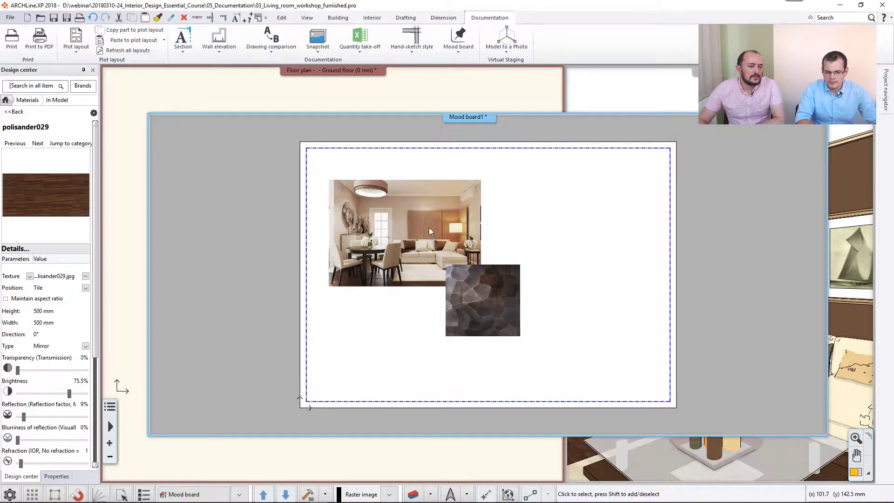
- Bring the living room photo to the front of the draw order, above the stone image
click(458, 53)
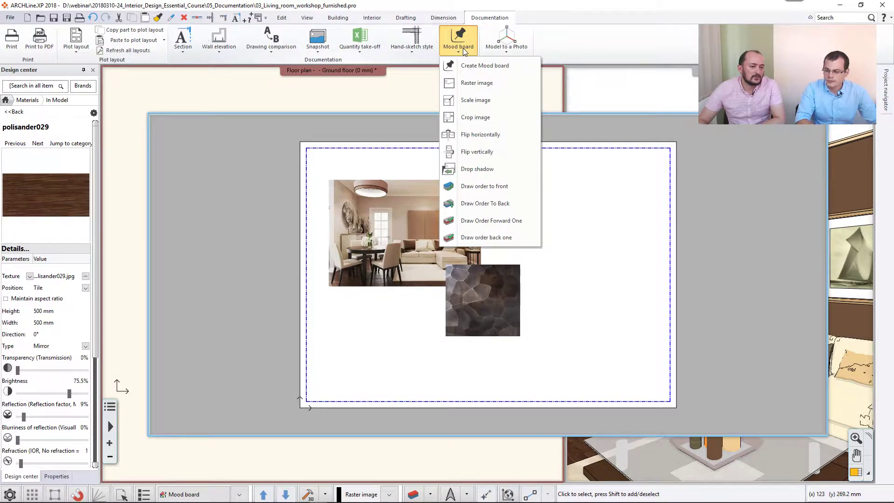
click(490, 186)
click(431, 232)
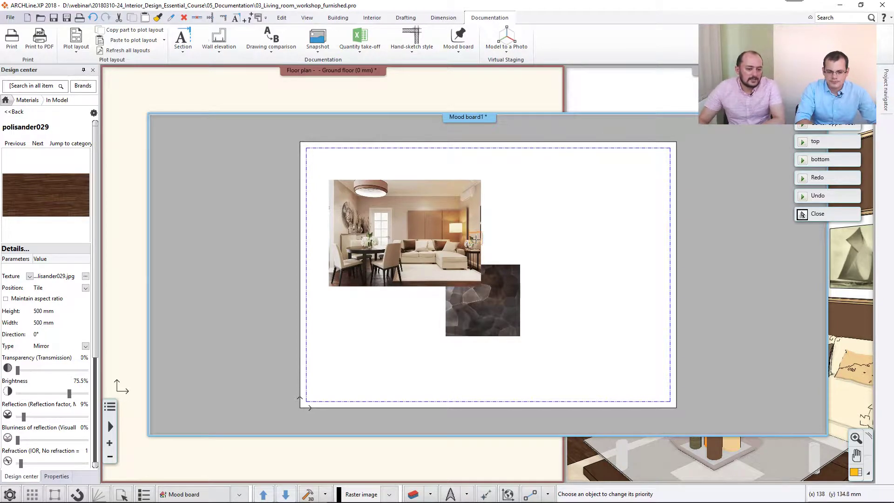
- Send the living room photo to the back of the draw order, behind the stone image
click(465, 50)
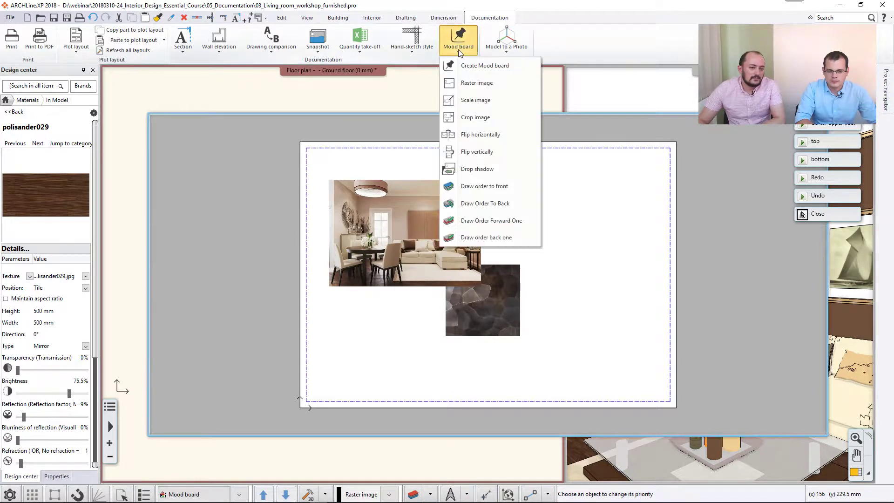
click(470, 206)
click(465, 226)
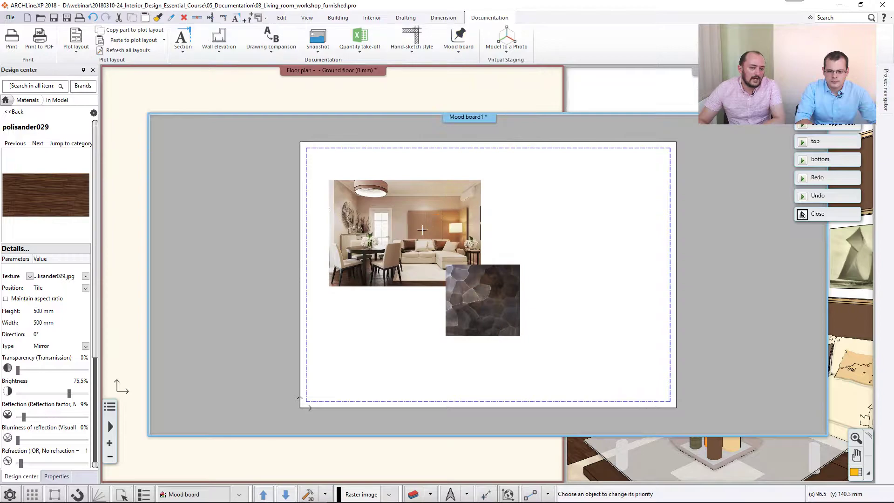
key(Escape)
click(460, 54)
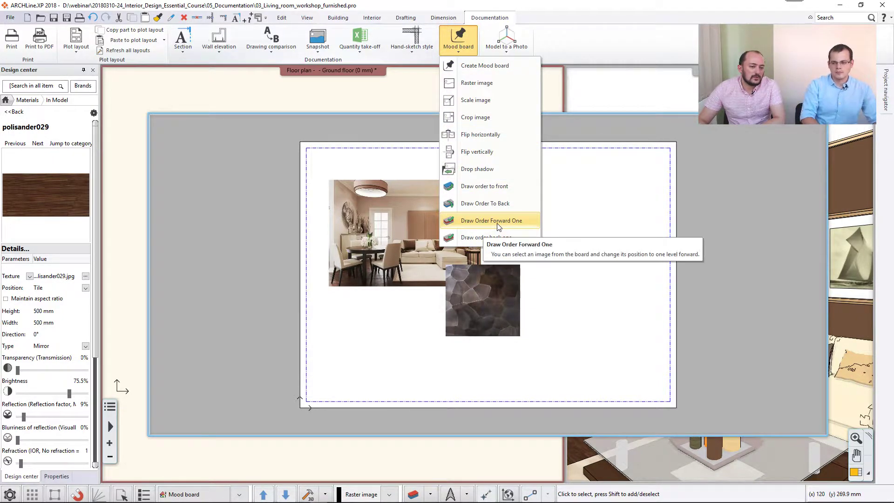
click(538, 268)
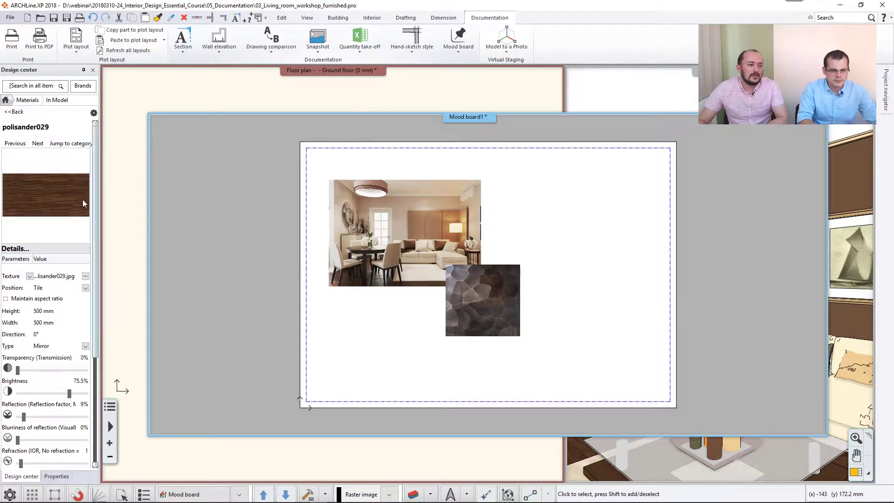
- Arrange the windows so the 3D living room view is the large one, with the floor plan and mood board tiled beside it
click(255, 96)
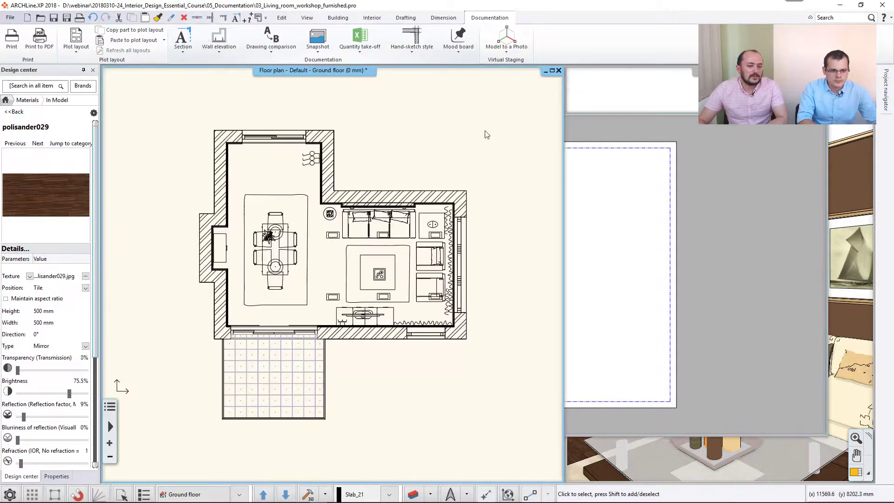
click(635, 97)
click(850, 473)
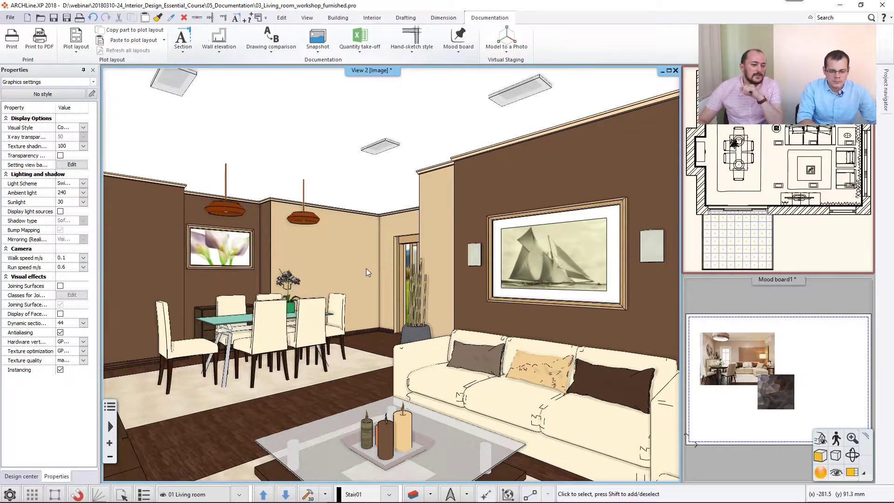
- Find the material of the dark wood floor from the 3D view in the Design center
right_click(372, 339)
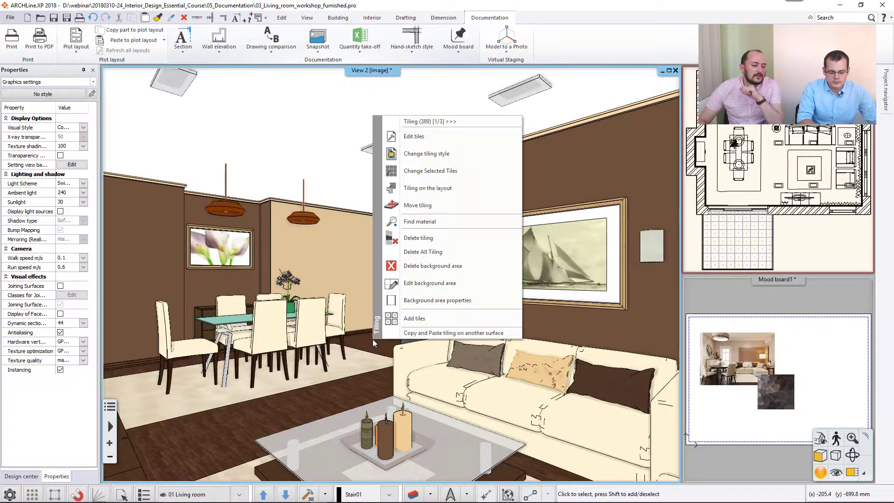
click(424, 222)
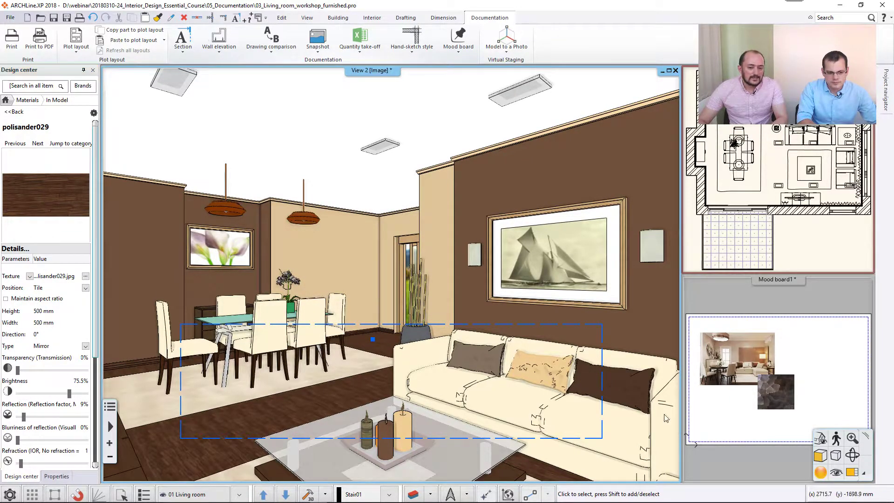
- Make the mood board the main view and insert the polisander029 wood as a raster image about 85.5 × 42.7 mm, overlapping the stone image's lower-right corner
click(824, 464)
click(857, 472)
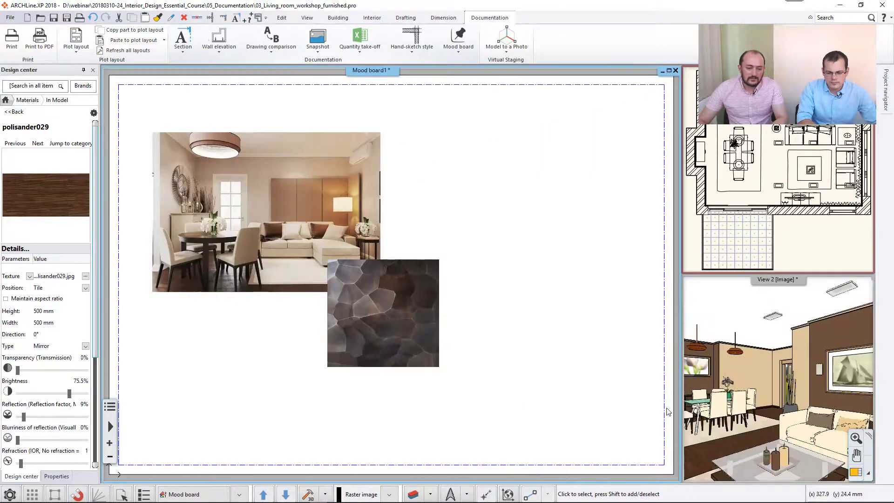
click(37, 196)
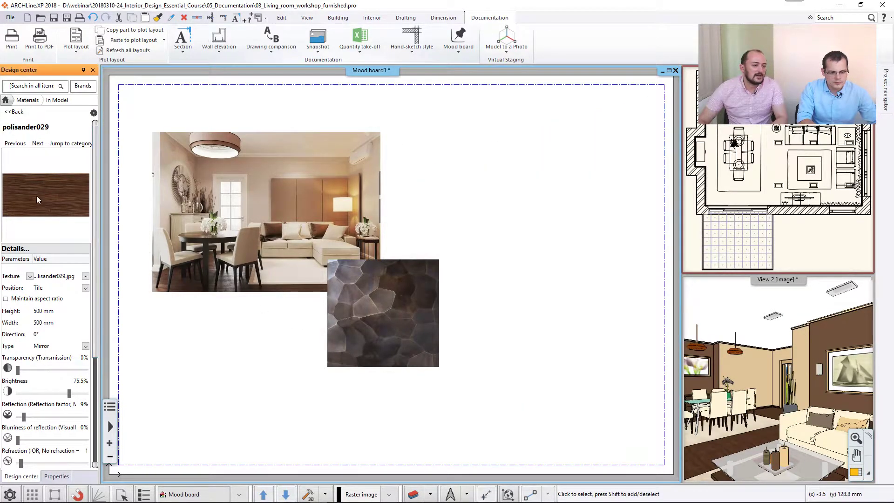
drag(33, 195, 482, 211)
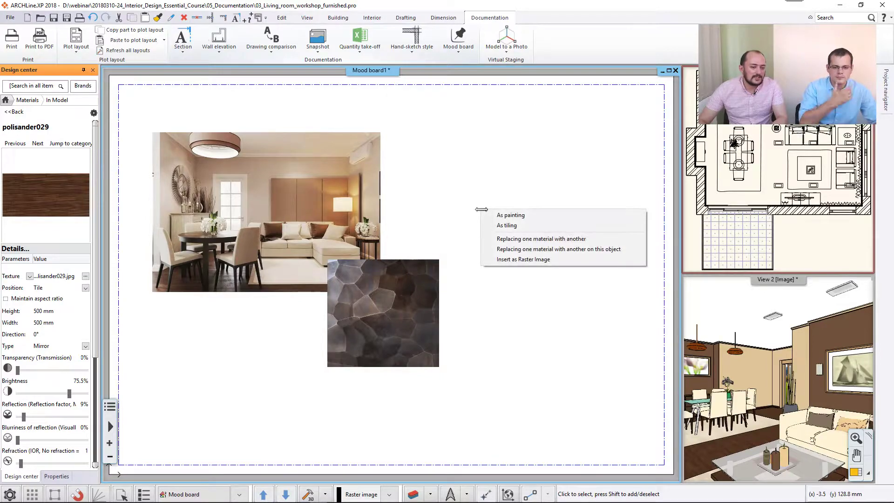
click(585, 260)
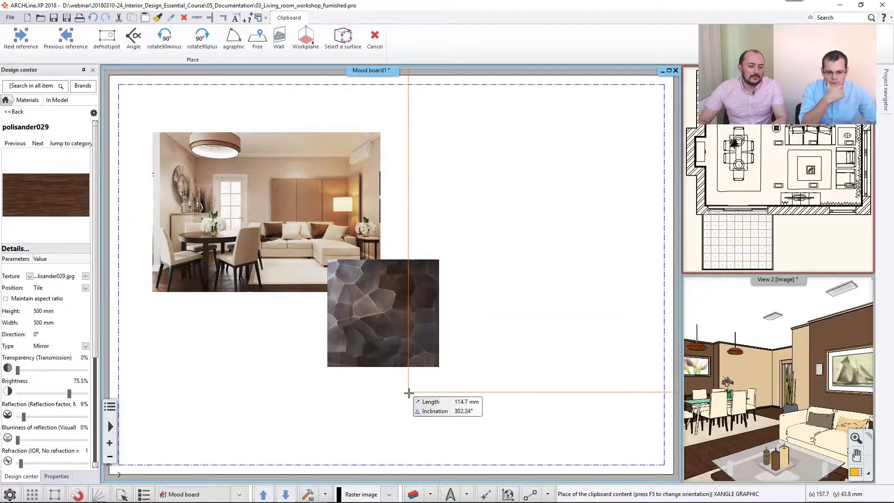
click(396, 412)
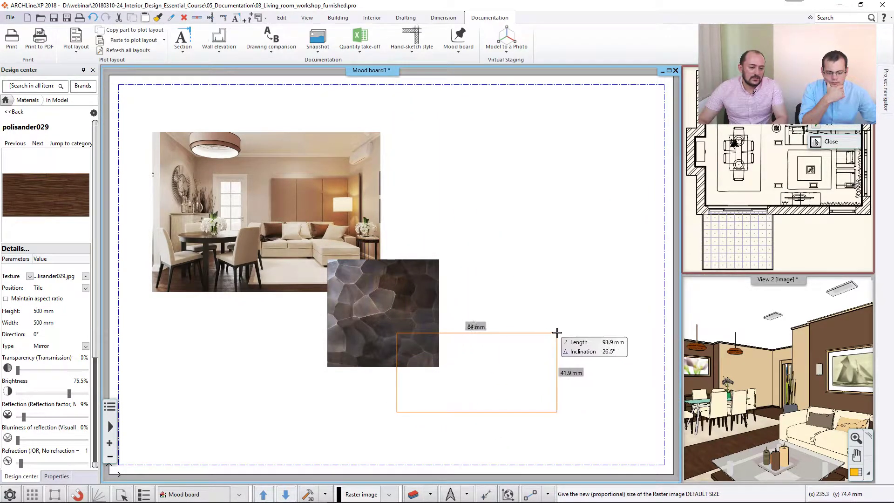
click(558, 331)
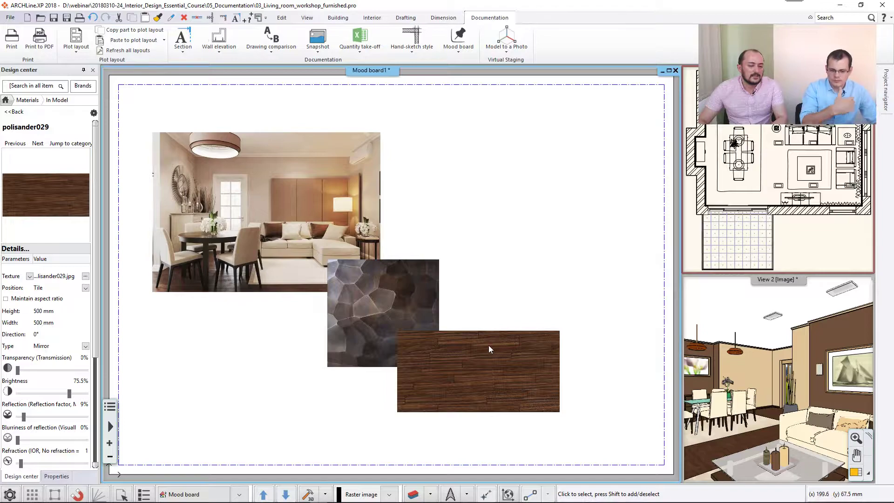
- Crop the wood image by offsetting its right edge inward, to a width of about 56.6 mm
click(503, 359)
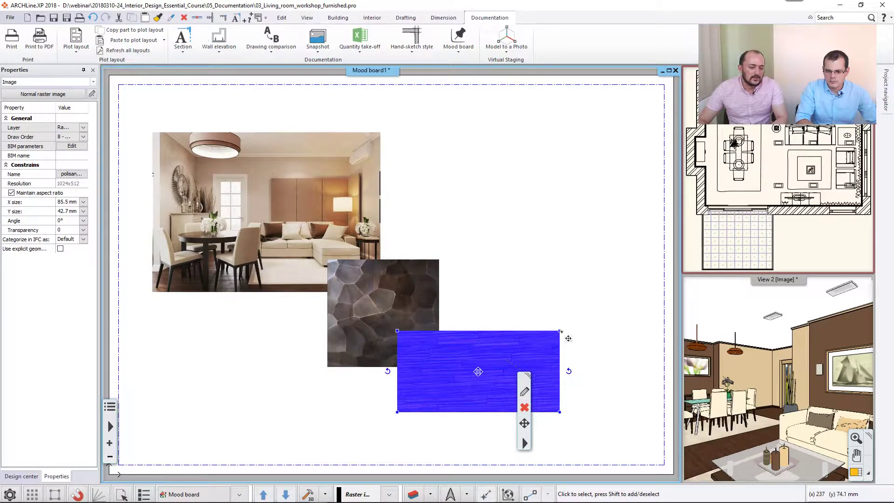
right_click(560, 331)
click(589, 357)
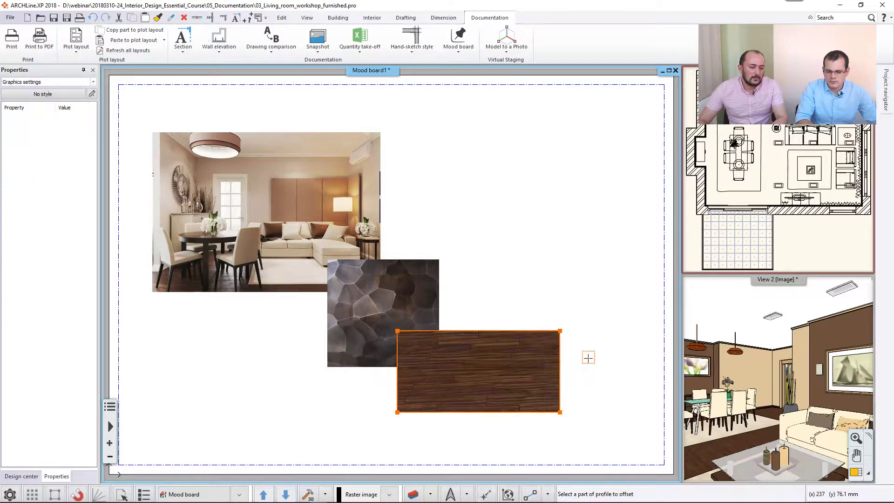
click(561, 371)
click(504, 376)
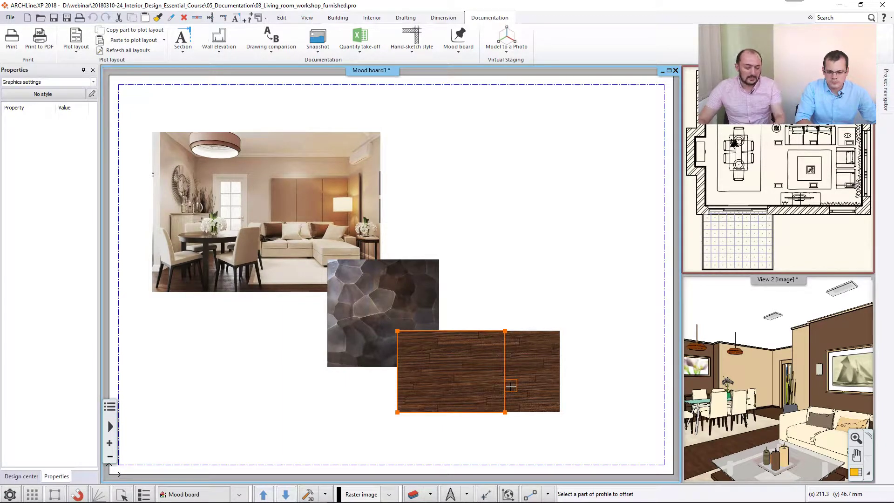
key(Return)
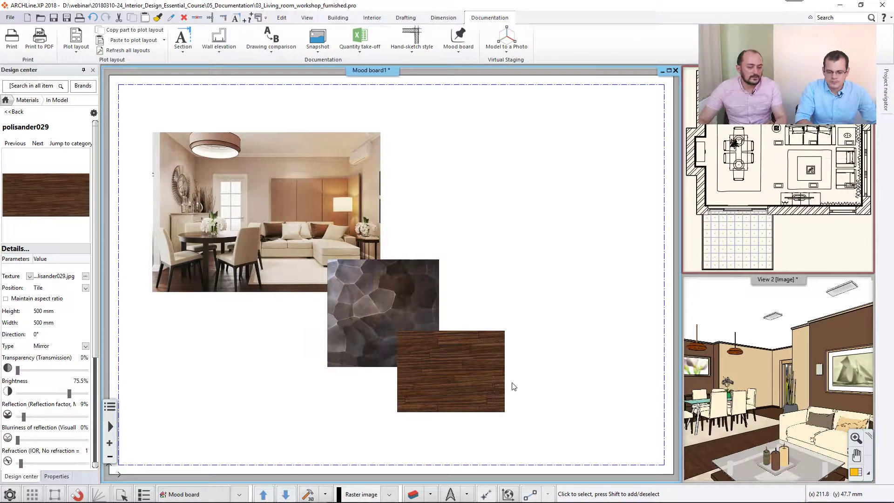
click(478, 377)
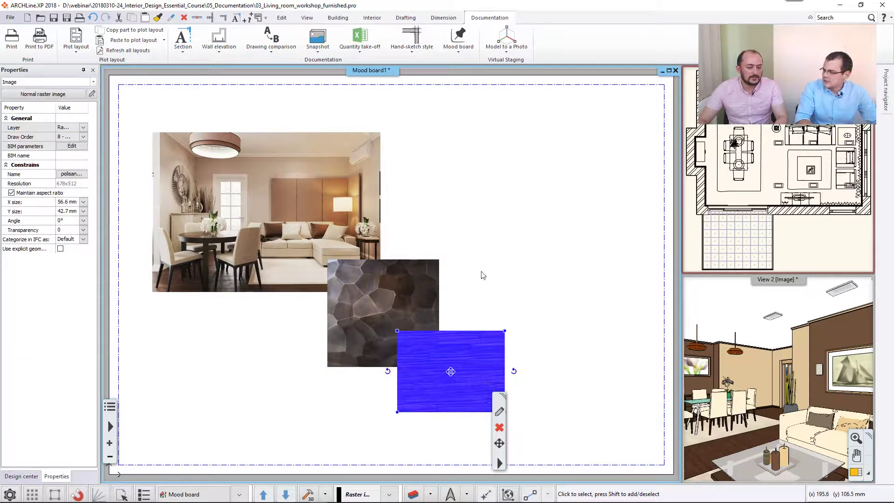
key(Escape)
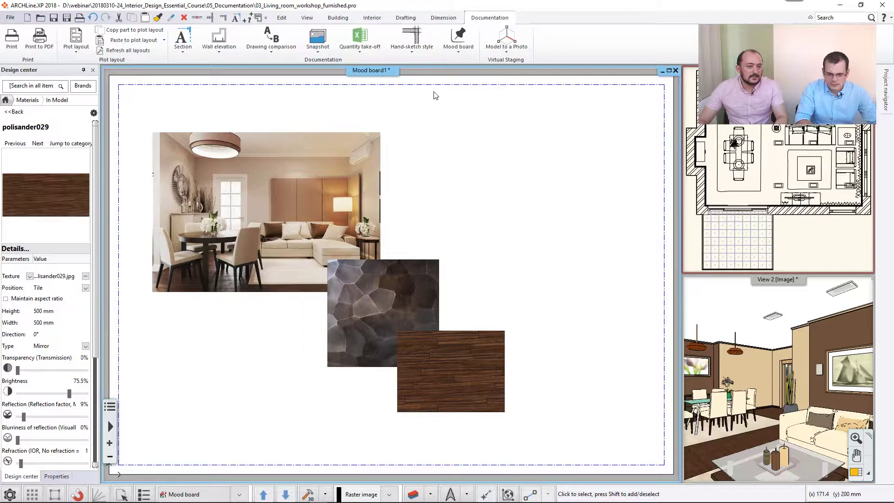
- Place the text "Moodboard" in the Arial 200 style beside the living room photo
click(406, 18)
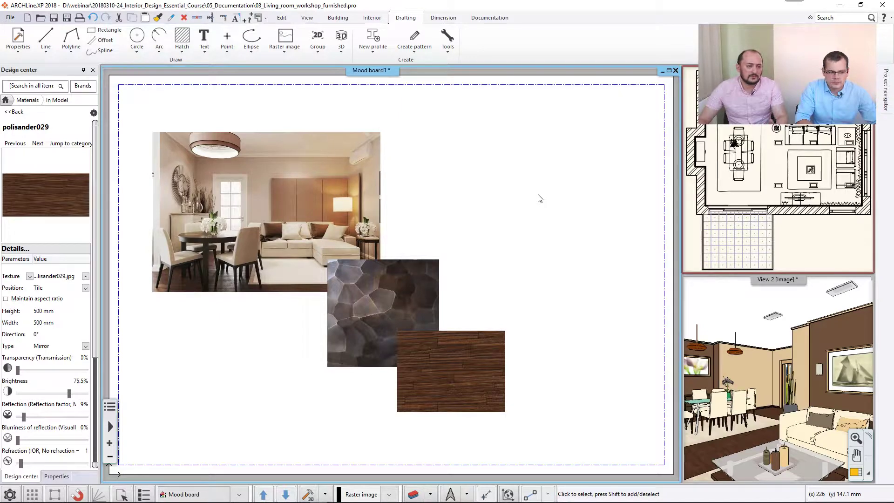
click(204, 37)
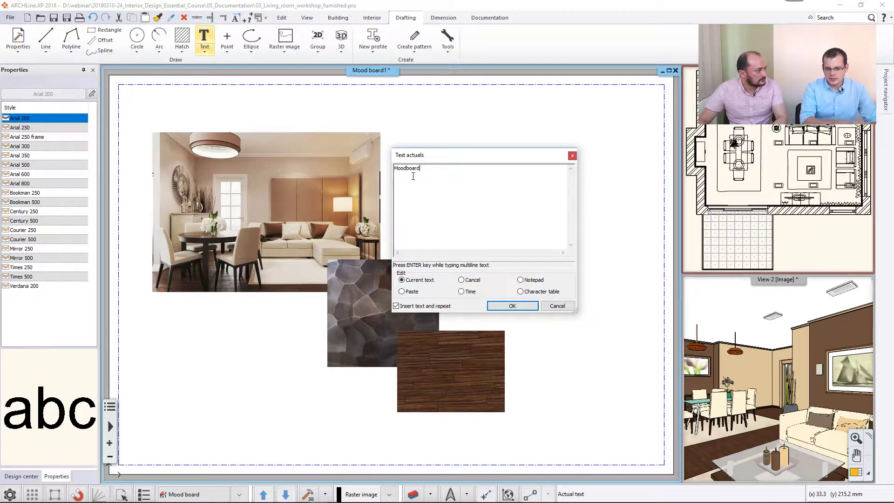
click(513, 305)
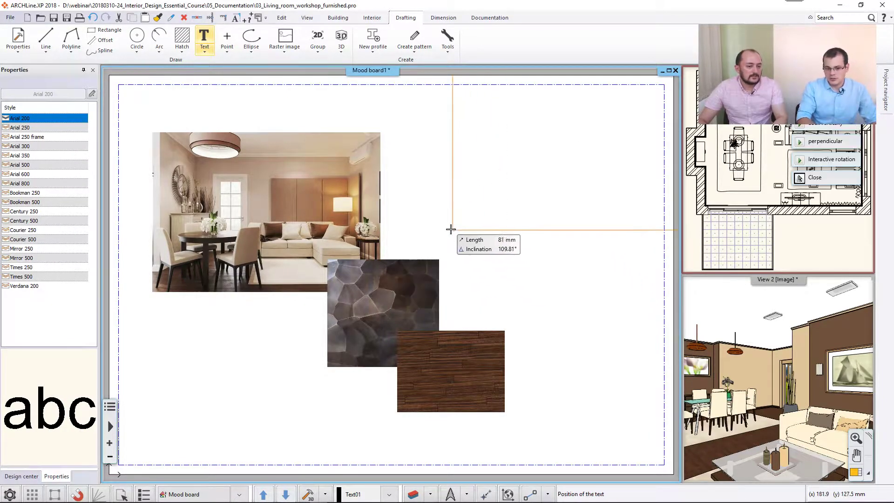
scroll(413, 261, down, 4)
scroll(410, 284, down, 2)
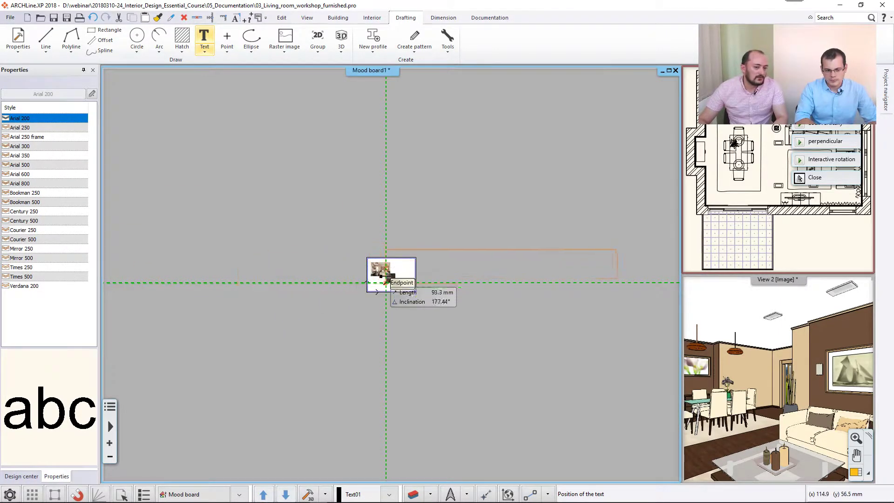
scroll(386, 282, up, 6)
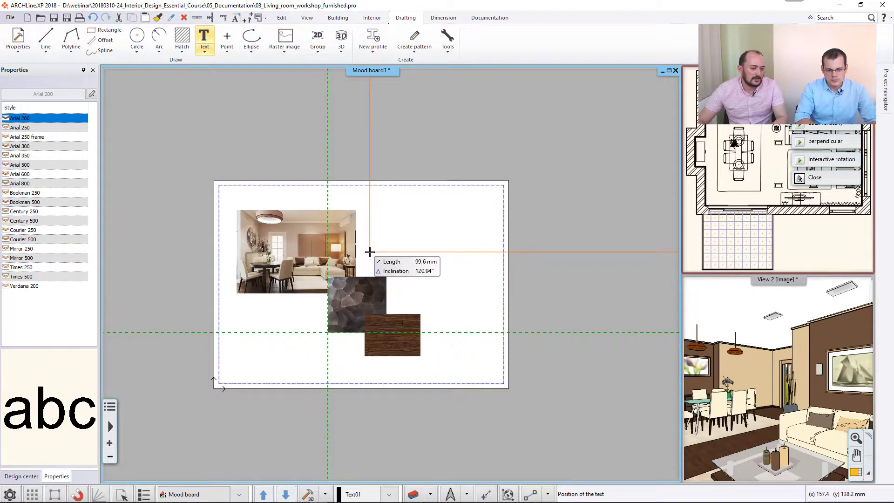
click(363, 246)
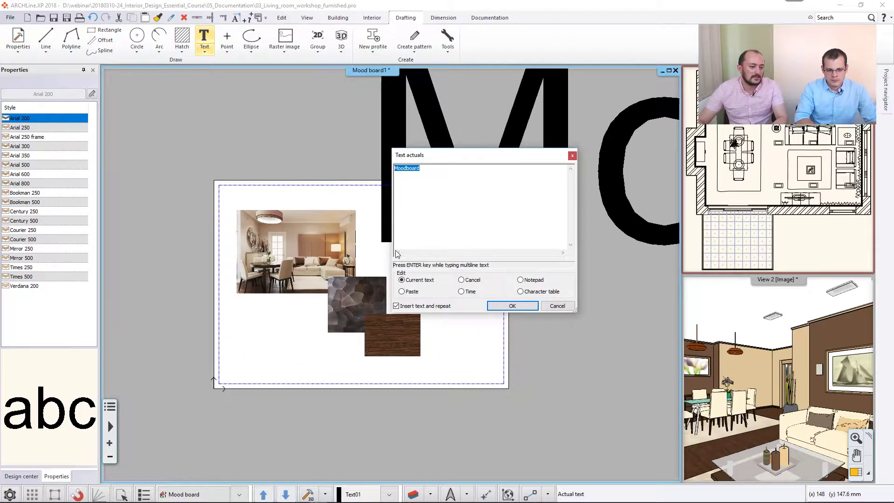
click(512, 306)
- Set the font size of the Moodboard title to 15 mm
click(399, 139)
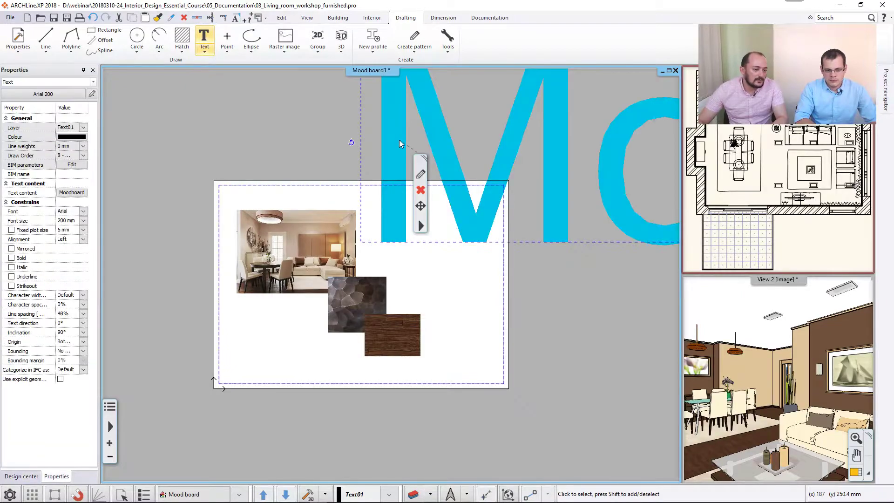
click(60, 221)
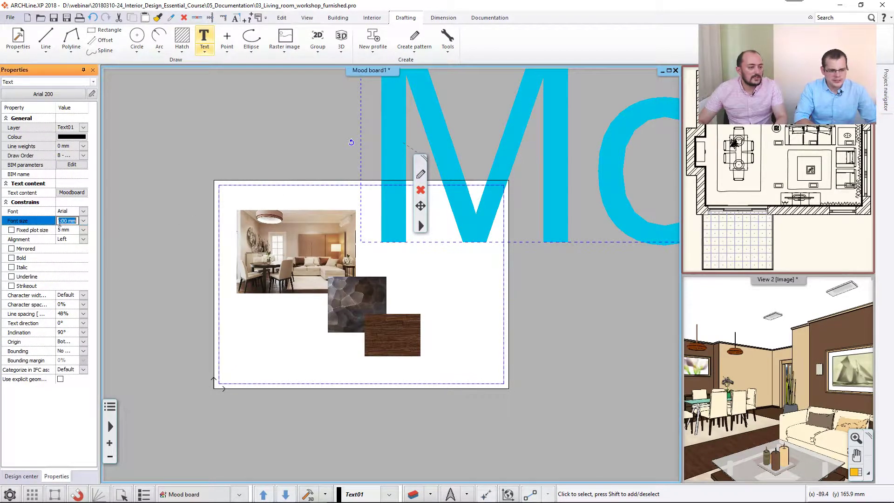
text(15)
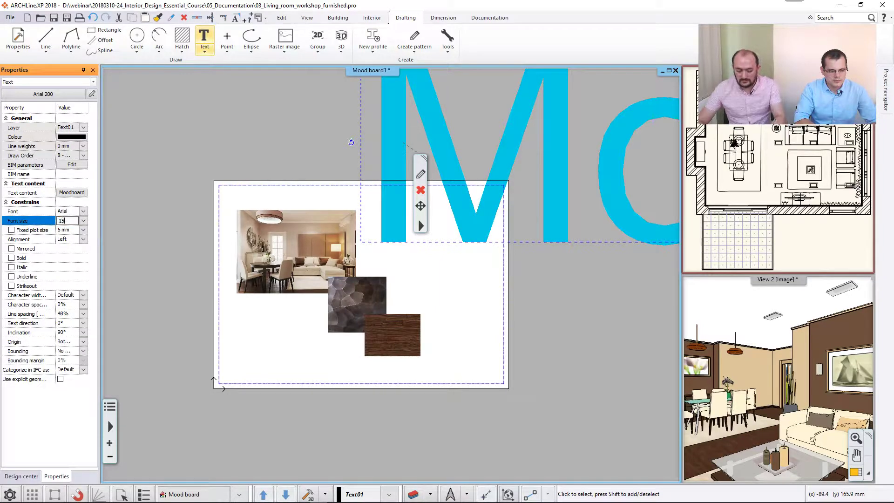
key(Return)
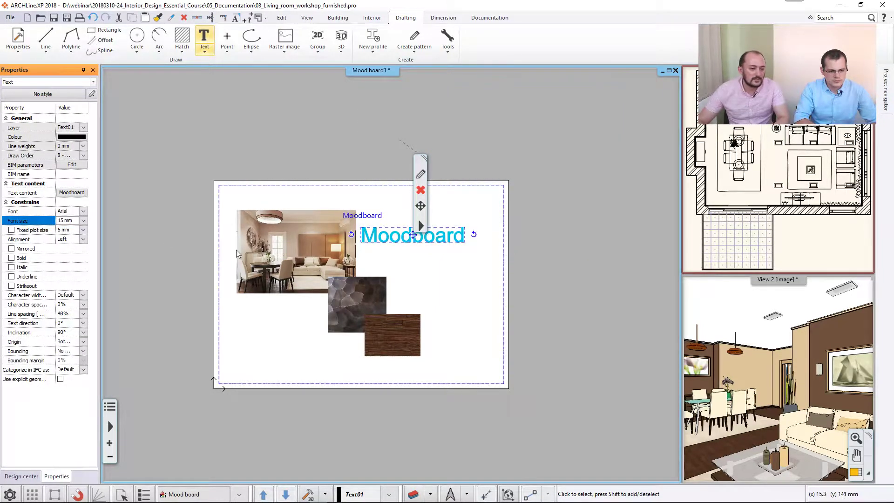
- Change the Moodboard title's font to Bodoni MT
click(83, 212)
scroll(88, 316, down, 8)
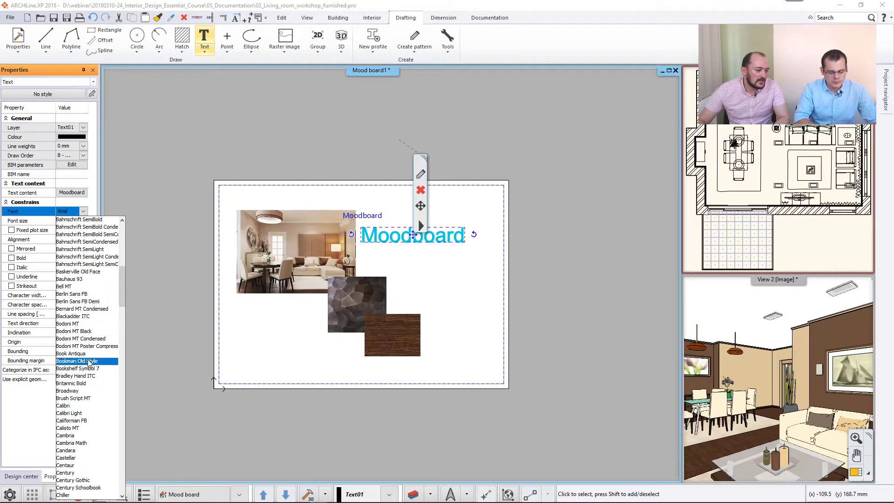
click(81, 323)
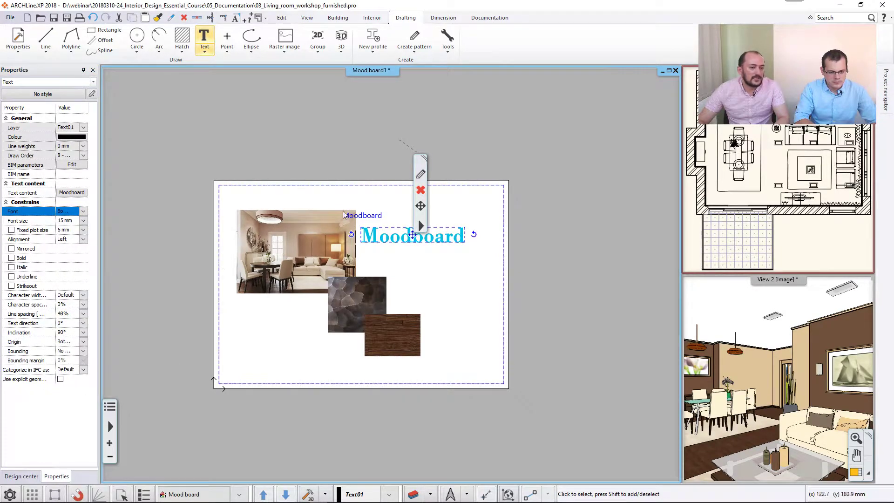
click(414, 268)
click(457, 287)
- Move the Moodboard title to the left so that it overlaps the right edge of the living room photo
scroll(456, 288, up, 4)
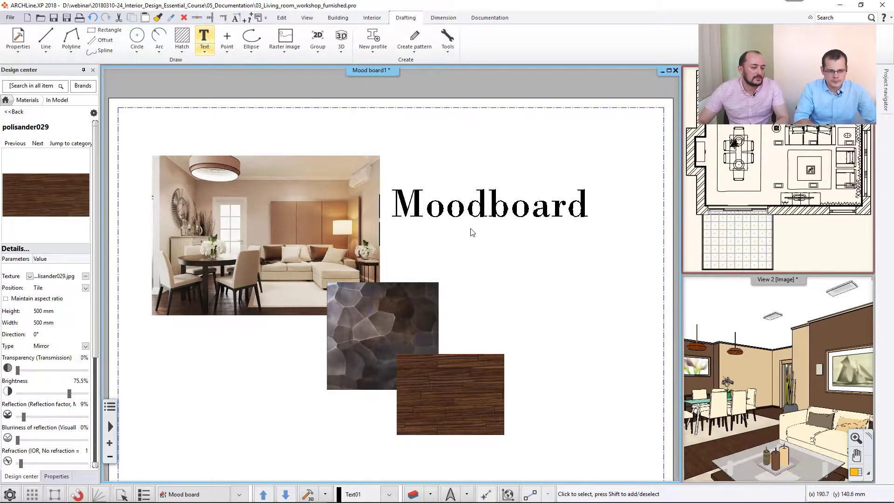
click(459, 214)
right_click(489, 202)
click(500, 206)
click(424, 193)
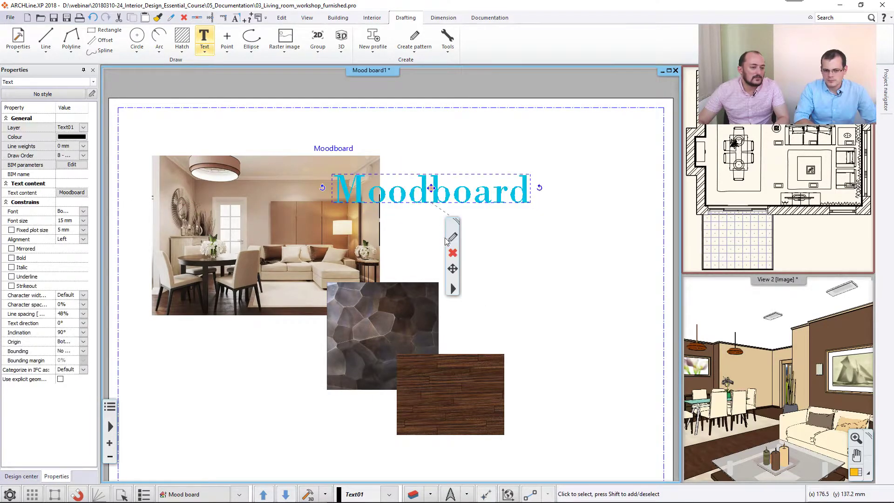
click(409, 242)
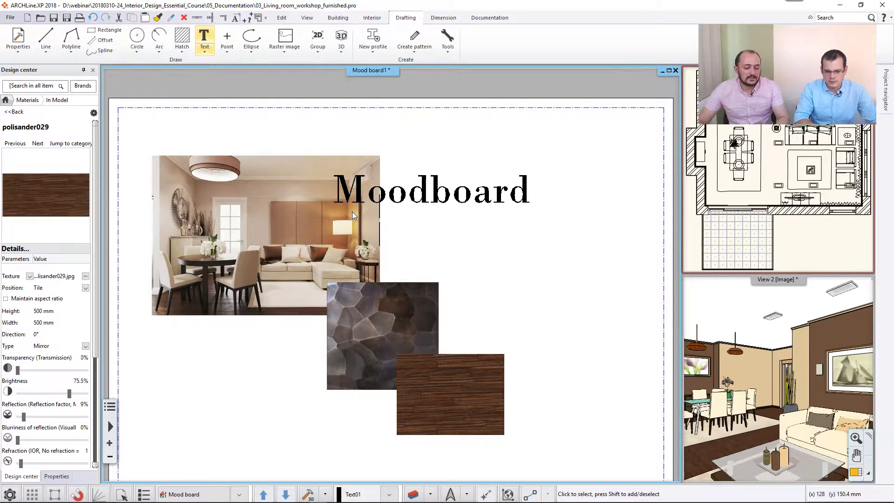
- Draw a rectangular Normal-style hatch as an imaginary polygon, about 61 × 18 mm, below the title and right of the stone image
scroll(352, 211, down, 1)
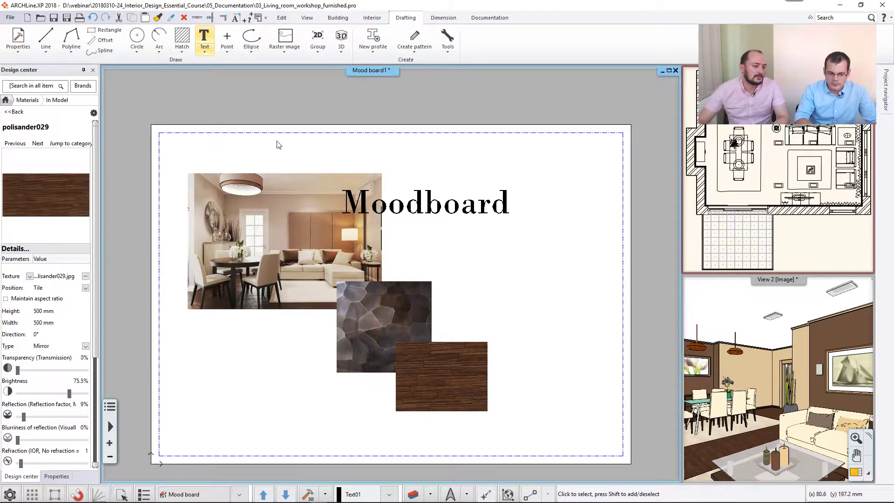
click(182, 52)
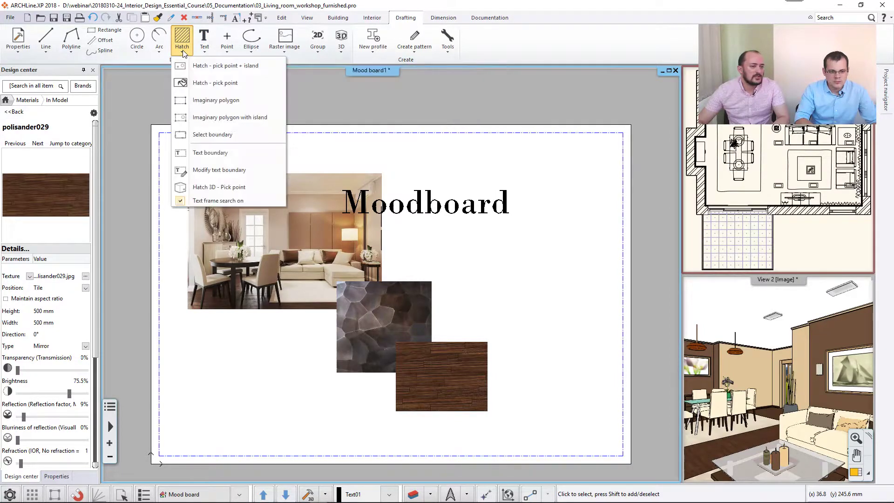
click(212, 100)
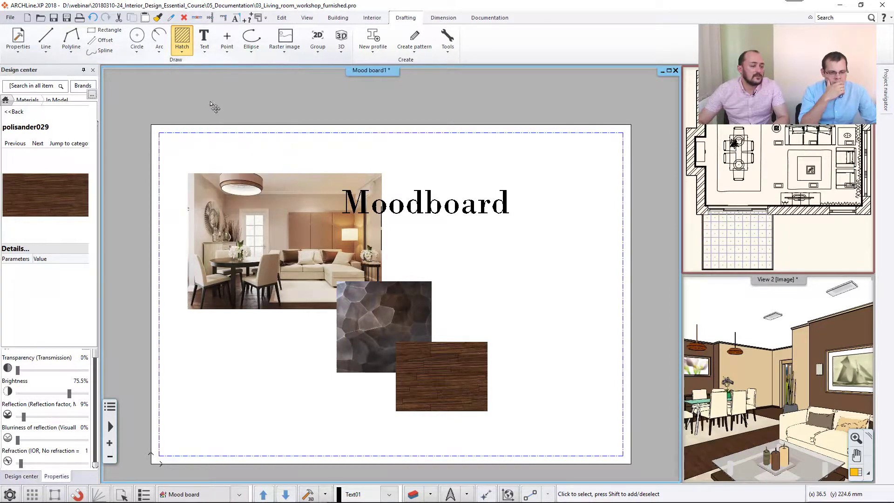
click(471, 274)
click(570, 274)
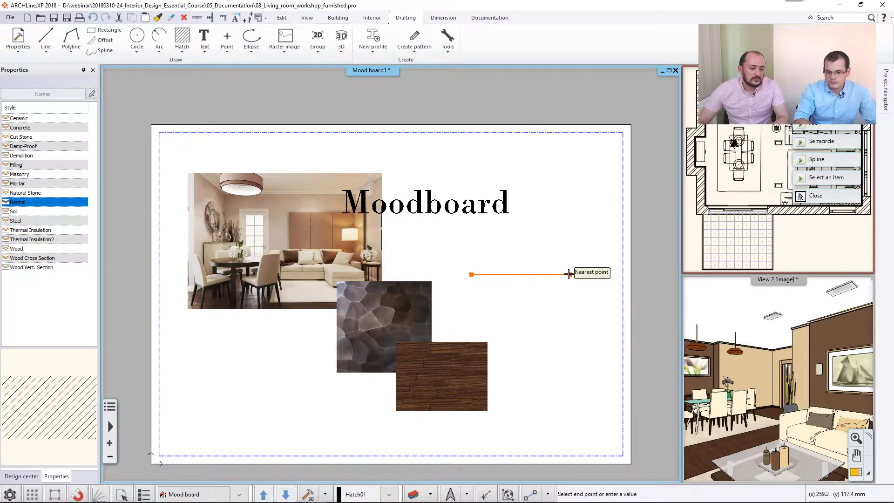
click(570, 304)
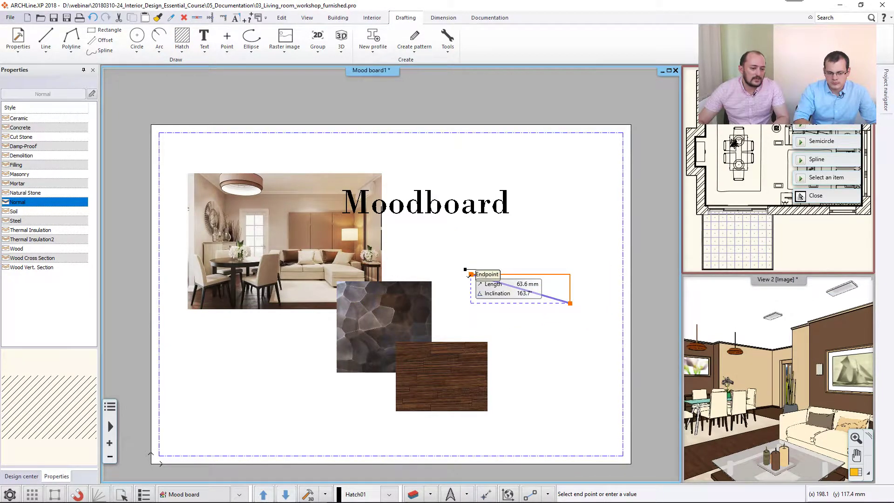
click(472, 303)
click(471, 275)
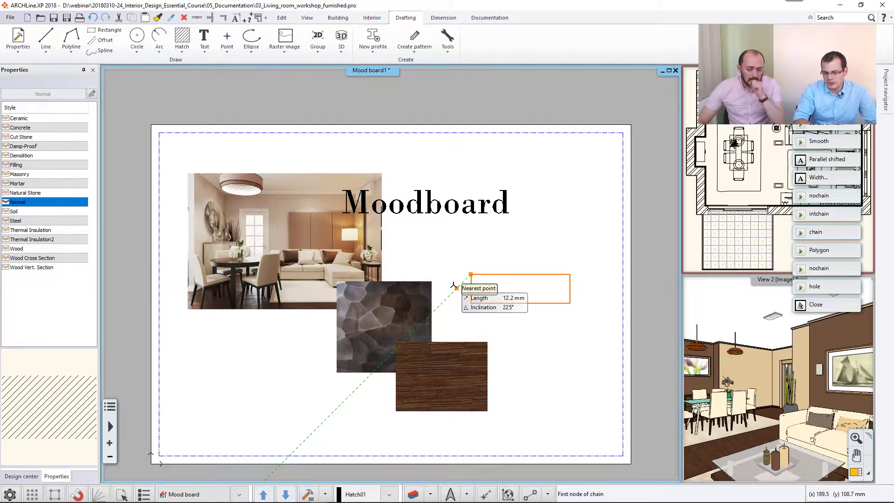
key(Return)
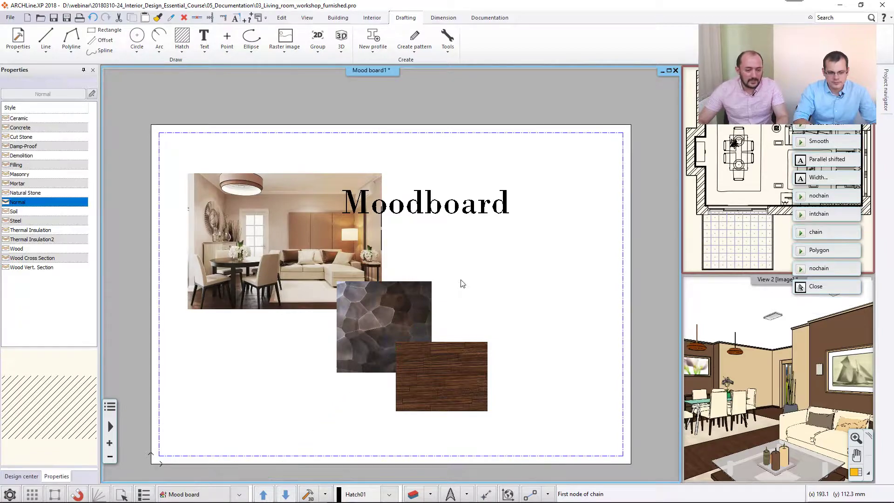
key(Escape)
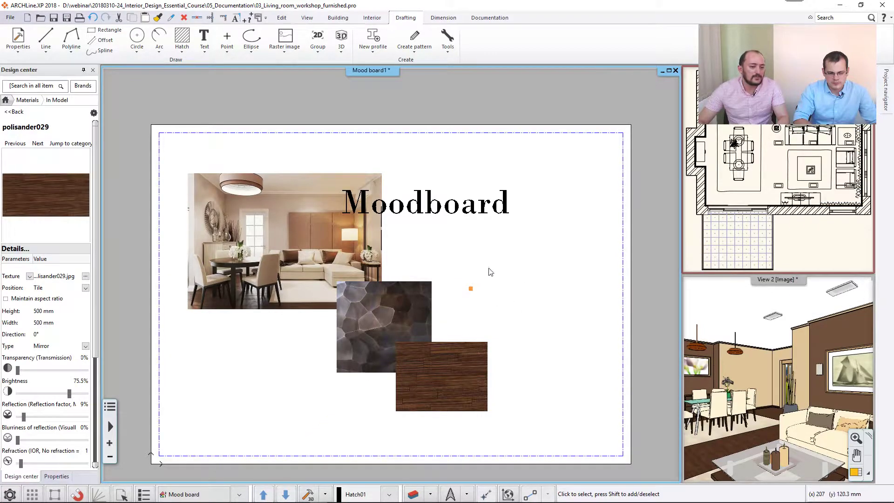
- Change the rectangular hatch below the title to a Solid hatch with a light tan background colour
click(489, 295)
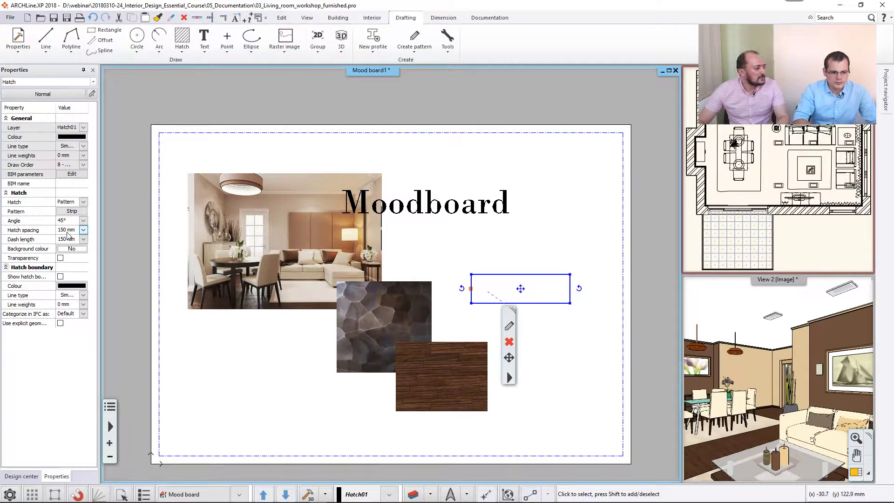
click(84, 202)
click(65, 211)
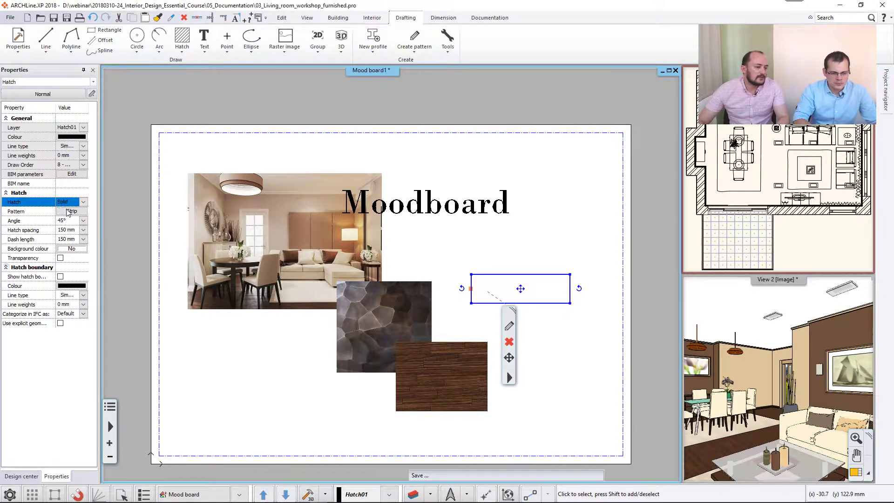
click(65, 212)
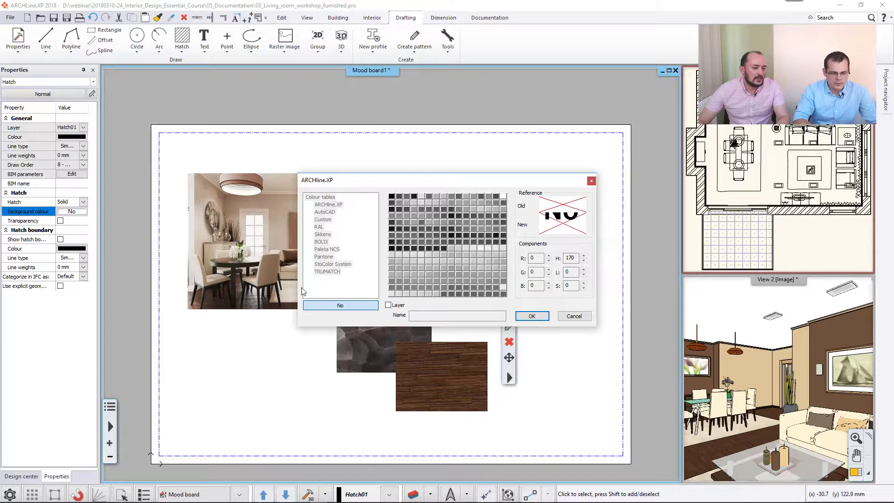
click(344, 305)
click(319, 227)
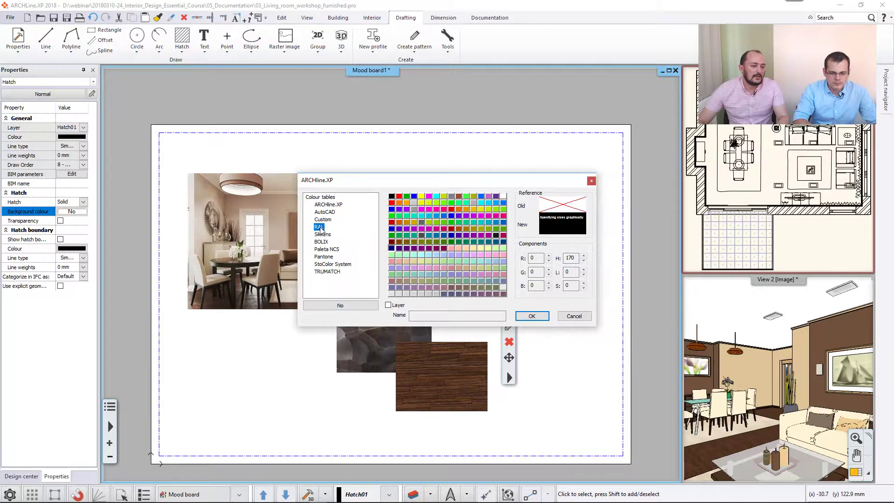
click(456, 248)
click(531, 317)
click(461, 248)
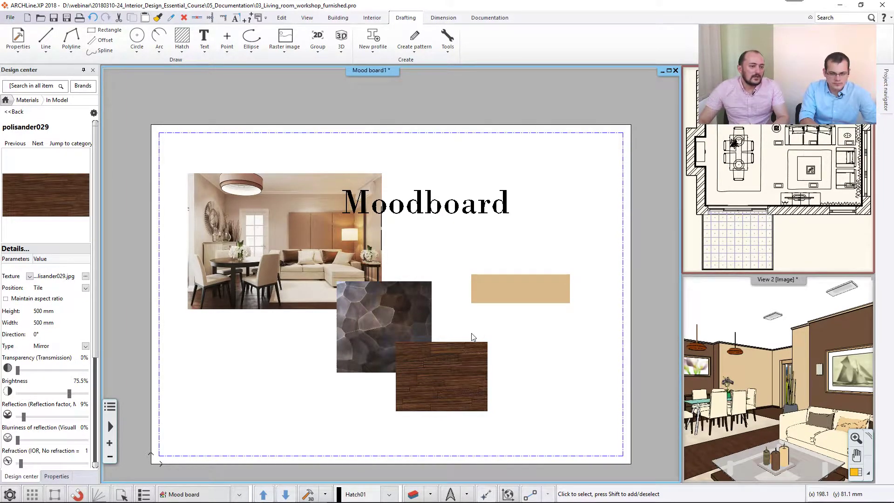
- Bring the ground floor plan into the main drawing window in place of the mood board
click(383, 19)
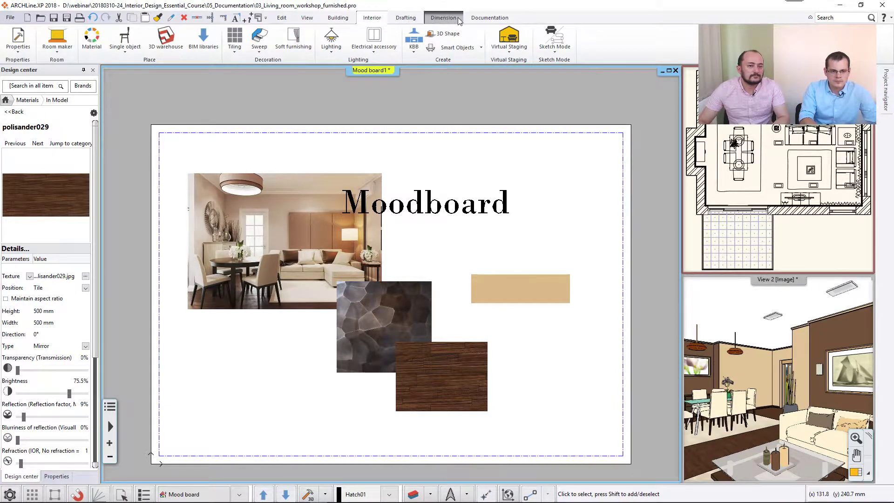
click(490, 18)
click(219, 52)
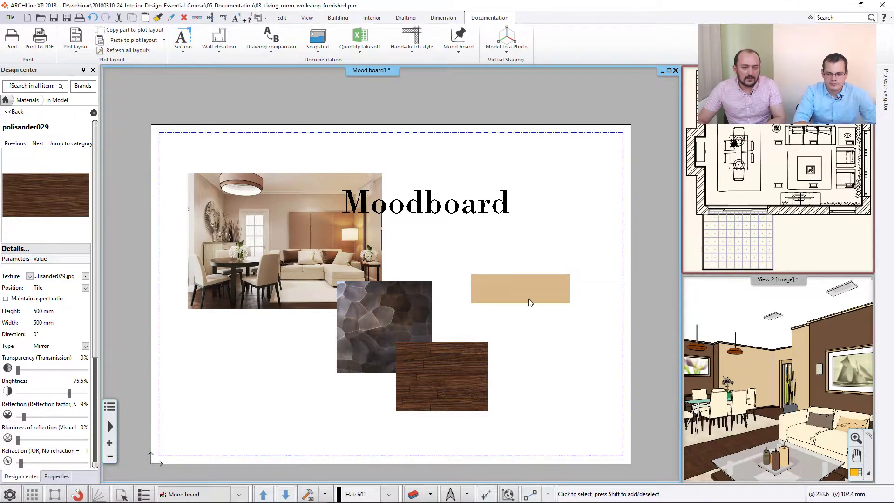
click(808, 245)
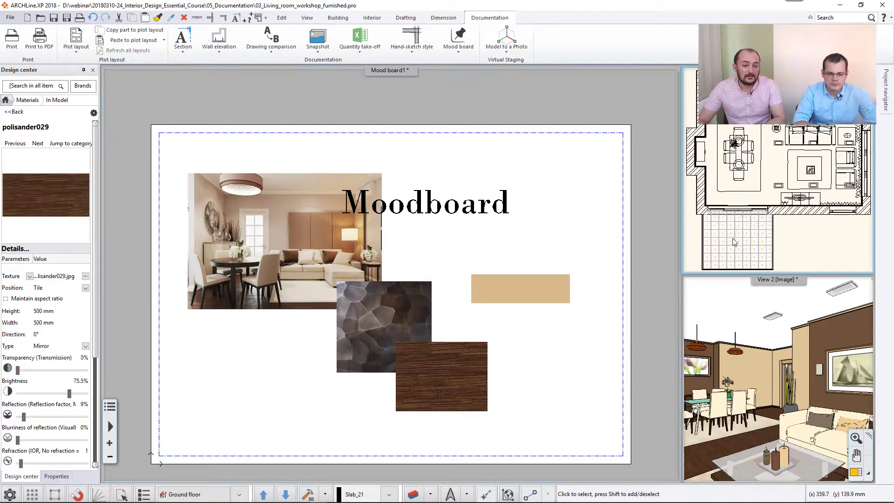
click(855, 473)
scroll(375, 308, down, 3)
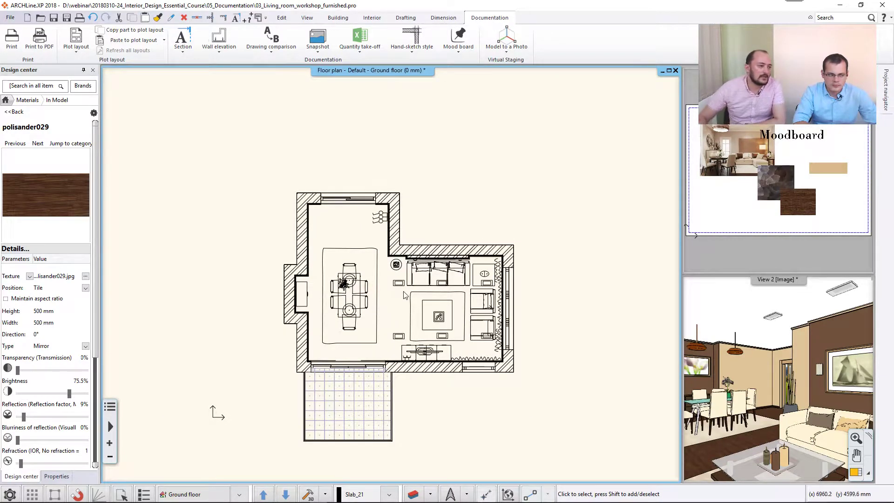
- Create an image-type wall elevation of the wall behind the sofa, viewed from the room side with the depth reaching just past the sofa
click(217, 52)
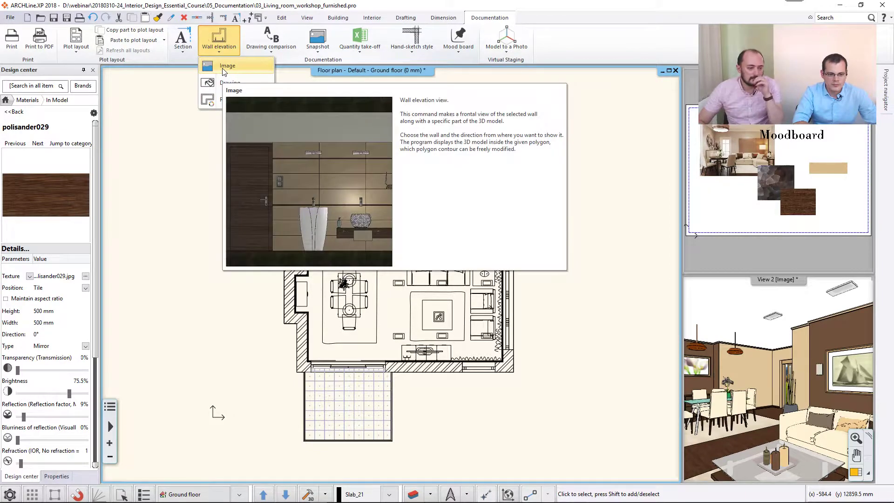
click(225, 67)
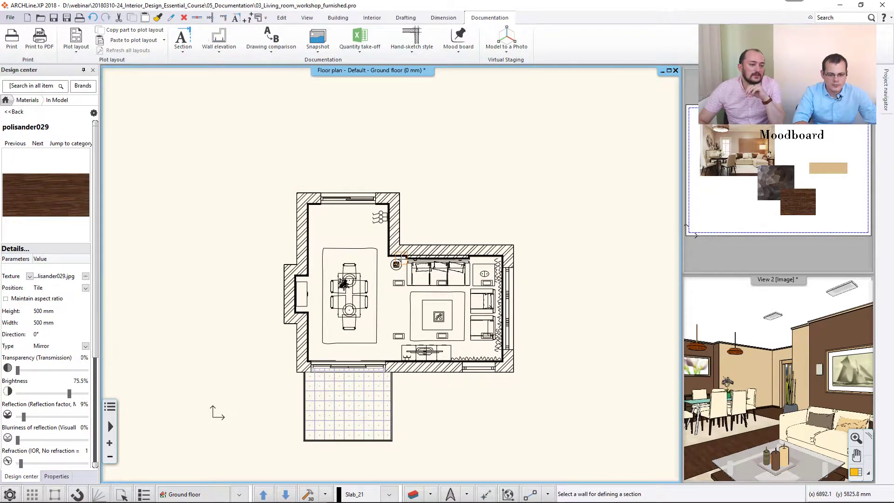
click(400, 256)
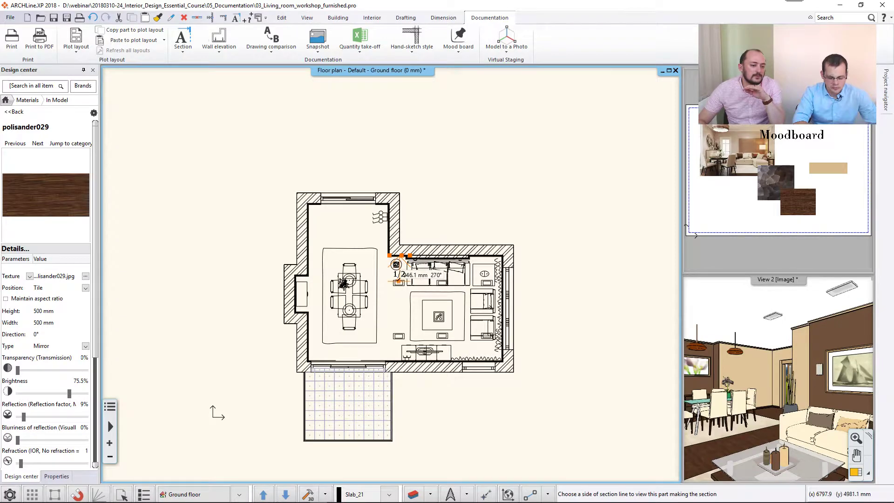
scroll(398, 281, up, 1)
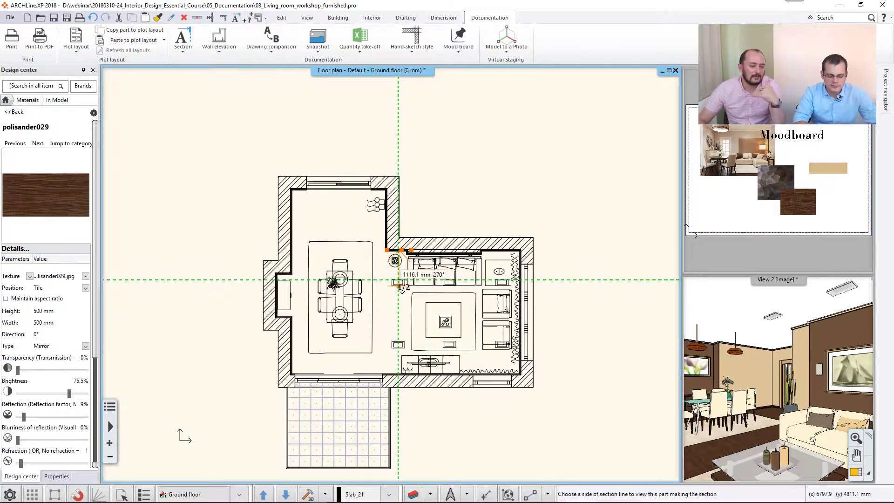
scroll(396, 282, up, 1)
scroll(410, 285, up, 2)
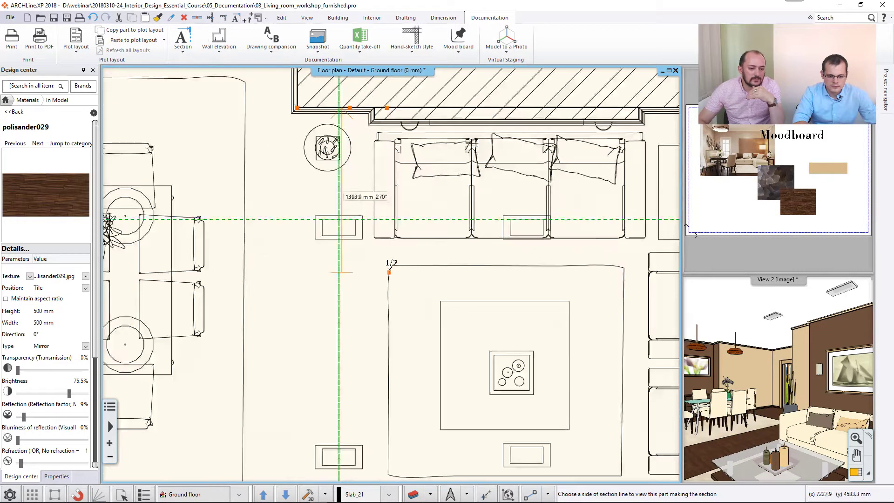
click(451, 254)
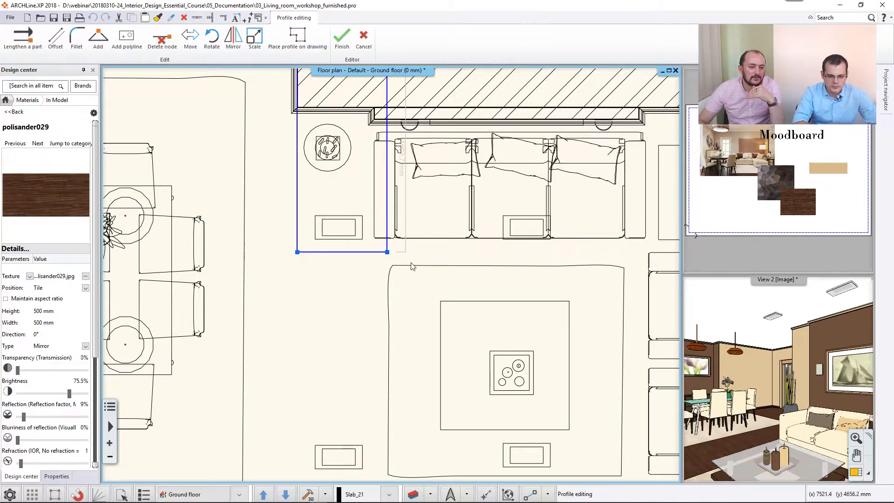
- Offset the elevation profile's right edge to the room's right wall so it spans the whole sofa wall, and finish the profile
click(389, 198)
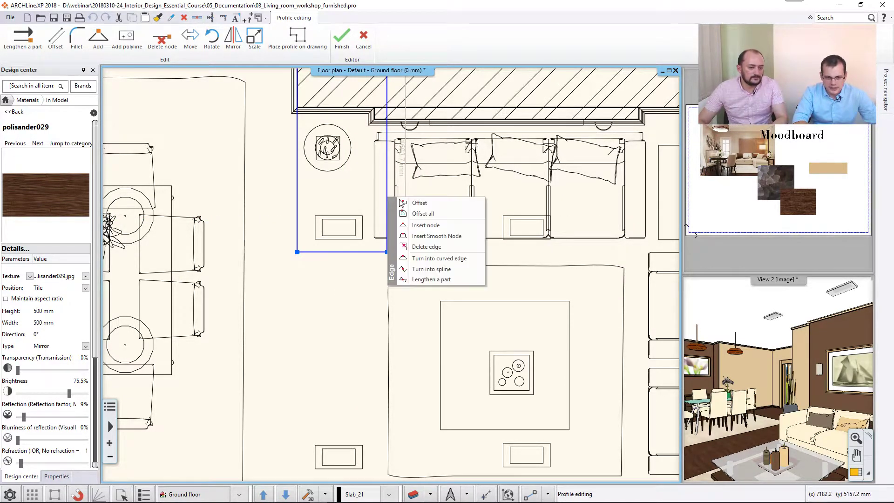
click(414, 203)
scroll(540, 206, down, 2)
middle_drag(555, 207, 490, 217)
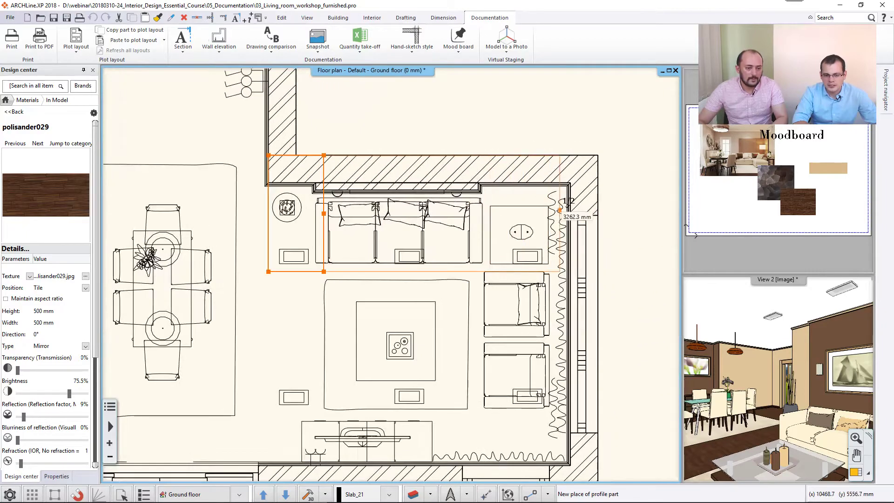
click(571, 173)
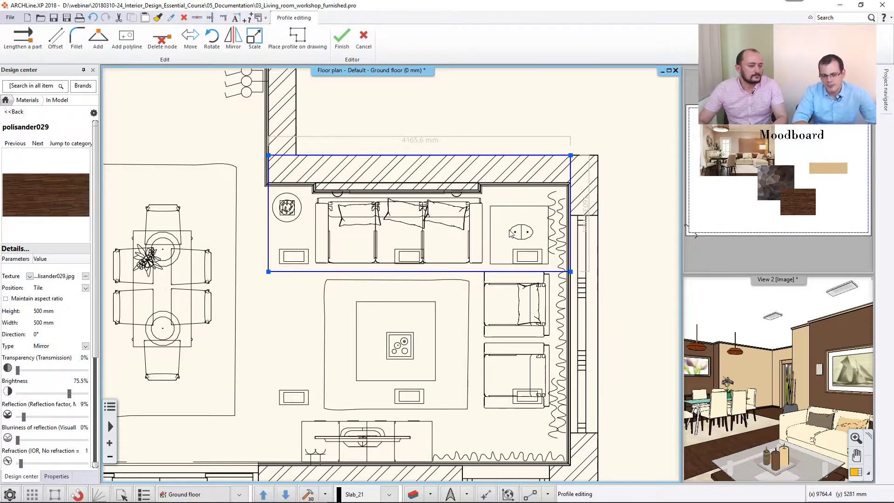
middle_drag(269, 211, 446, 229)
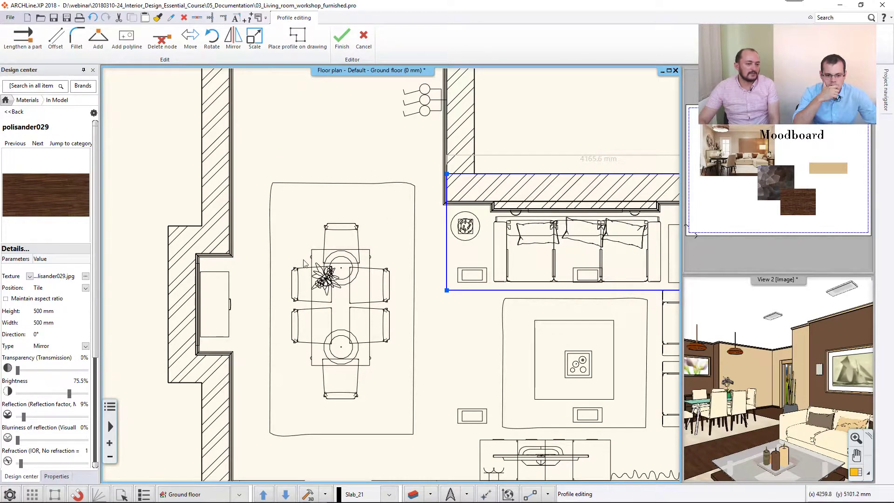
middle_drag(459, 270, 316, 254)
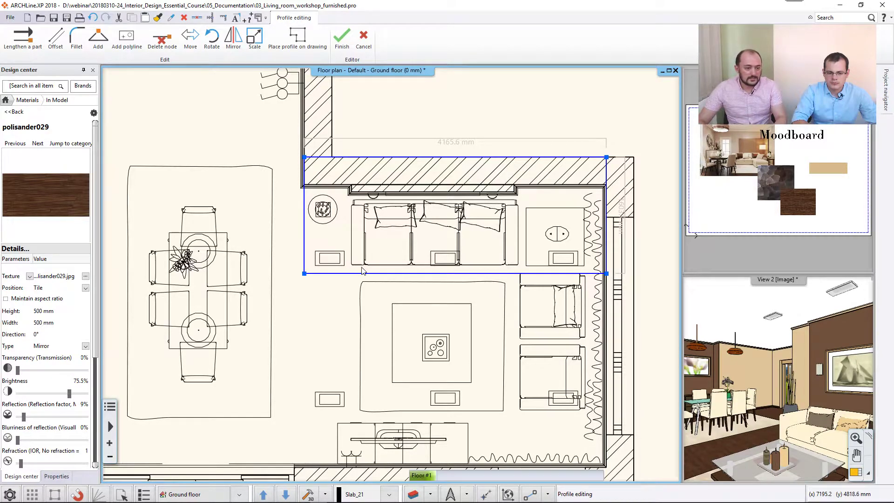
key(Return)
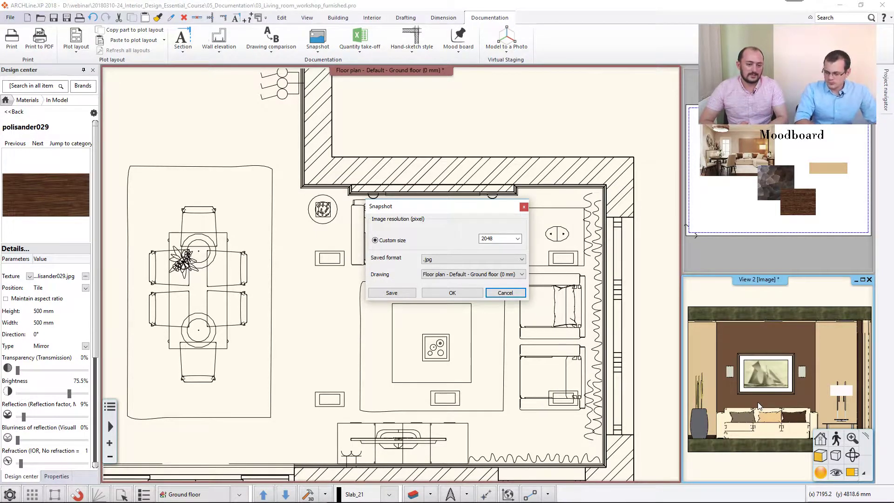
- Place the wall elevation snapshot as a 2048-pixel .jpg on the ground floor plan drawing, to the right of the building
click(452, 293)
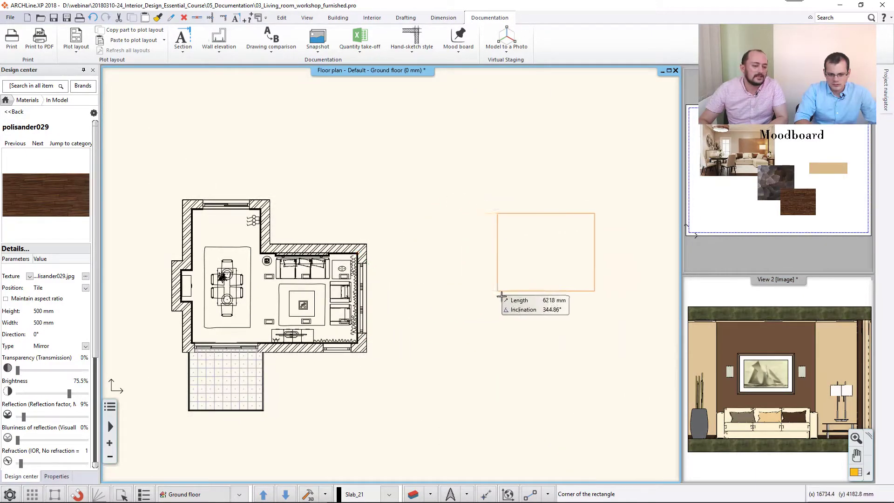
click(478, 306)
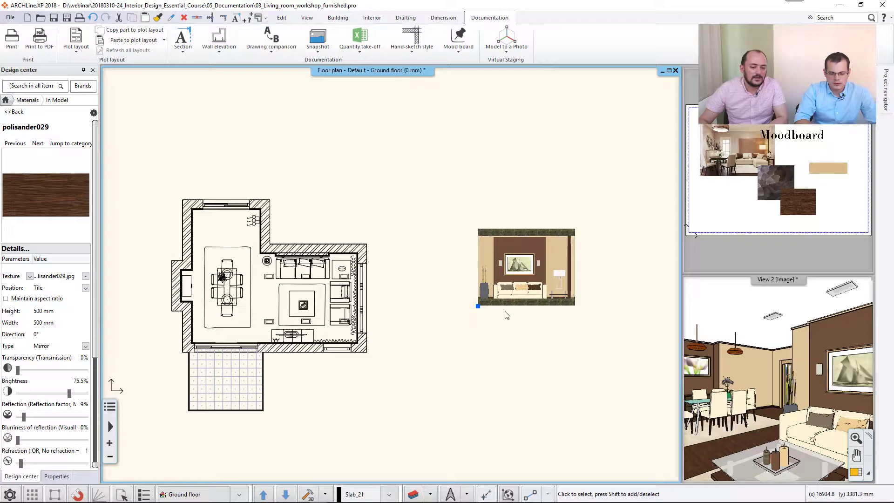
click(511, 270)
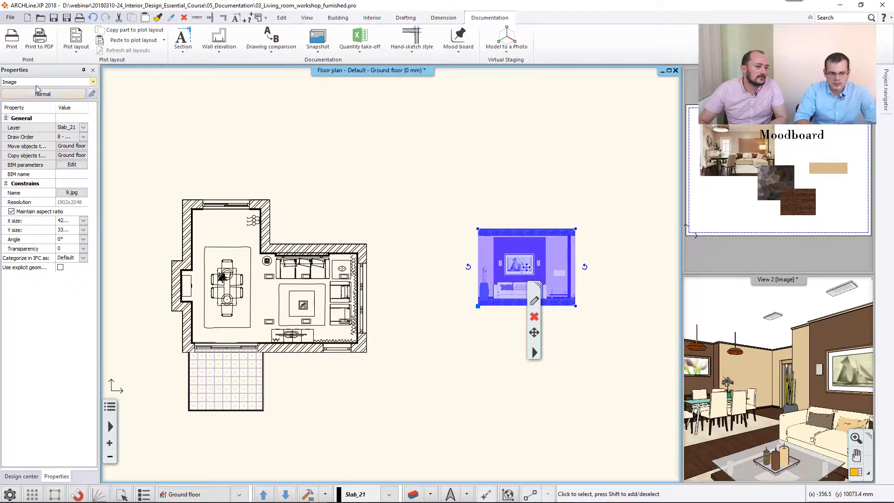
click(386, 190)
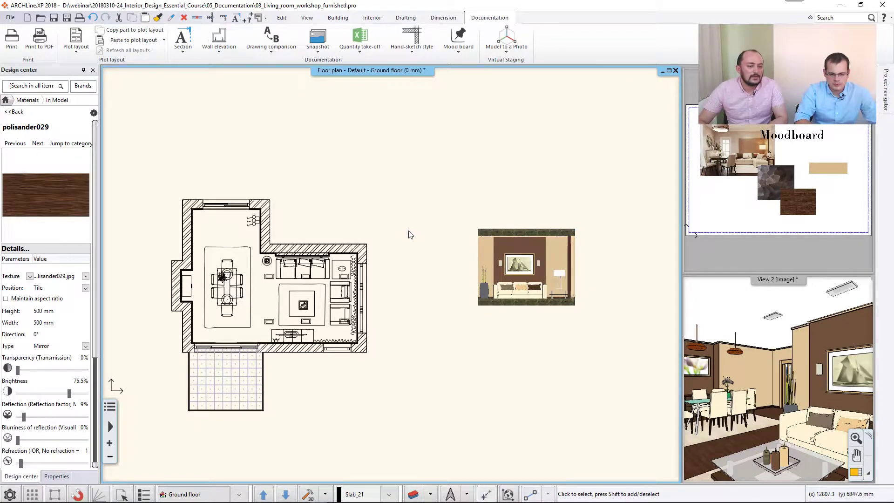
scroll(410, 244, up, 1)
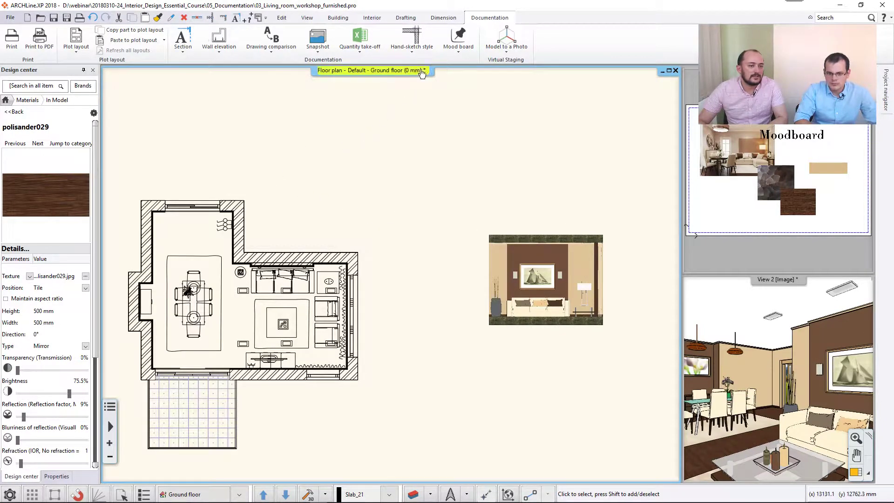
- Place an Elevation on section dimension for the room's floor level, to the right of the wall elevation image
click(443, 19)
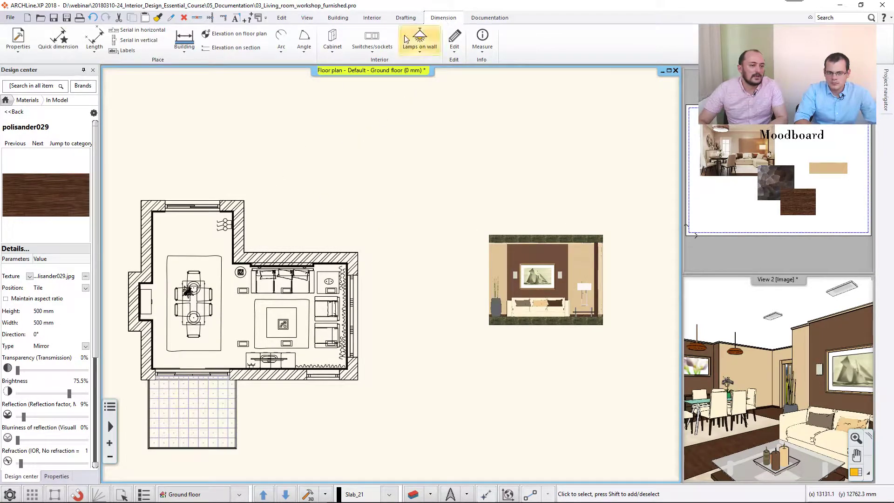
click(228, 48)
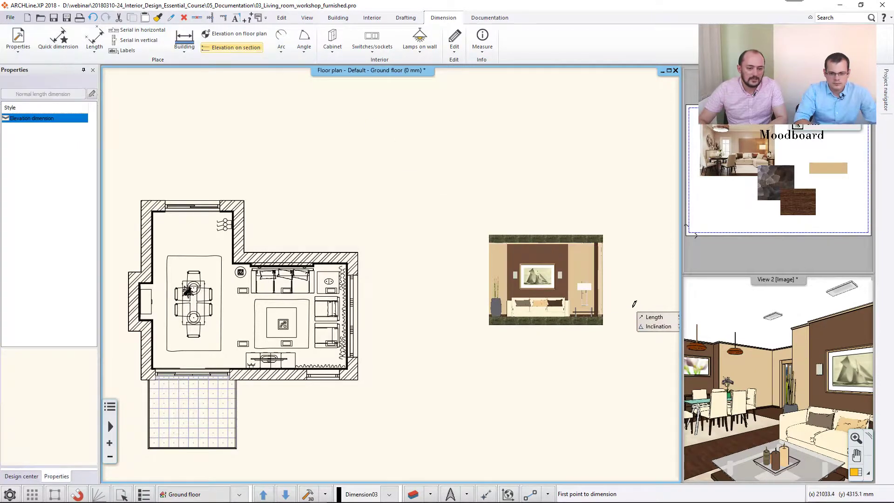
scroll(533, 304, up, 4)
scroll(464, 281, up, 3)
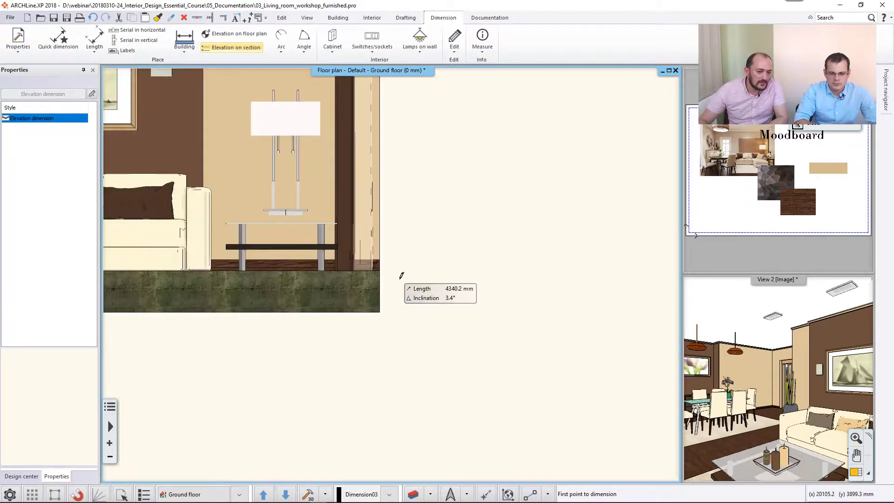
click(380, 271)
click(478, 269)
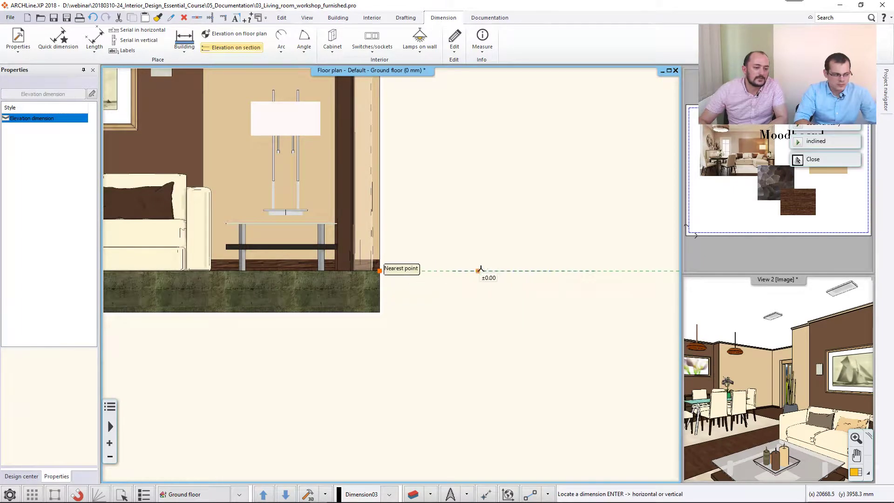
- Add elevation dimensions for the framed picture's bottom and top edges and for the top of the wall elevation image
mouse_move(189, 162)
middle_down()
mouse_move(303, 214)
mouse_move(370, 261)
middle_up()
click(251, 182)
click(286, 111)
middle_drag(355, 160, 353, 169)
scroll(356, 357, down, 2)
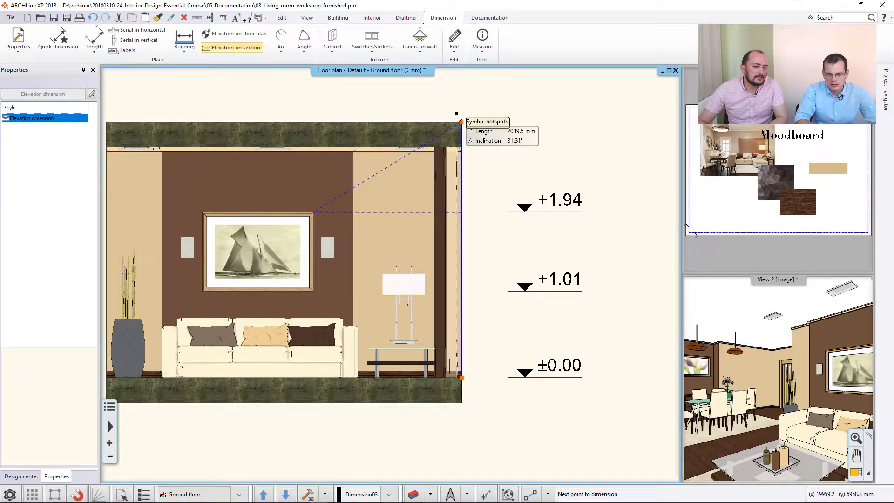
click(462, 121)
scroll(463, 254, down, 3)
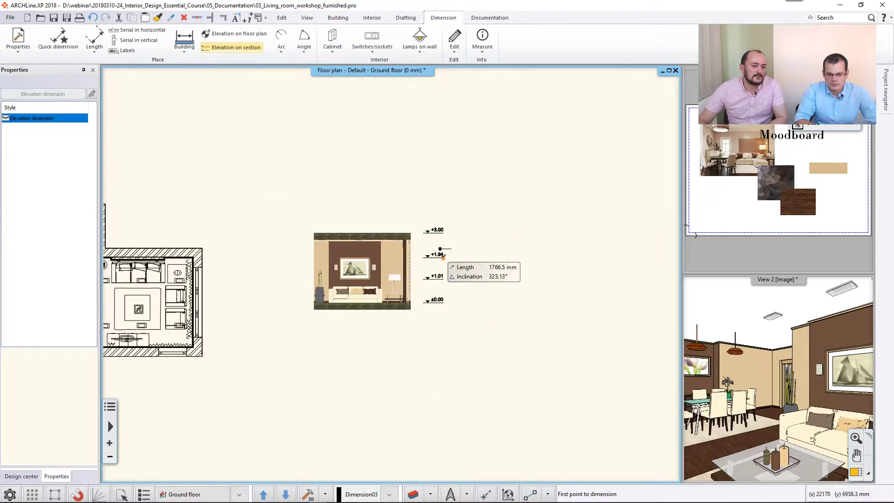
key(Escape)
- Create a wall elevation as a drawing of the sofa wall, viewed from inside the living room
scroll(369, 321, down, 1)
middle_drag(369, 321, 413, 309)
scroll(433, 298, up, 1)
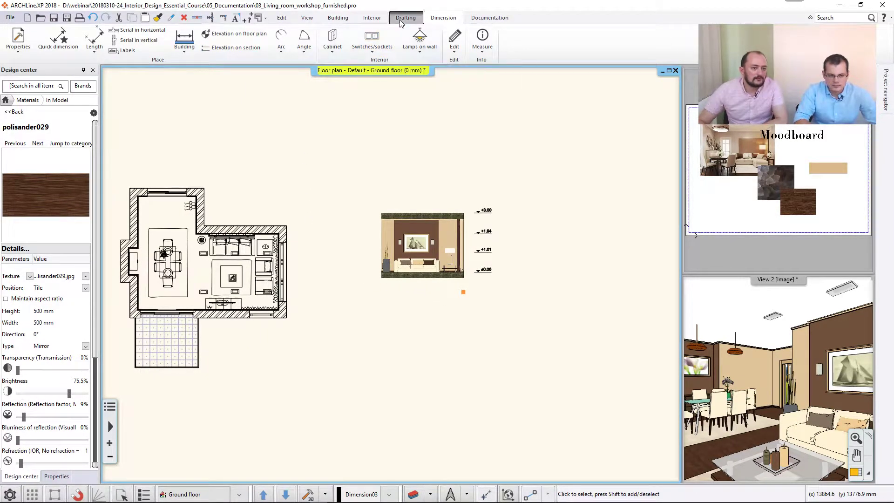
click(490, 18)
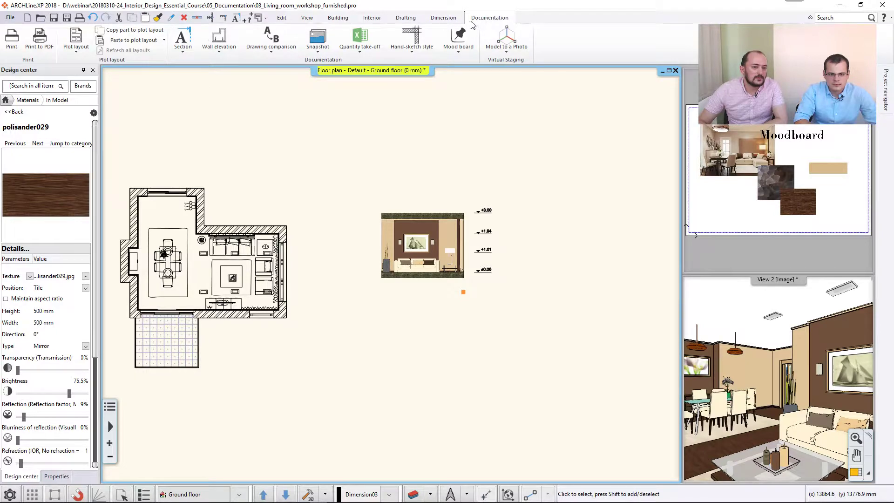
click(217, 53)
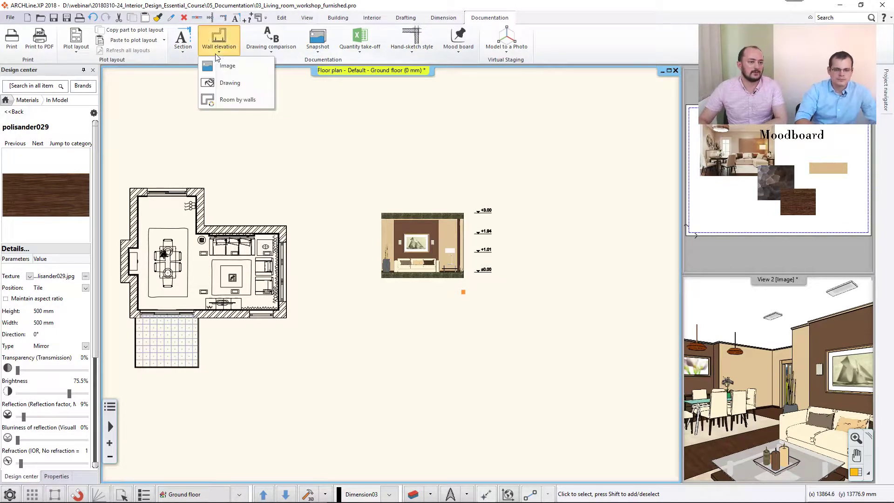
click(229, 84)
scroll(245, 246, up, 3)
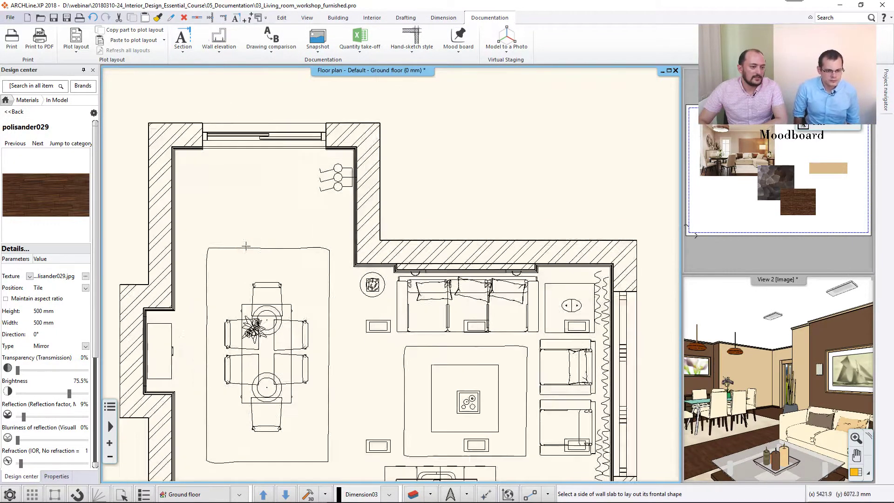
click(380, 264)
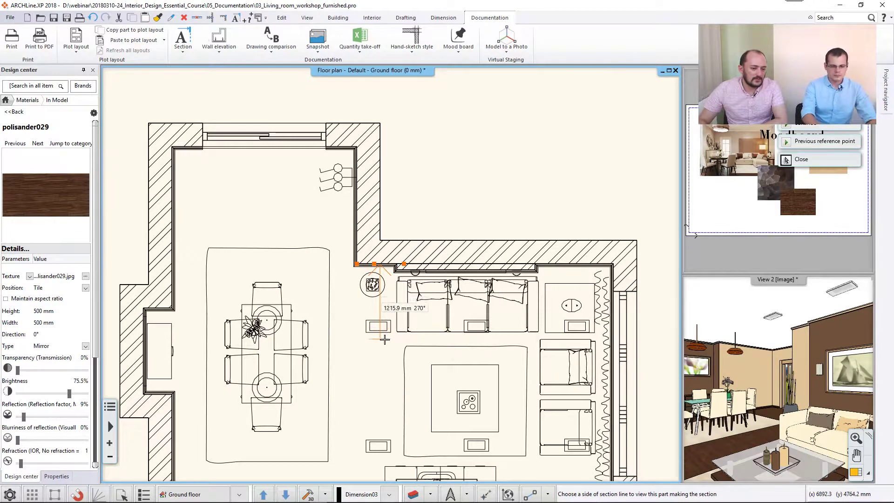
click(380, 333)
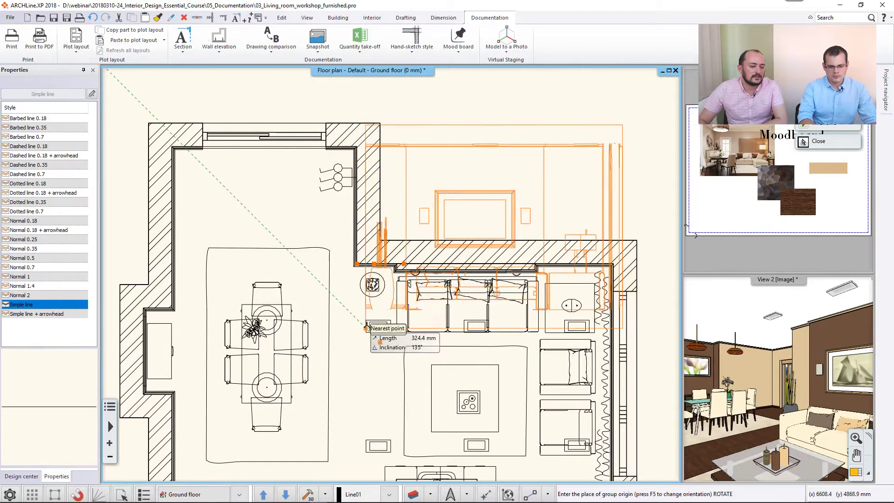
- Place the wall elevation drawing directly above the wall elevation image, to the right of the building
scroll(366, 323, down, 4)
middle_drag(456, 240, 406, 243)
middle_drag(562, 185, 385, 183)
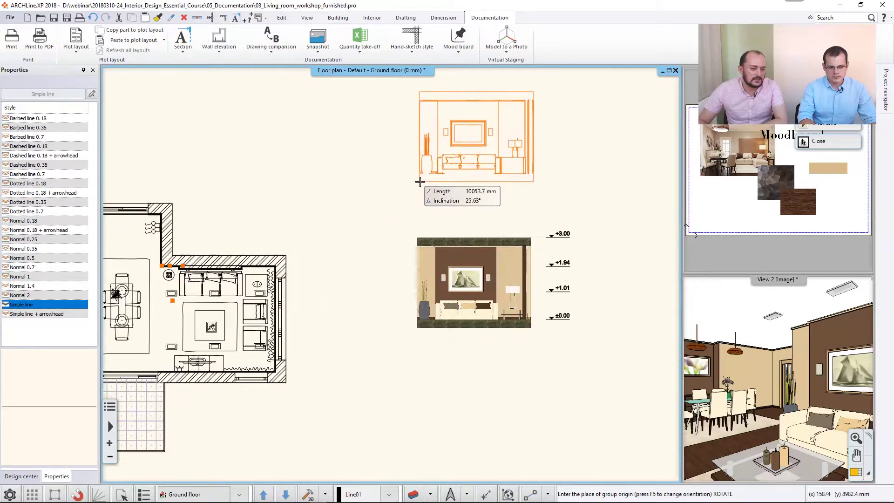
click(420, 182)
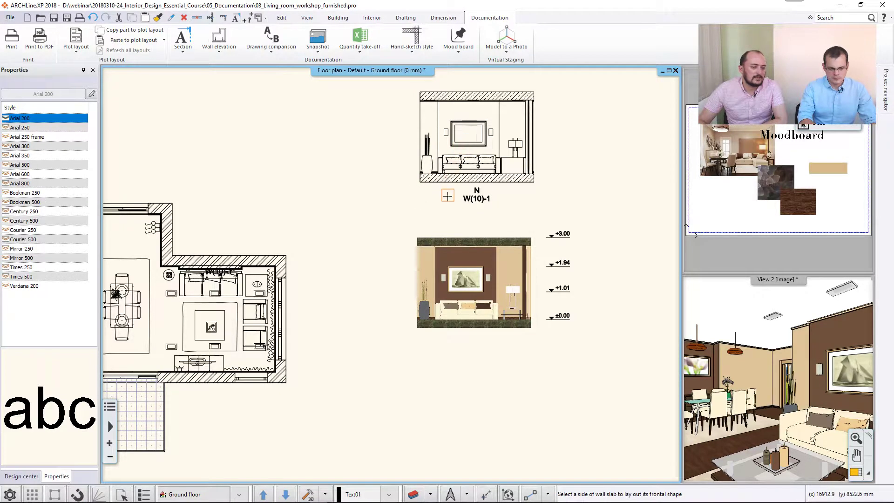
key(Escape)
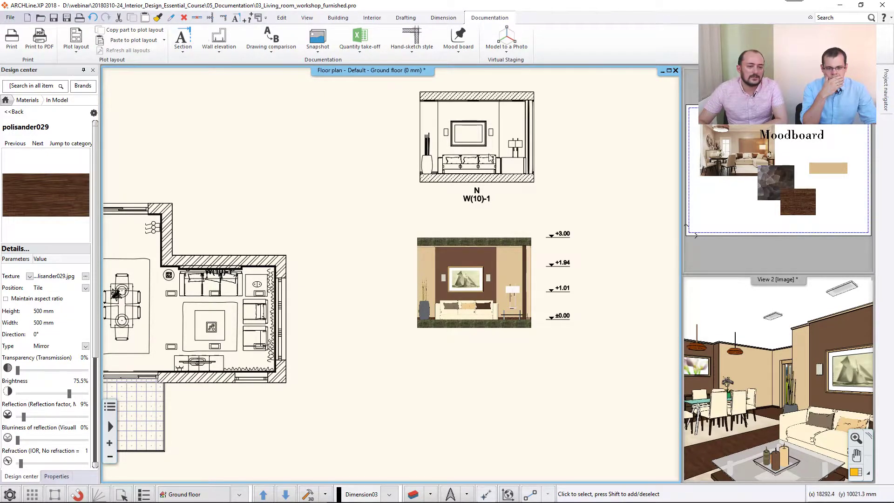
- Cut the wall elevation drawing by its top-left corner and paste it onto the same corner of the wall elevation image
scroll(466, 149, up, 3)
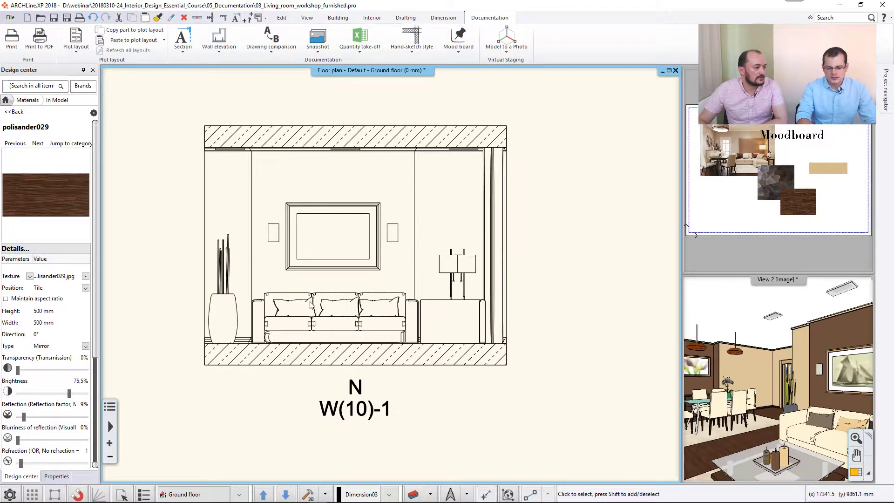
scroll(311, 305, down, 2)
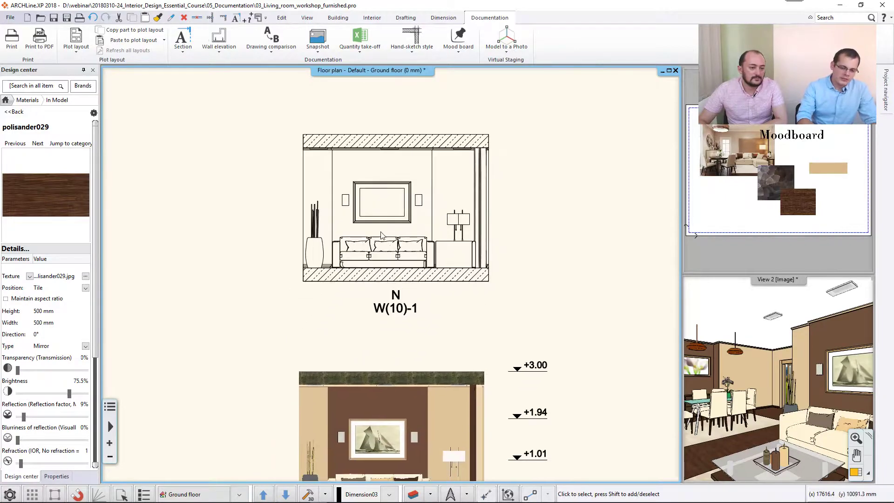
click(330, 276)
mouse_move(303, 281)
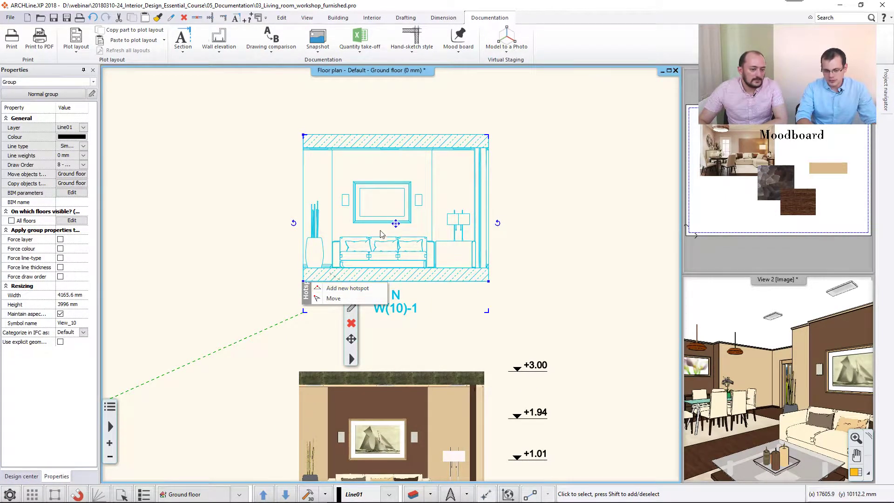
mouse_move(396, 225)
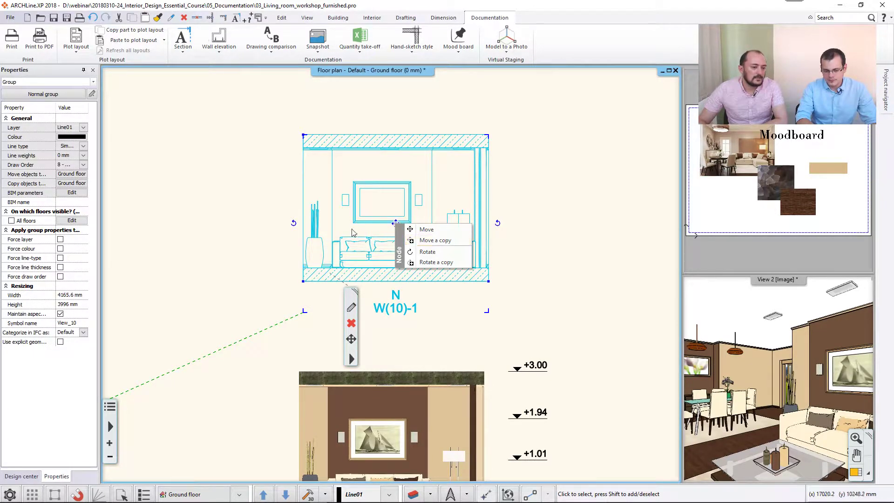
click(378, 152)
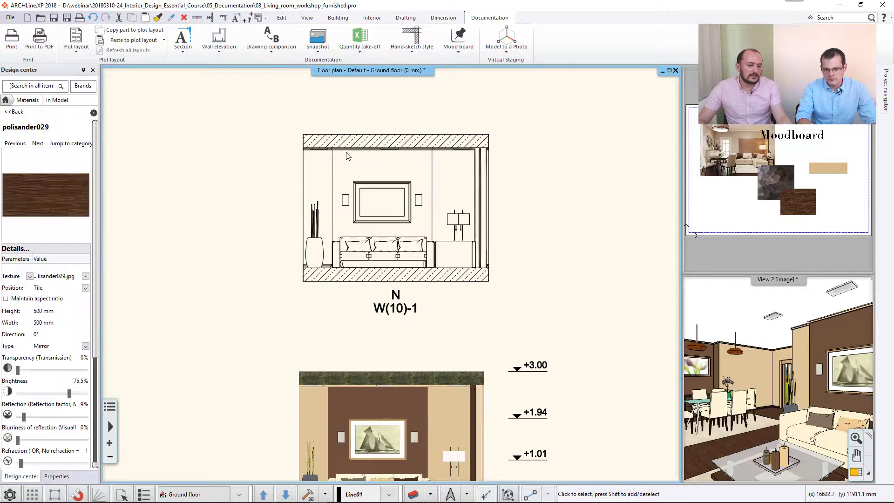
key(ctrl+c)
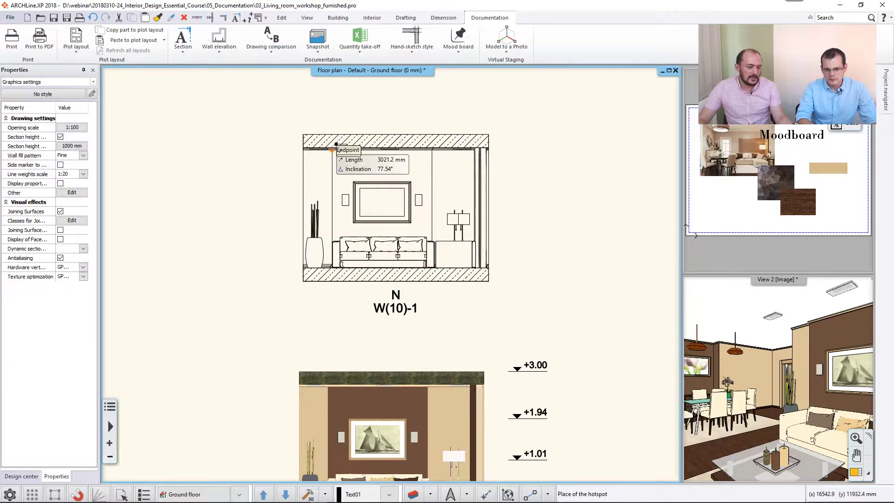
click(304, 134)
middle_drag(345, 242, 371, 158)
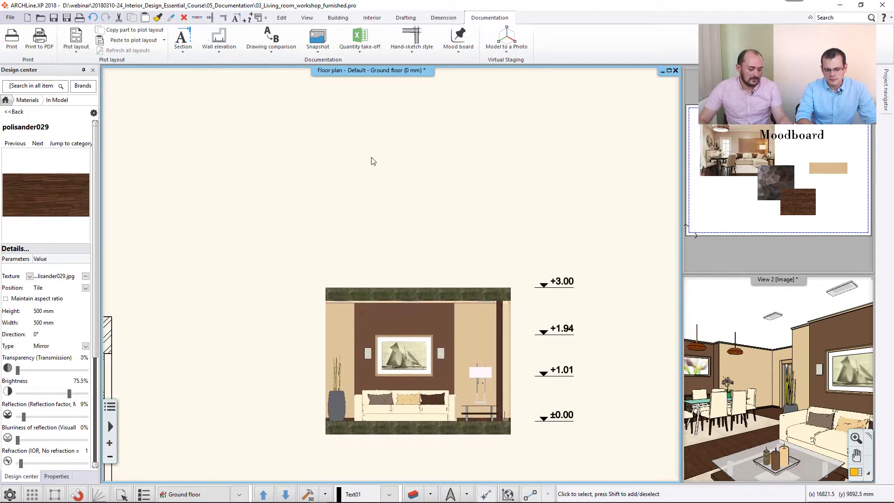
key(ctrl+v)
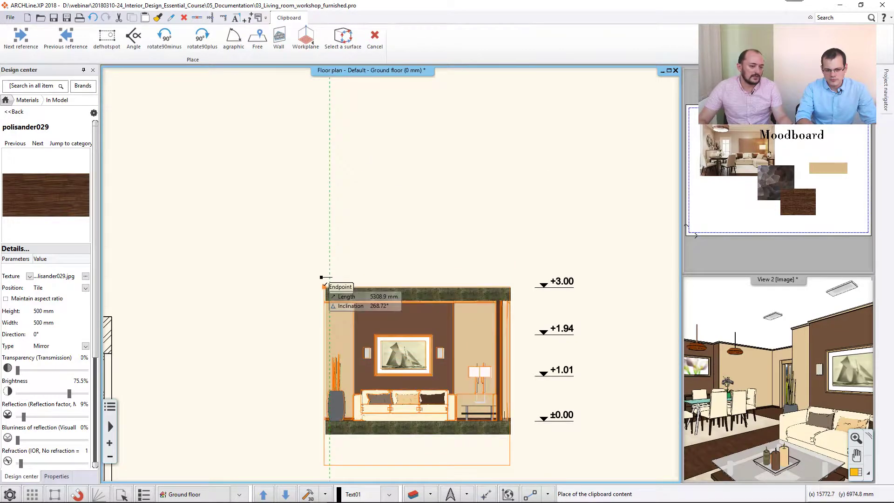
click(323, 278)
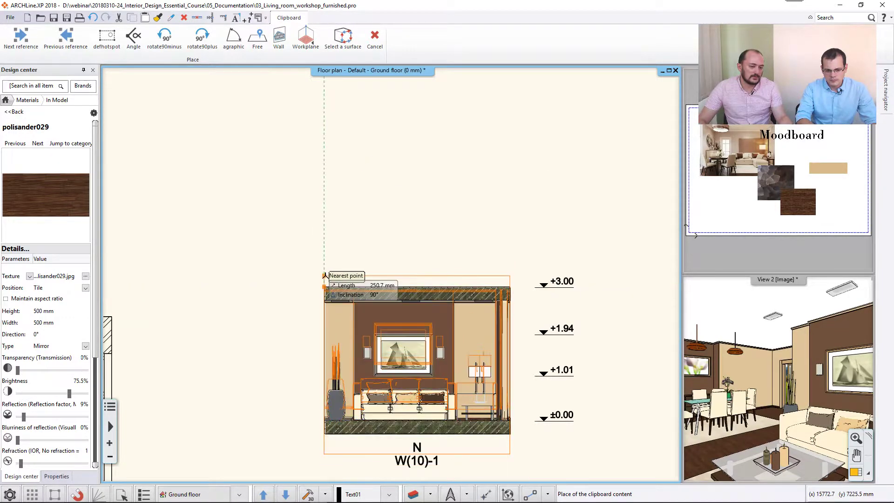
key(Escape)
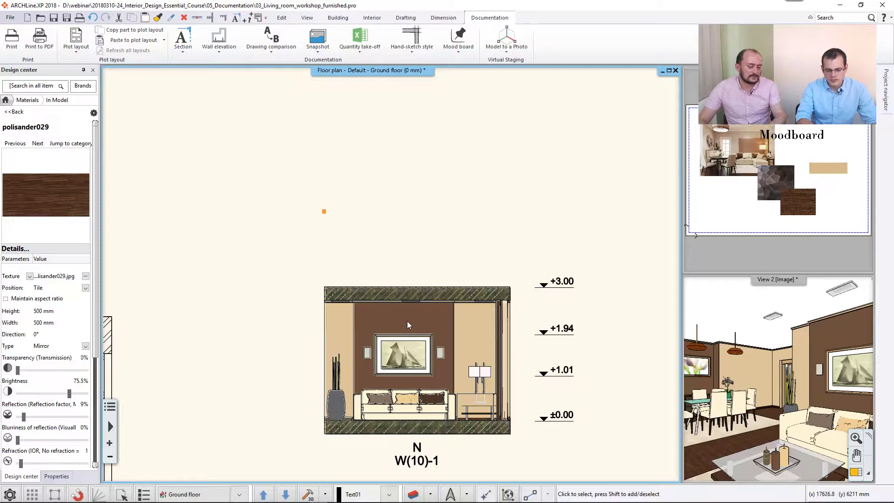
- Examine how the line drawing's contours align with the furniture and wall edges in the wall elevation image
scroll(422, 337, up, 5)
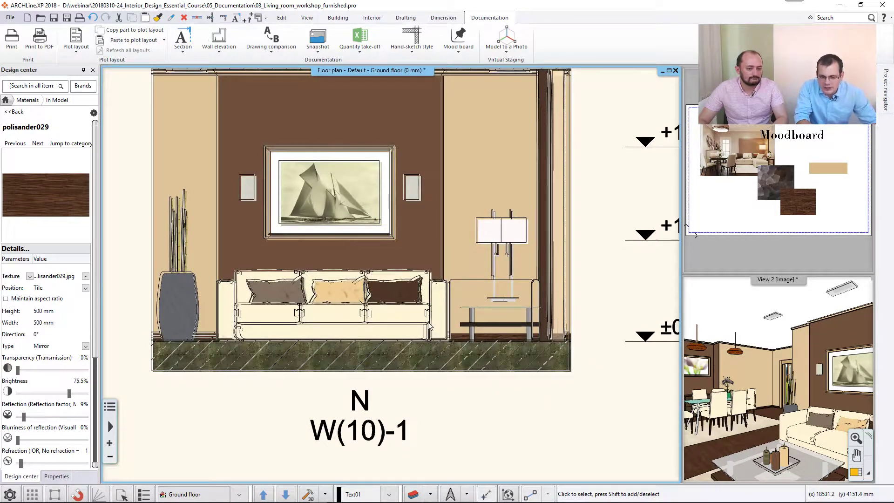
scroll(428, 320, down, 4)
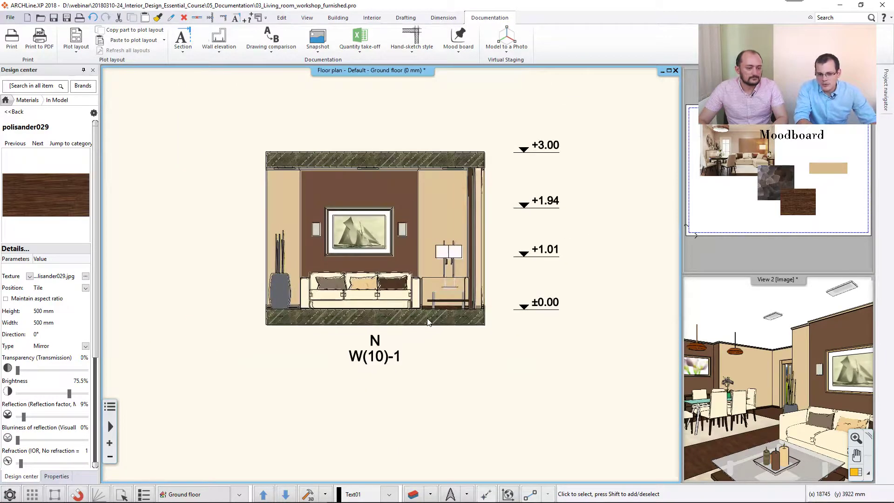
scroll(427, 315, down, 2)
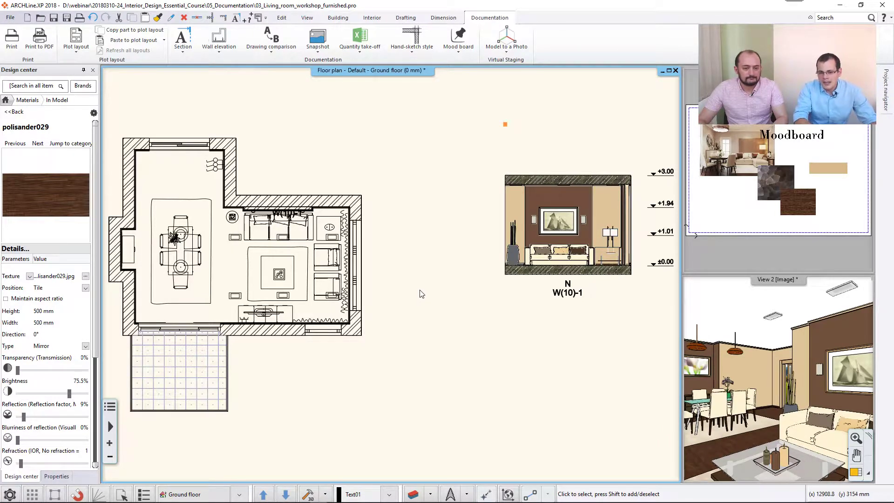
middle_drag(409, 301, 510, 300)
scroll(509, 303, down, 4)
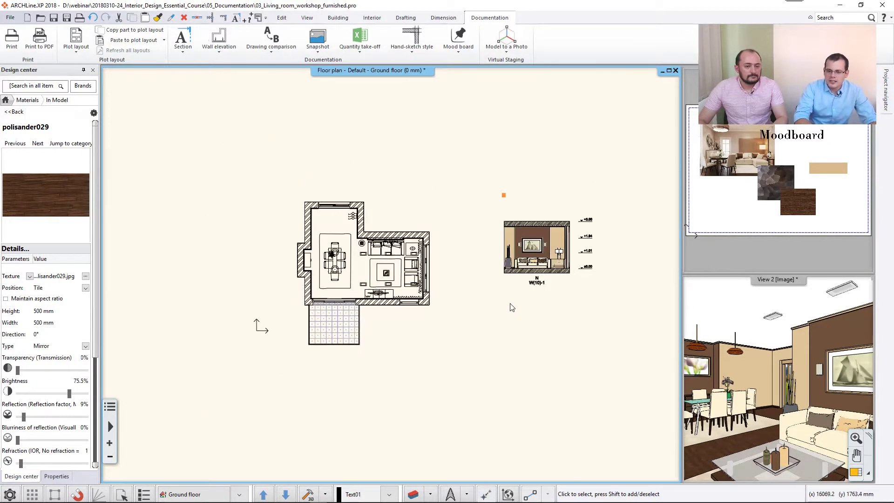
middle_drag(577, 308, 509, 303)
- Try to move the overlaid wall elevation drawing to the right of the image, and undo the move
drag(567, 323, 419, 197)
click(419, 197)
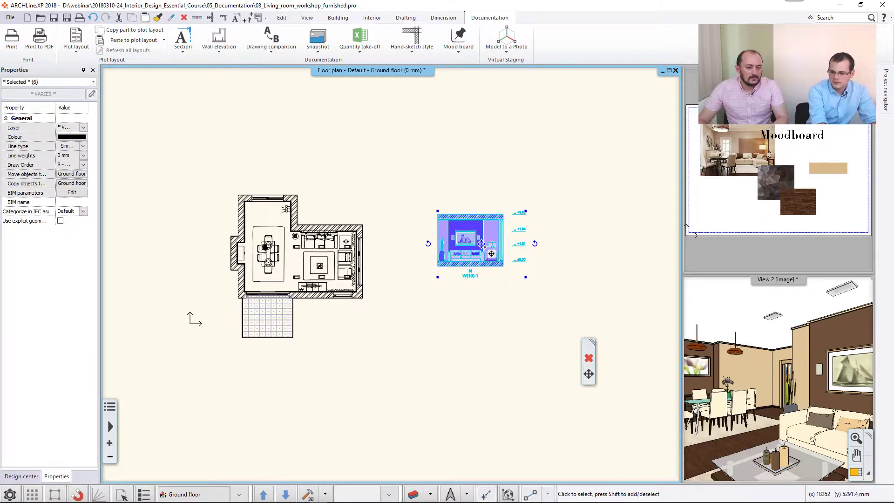
click(481, 244)
click(471, 247)
click(494, 254)
click(594, 243)
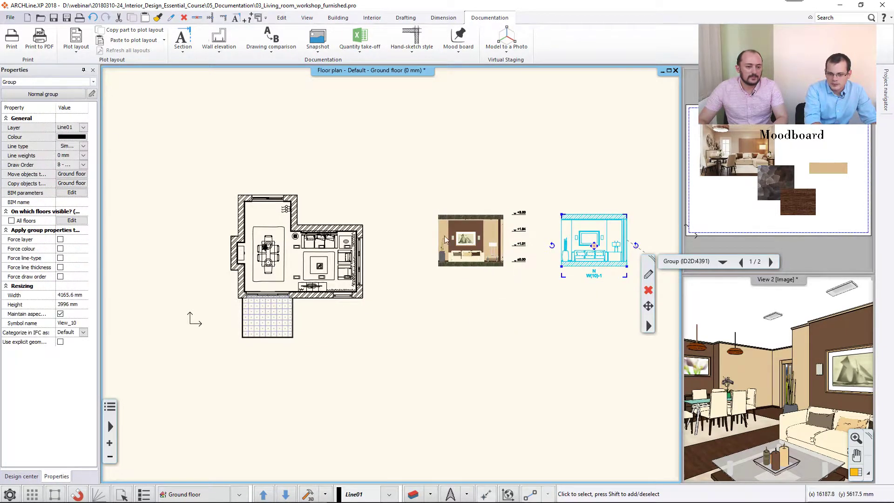
click(459, 246)
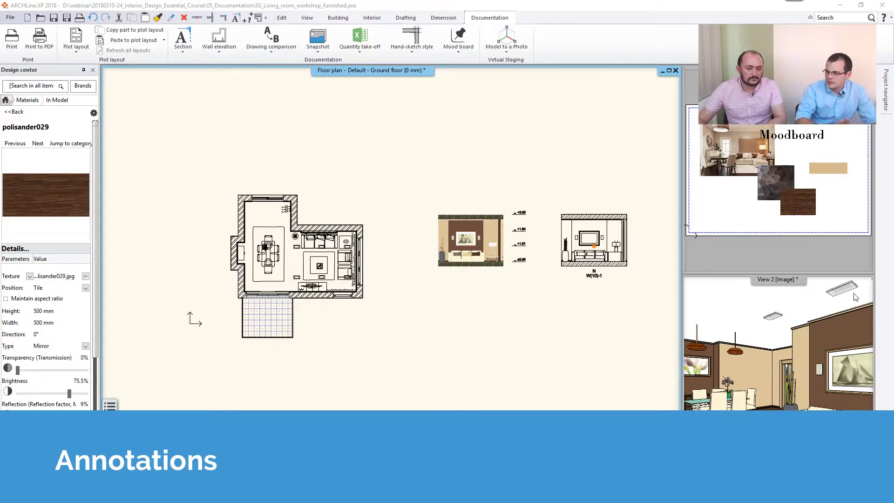
click(573, 159)
key(ctrl+z)
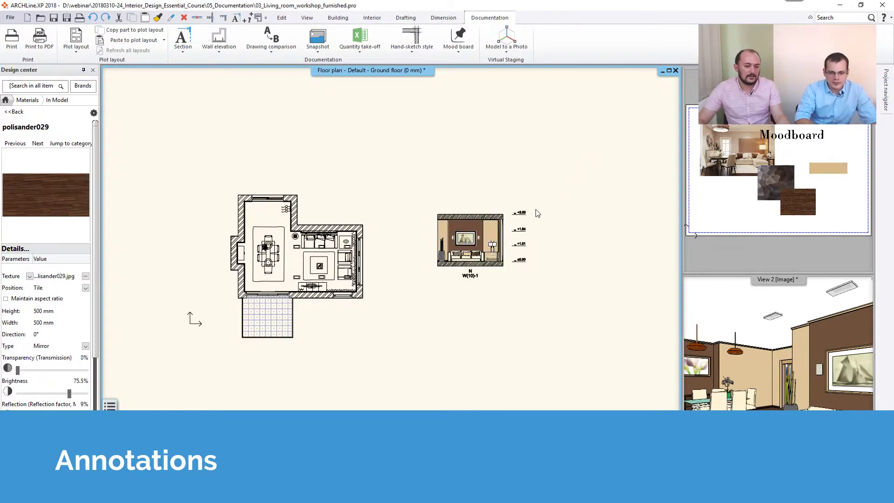
- Move the overlaid wall elevation image and drawing together with their elevation dimensions farther right of the floor plan
drag(414, 191, 631, 321)
right_click(482, 244)
click(501, 250)
click(577, 254)
click(440, 256)
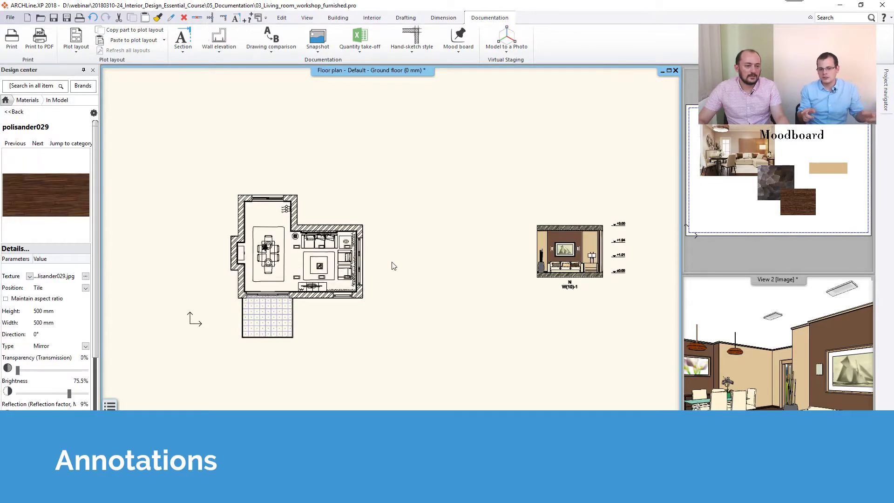
- Set up an all-walls building dimension with door/window axes and wall endpoints, wall endpoints and connections, and wall endpoints
scroll(396, 265, up, 3)
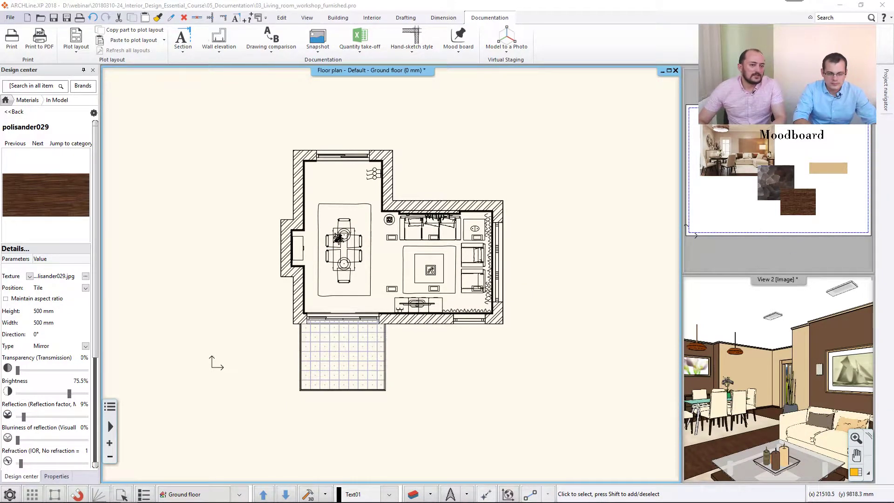
click(446, 18)
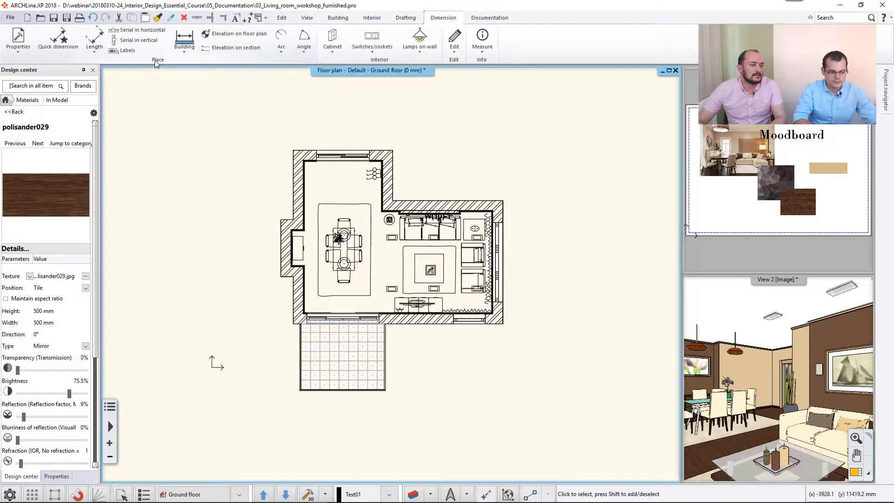
click(182, 53)
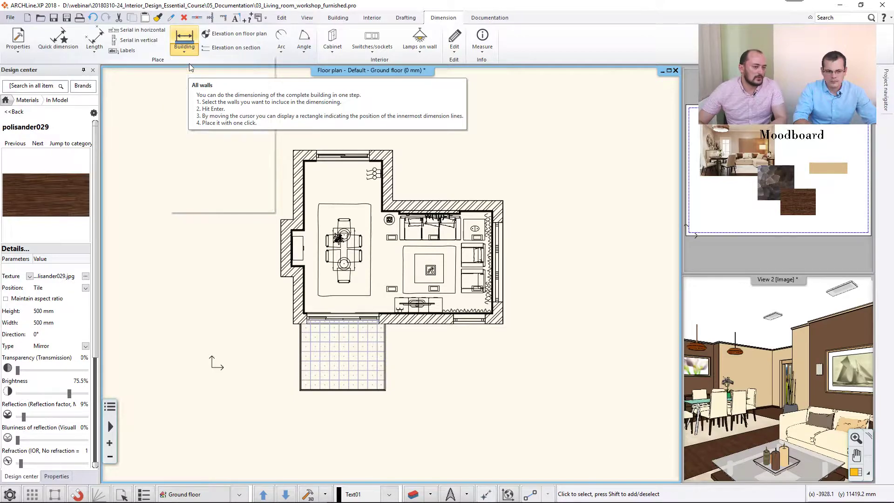
click(191, 66)
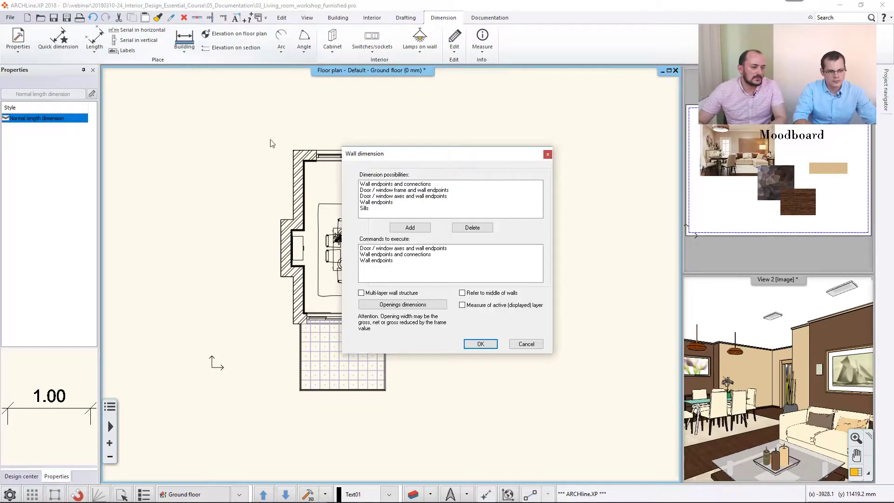
click(369, 184)
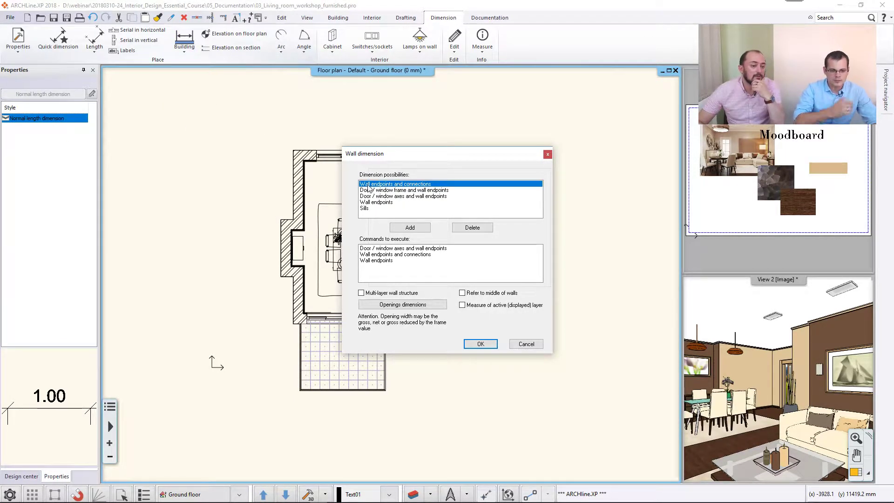
click(373, 249)
click(372, 254)
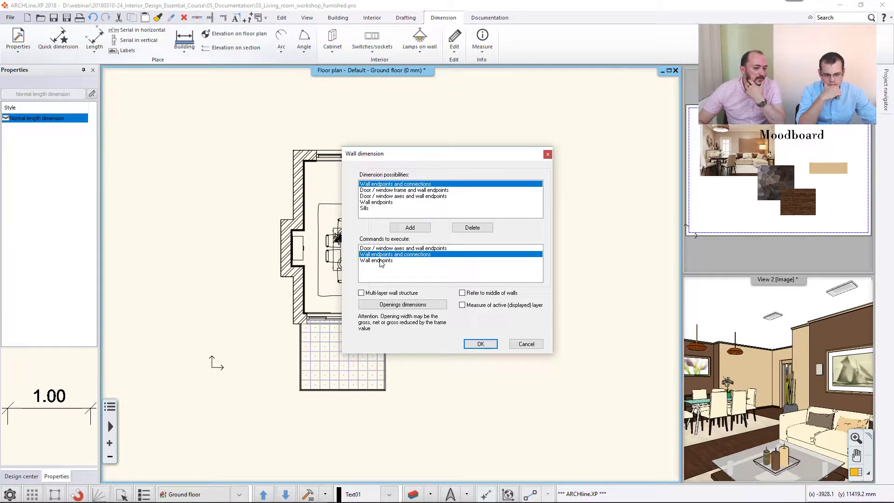
click(481, 344)
- Select all the walls of the floor plan and place their dimension lines around the building at the chosen distance
click(242, 126)
click(561, 347)
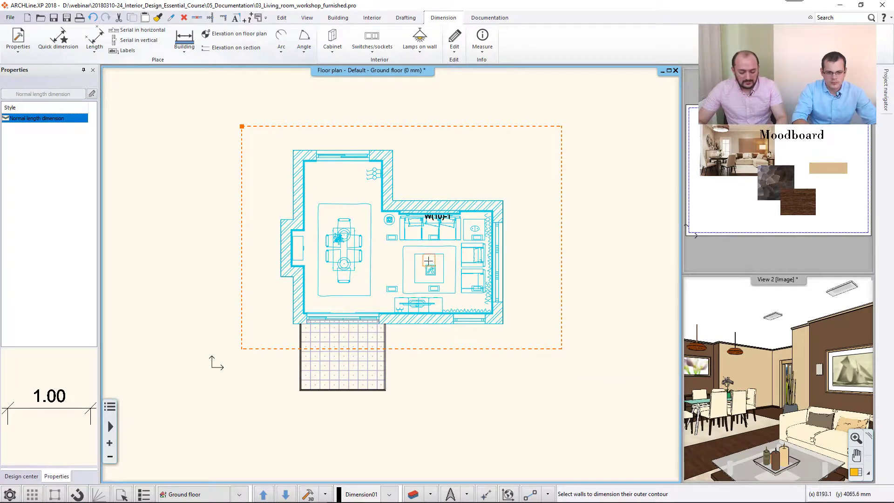
key(Return)
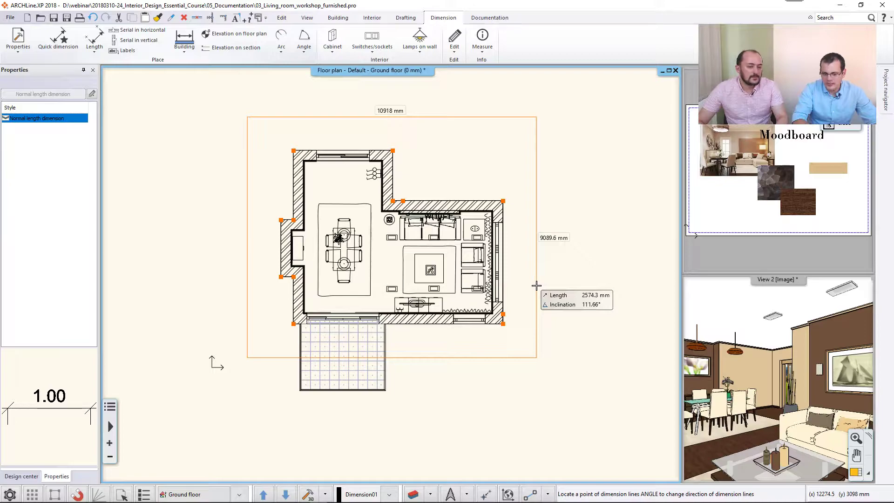
click(536, 286)
right_click(397, 201)
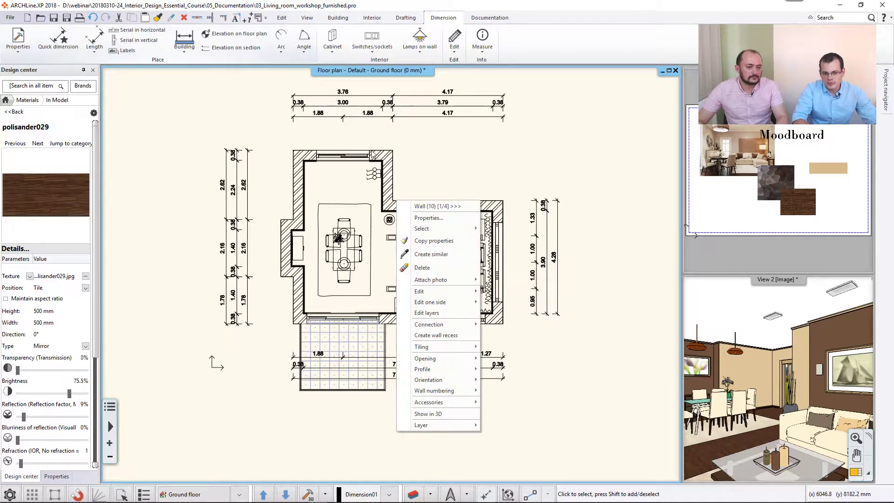
click(416, 154)
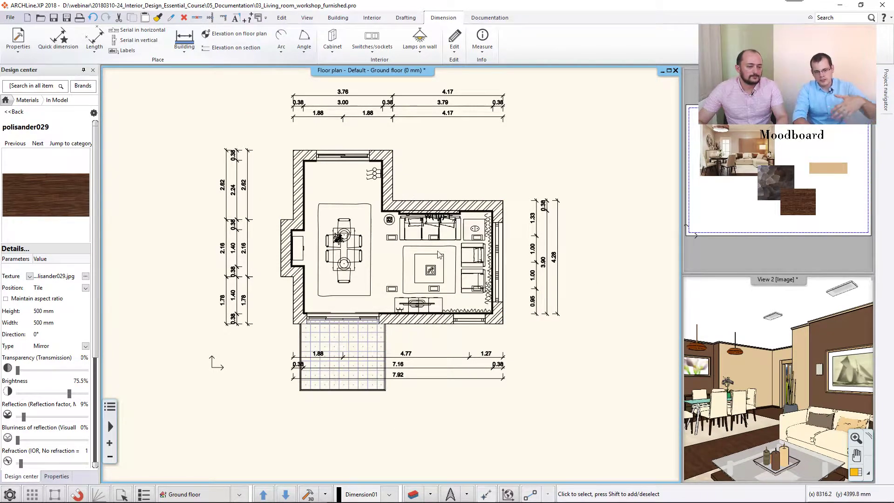
- Unlock the Dimension02 layer and turn it on so the door and window dimensions display on the floor plan
click(415, 493)
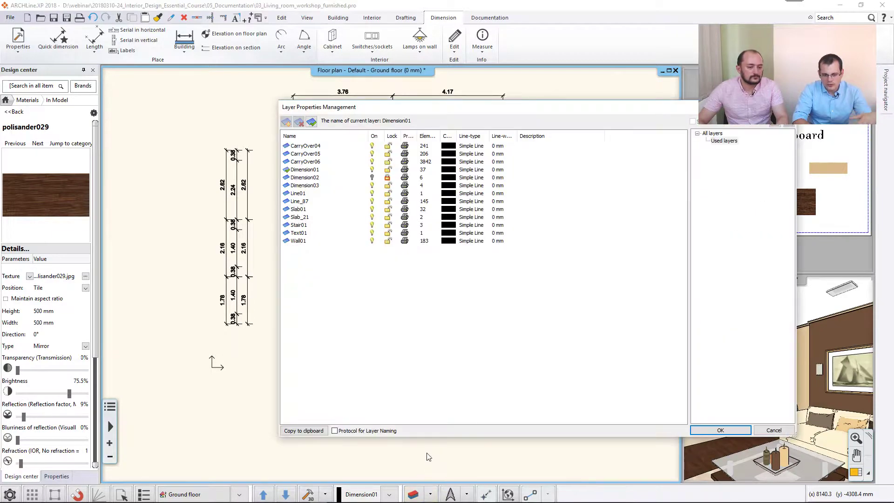
click(388, 178)
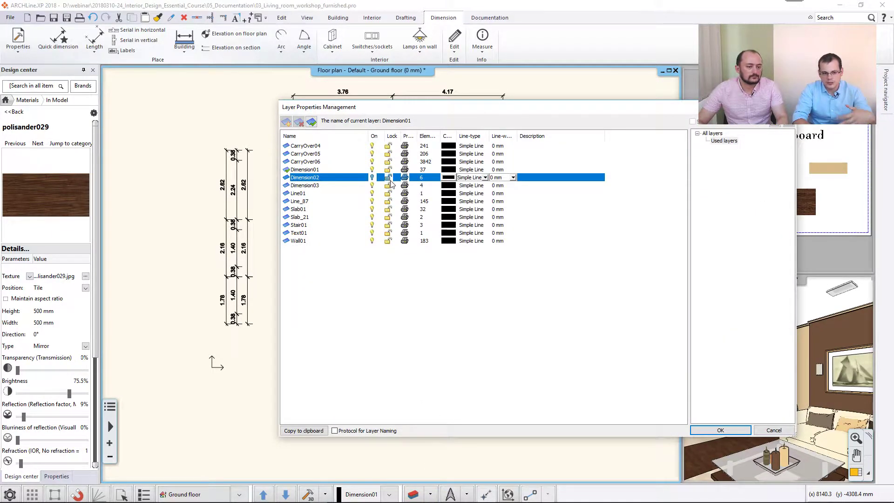
click(720, 430)
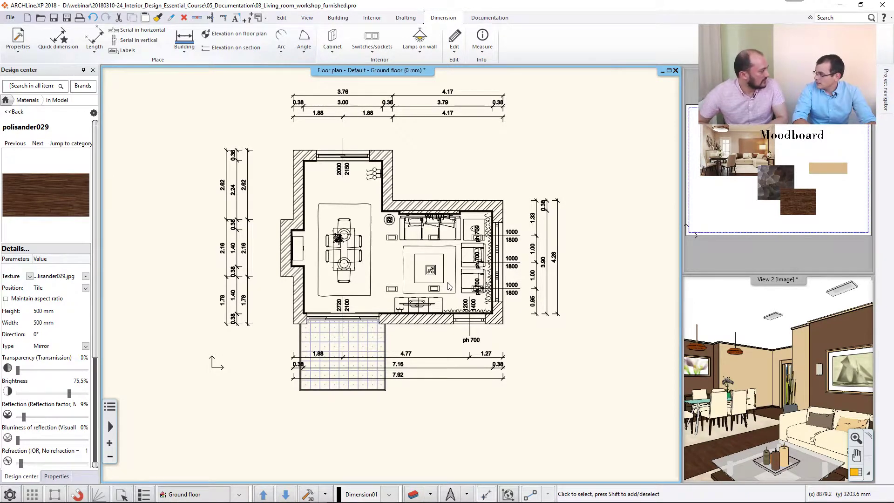
- Dimension the length of the cabinet in the wall niche, placing the dimension line between the cabinet and the dining rug
scroll(285, 235, up, 5)
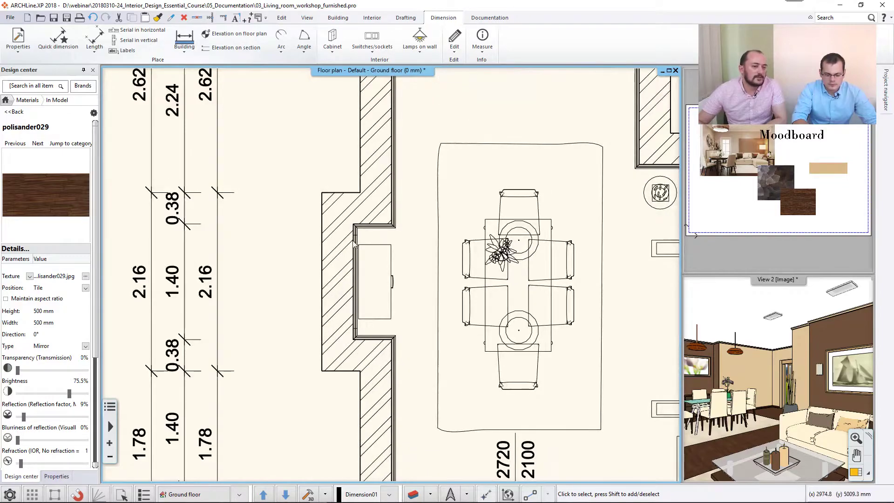
click(95, 50)
click(140, 82)
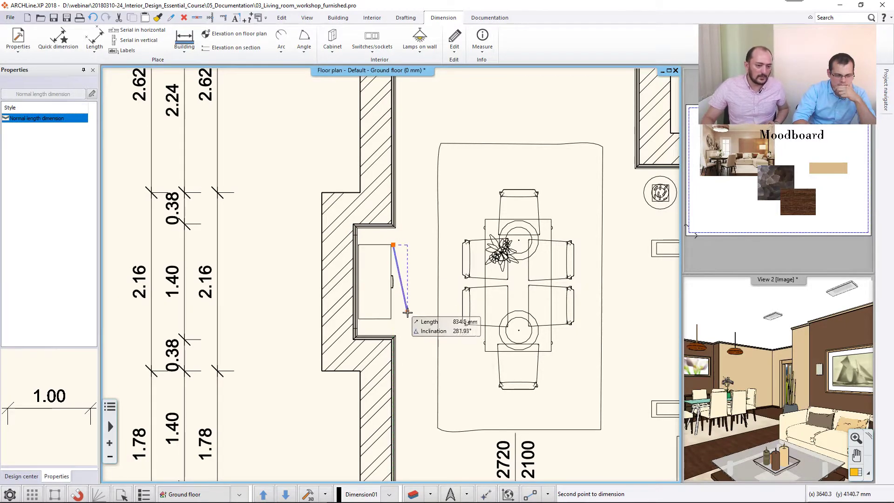
click(391, 319)
click(419, 321)
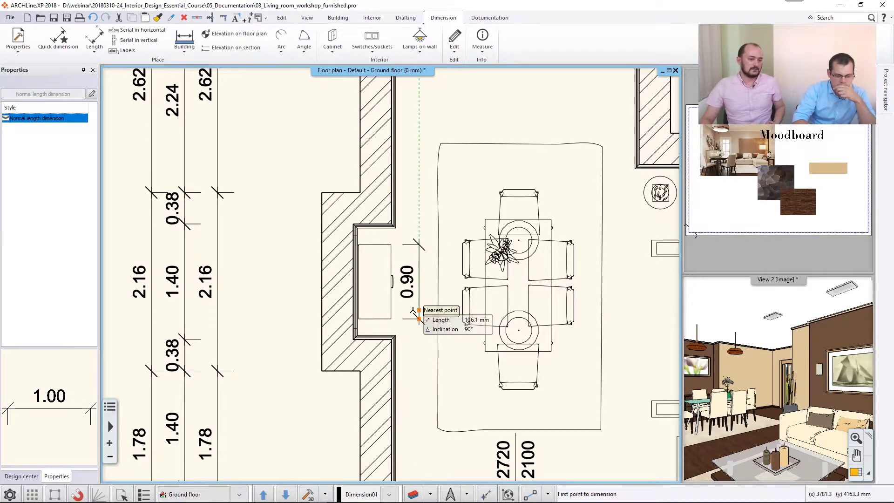
scroll(421, 322, up, 1)
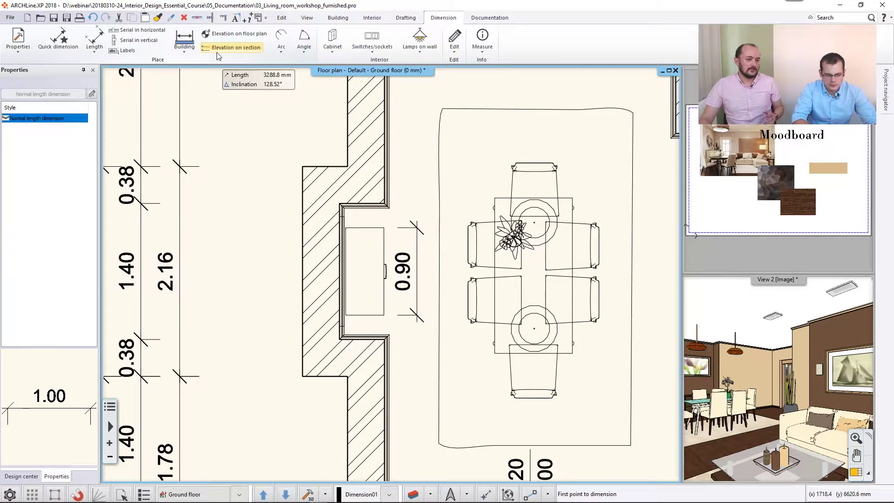
key(Escape)
- Create a room from the interior walls named Living-room, place its area label between the dining and seating areas, and review its properties
scroll(254, 135, down, 3)
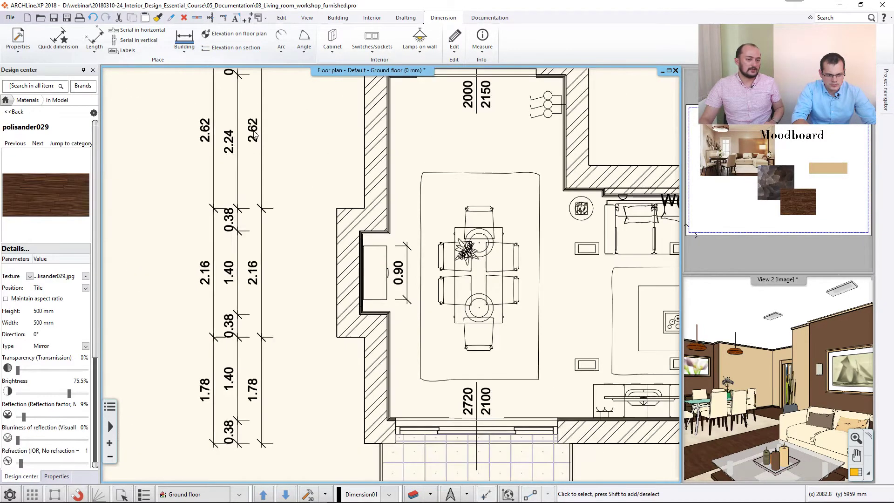
scroll(255, 135, down, 2)
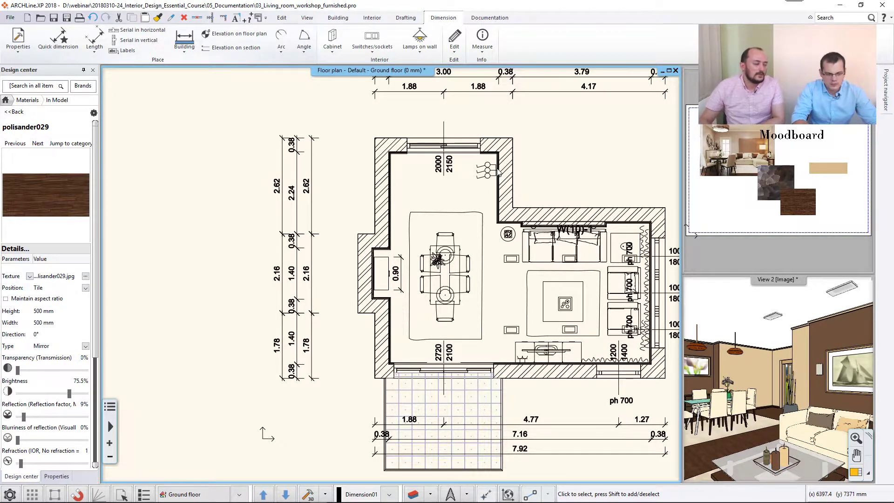
click(437, 164)
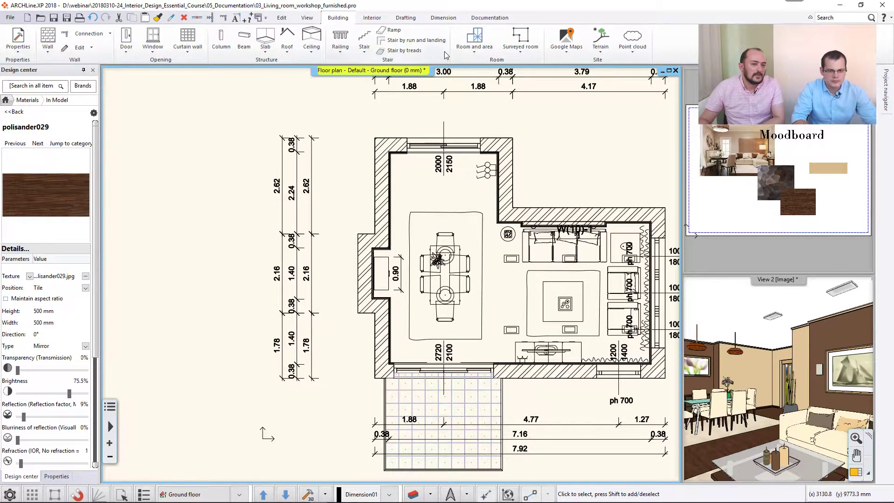
click(475, 42)
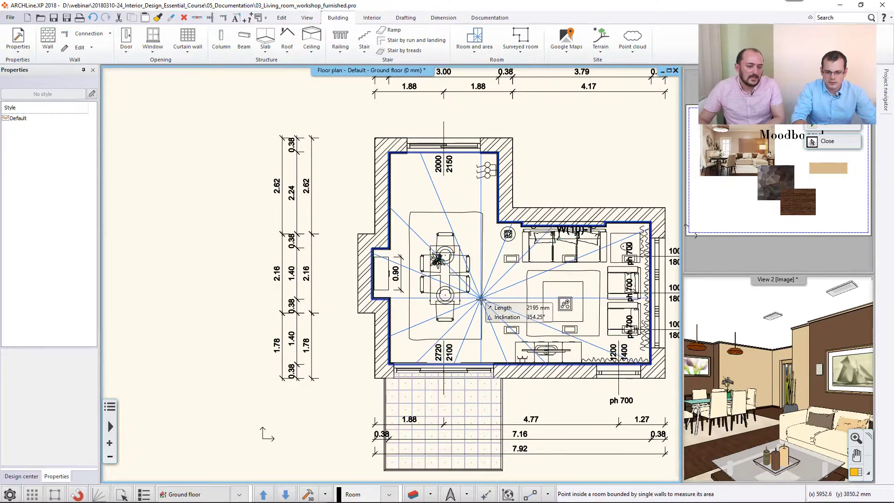
key(Escape)
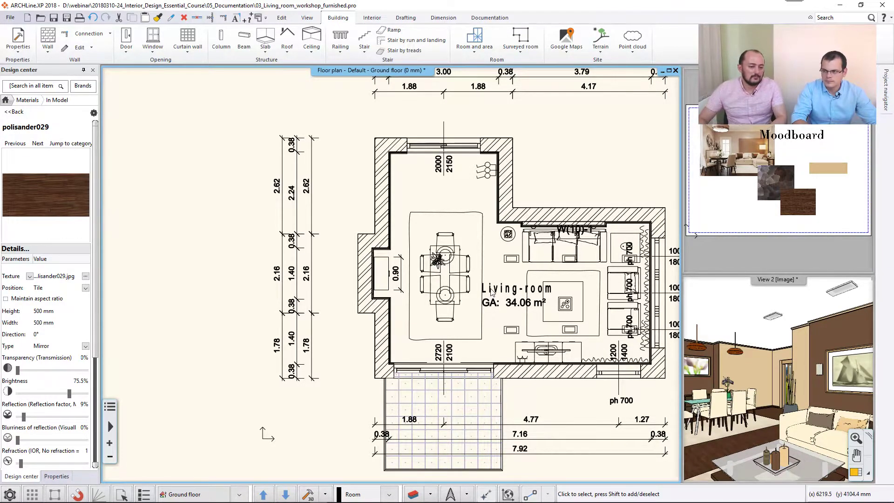
click(492, 292)
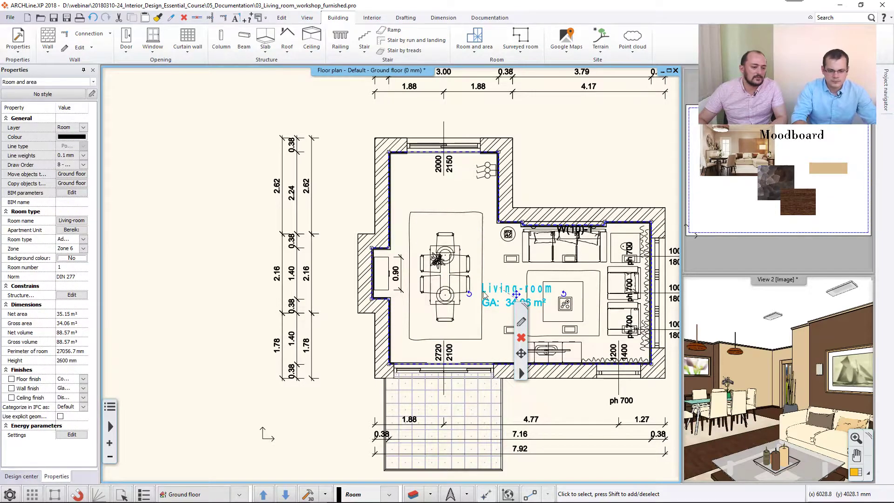
click(74, 222)
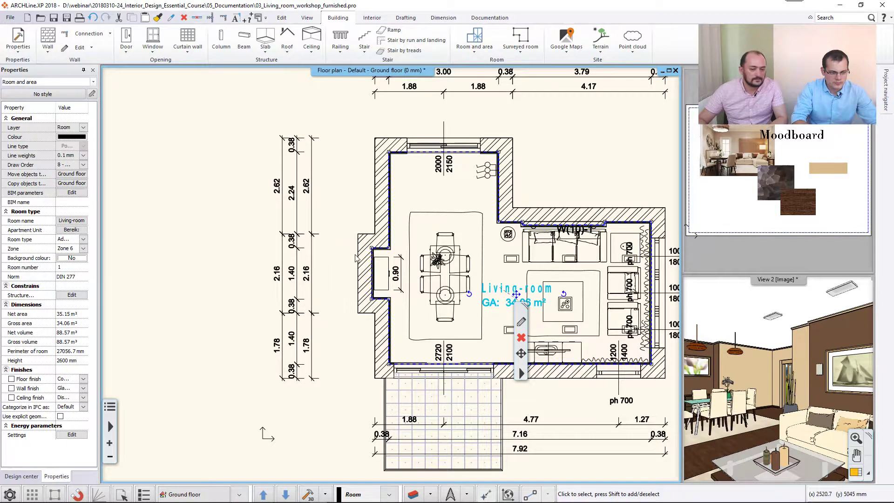
click(419, 199)
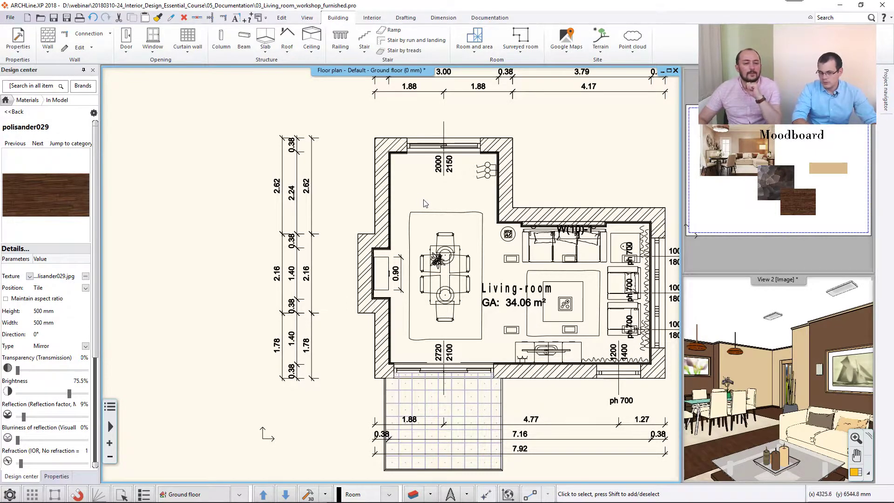
- Outline the tiled terrace outside the sliding door as a room by polygon, following its corners along the house wall
middle_drag(433, 200, 388, 197)
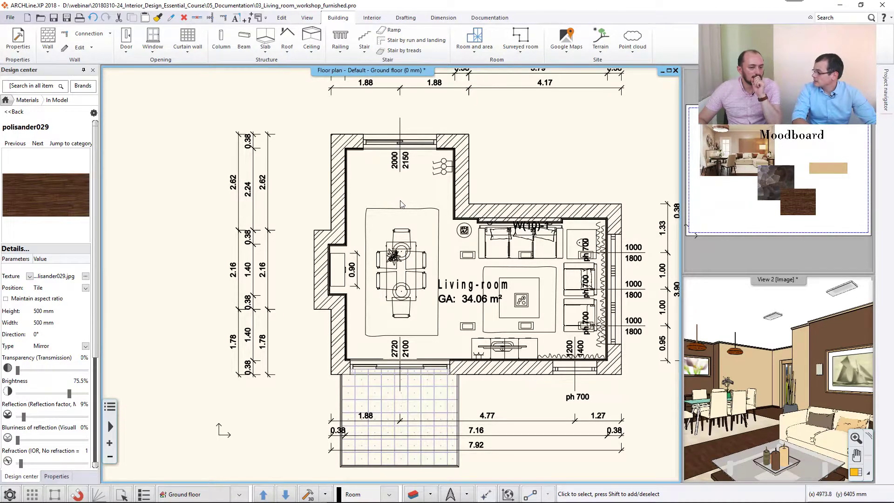
middle_drag(420, 331, 426, 246)
click(474, 41)
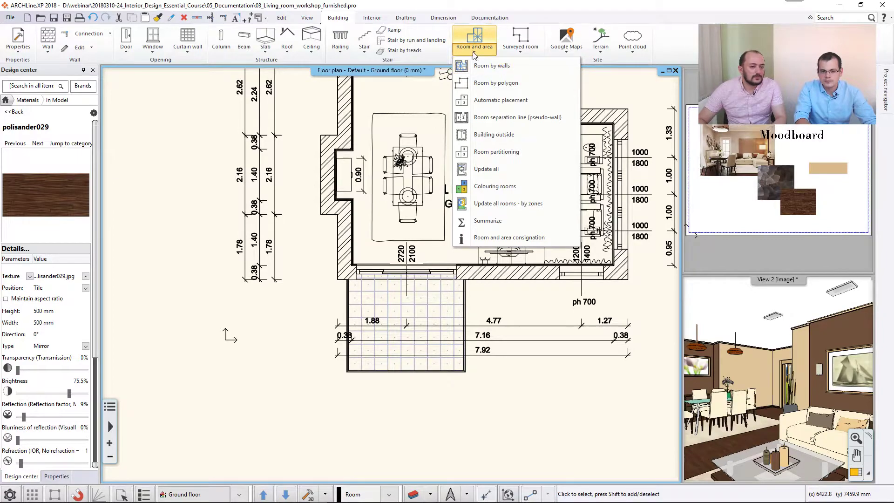
click(520, 83)
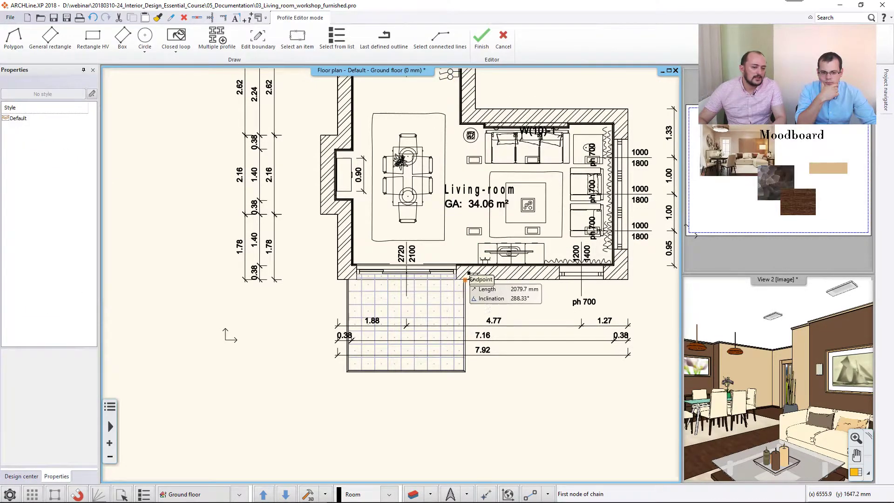
click(465, 280)
click(465, 371)
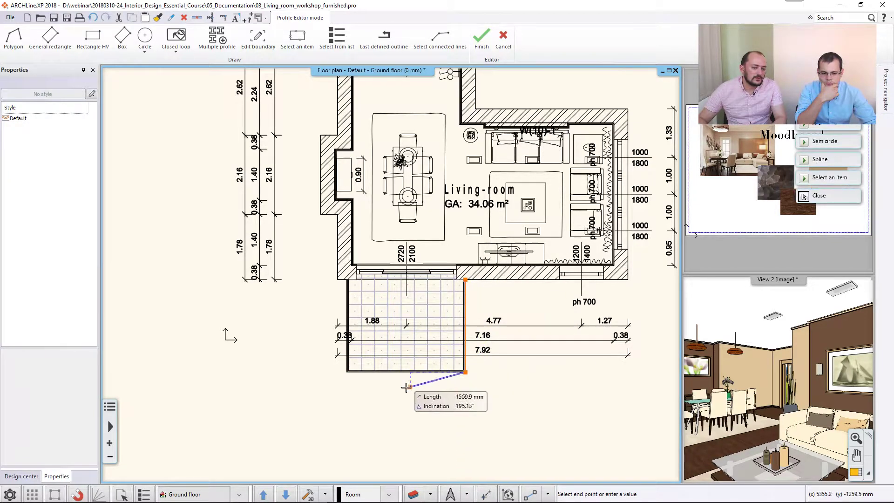
click(346, 373)
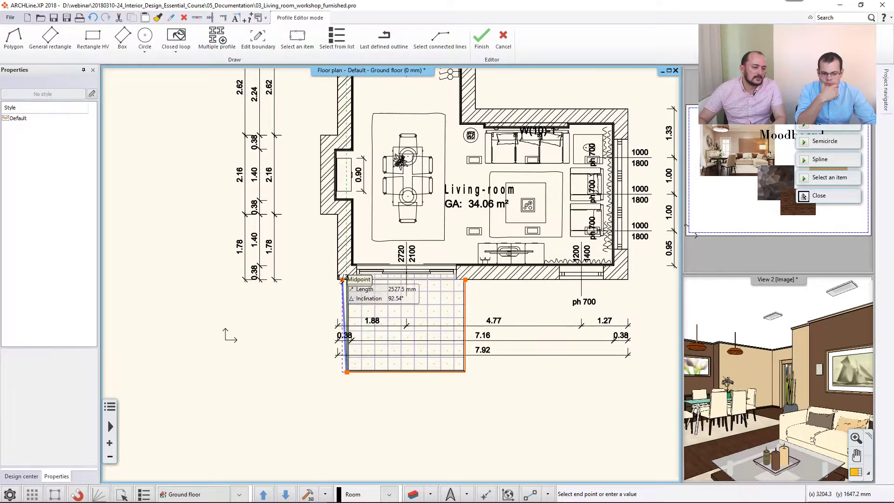
click(344, 274)
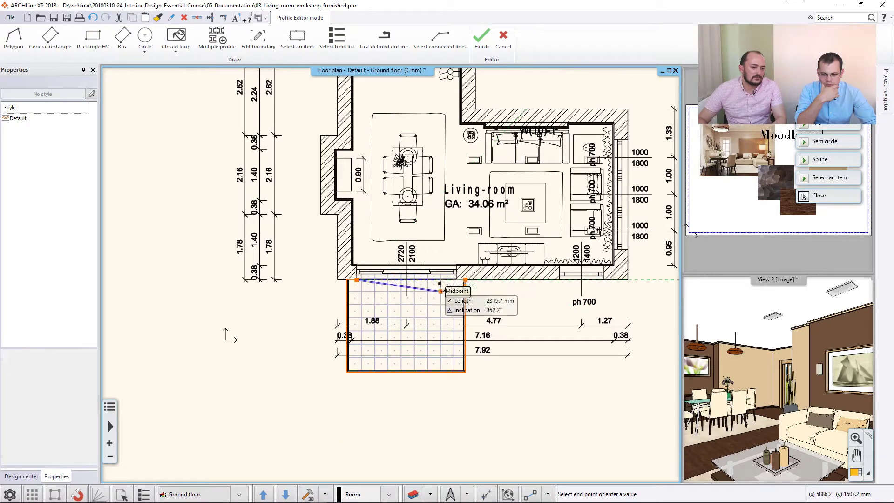
key(Return)
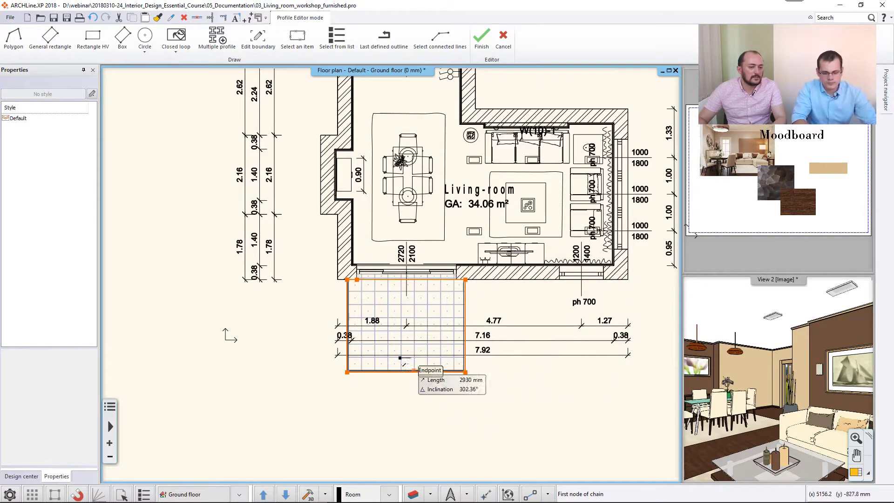
- Finish the terrace polygon, accept the proposed slab/wall height, and place the Room area label inside the terrace
click(388, 317)
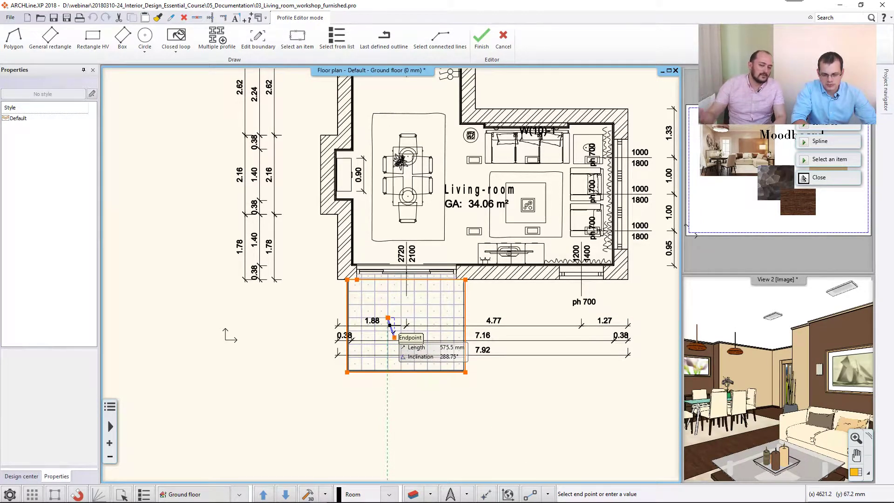
click(394, 328)
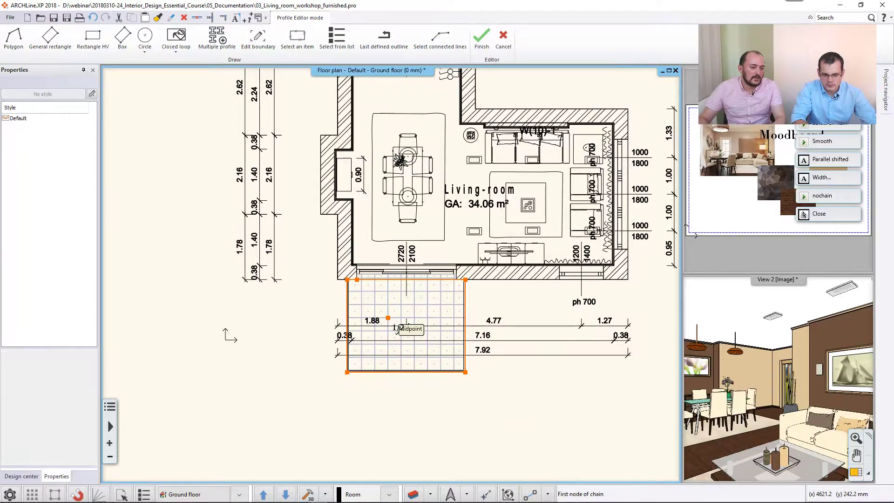
key(Return)
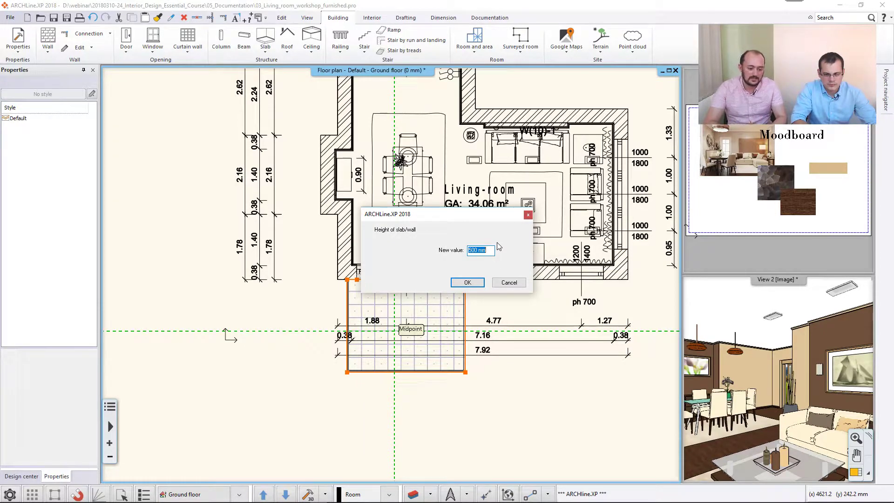
click(466, 283)
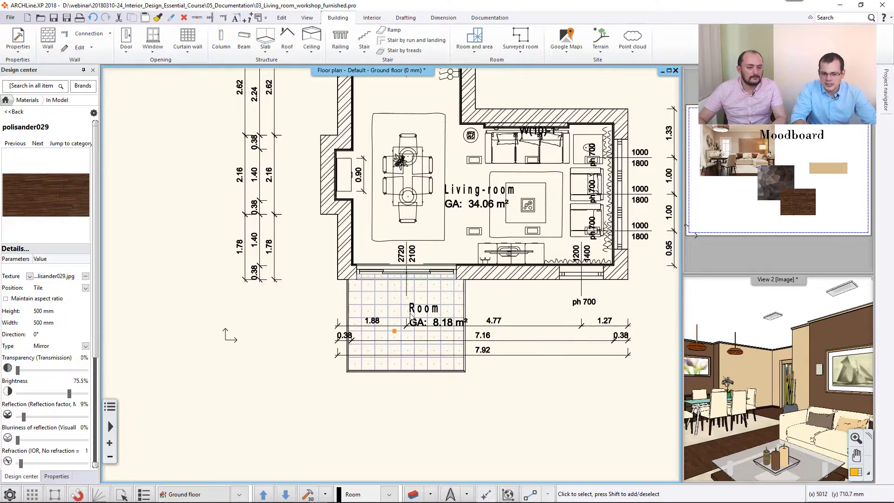
scroll(415, 310, up, 2)
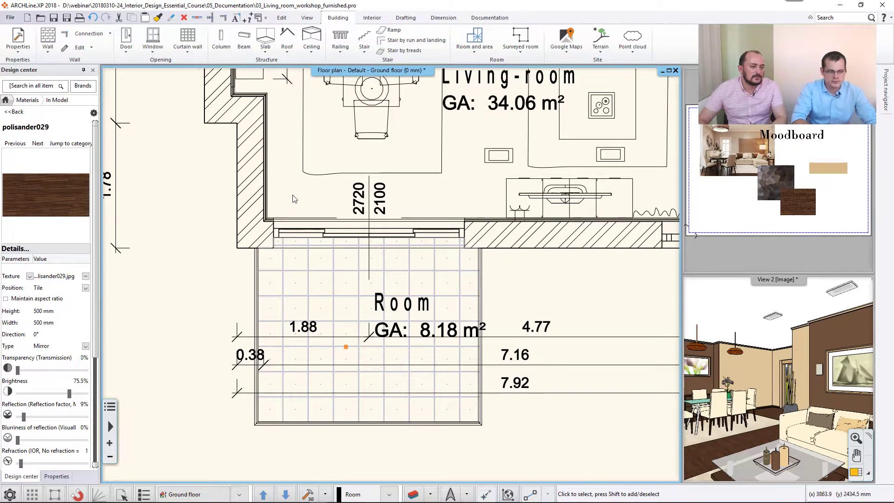
click(443, 19)
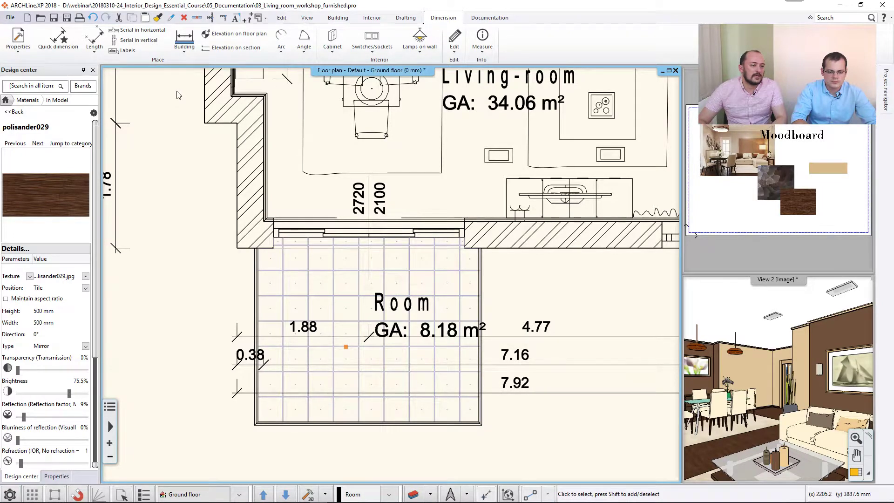
click(184, 45)
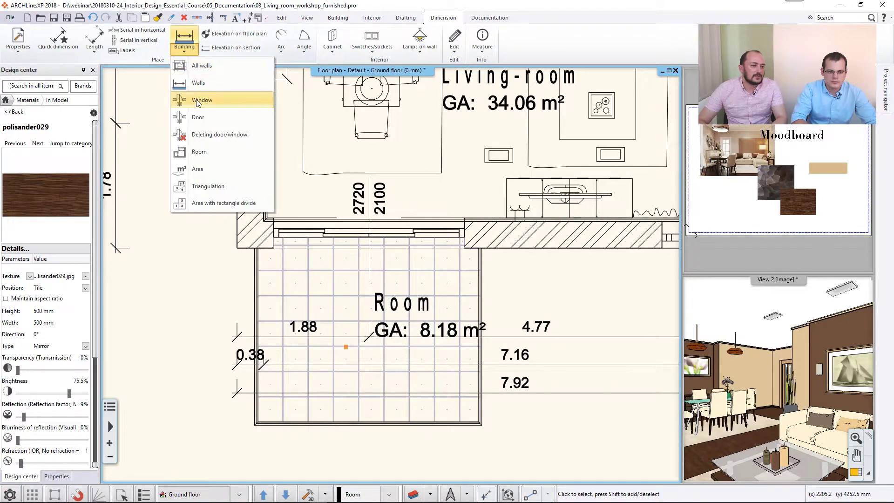
click(219, 105)
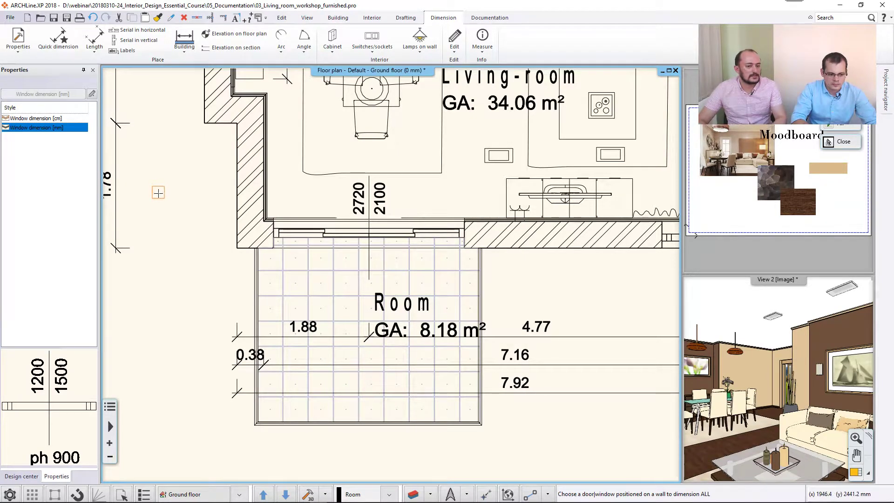
key(Escape)
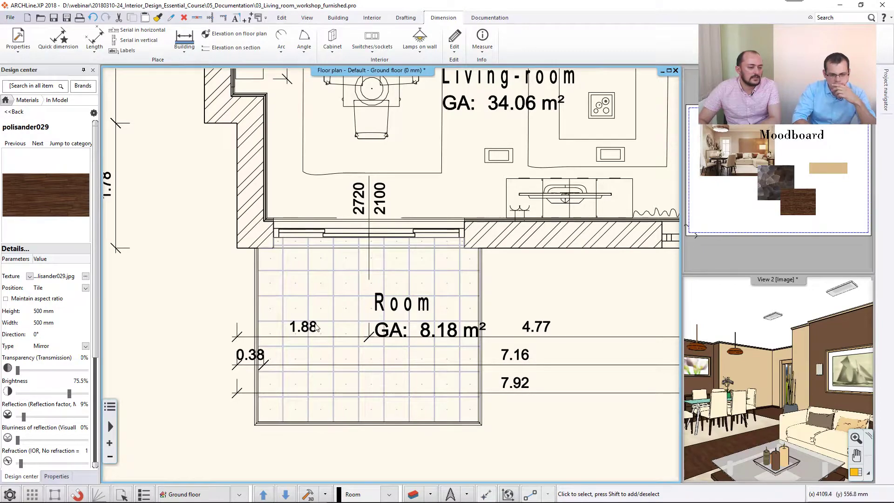
- Examine the bottom dimension's text properties and the Living-room label's room settings, including upper limit, abbreviations, room surfaces and text styles
click(552, 331)
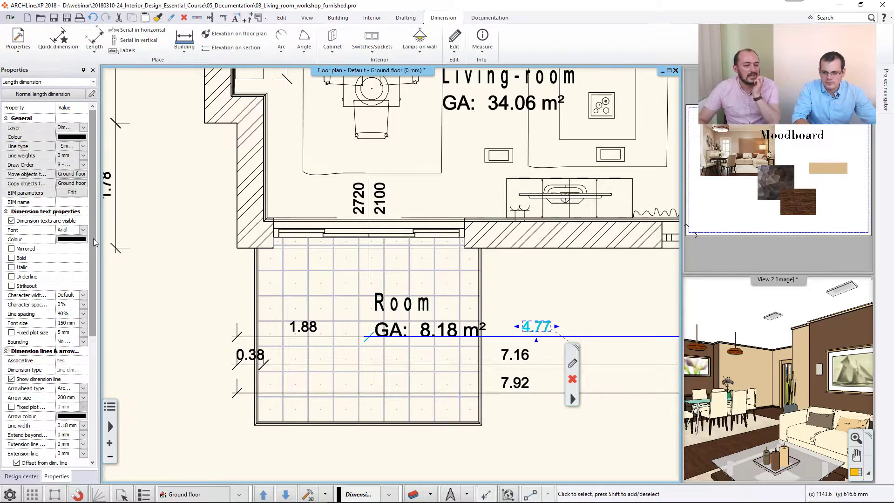
middle_drag(477, 135, 463, 243)
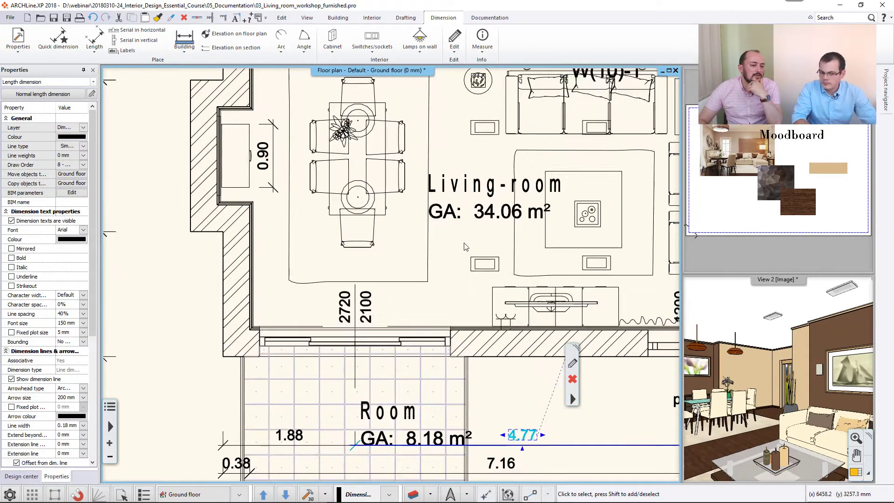
click(475, 195)
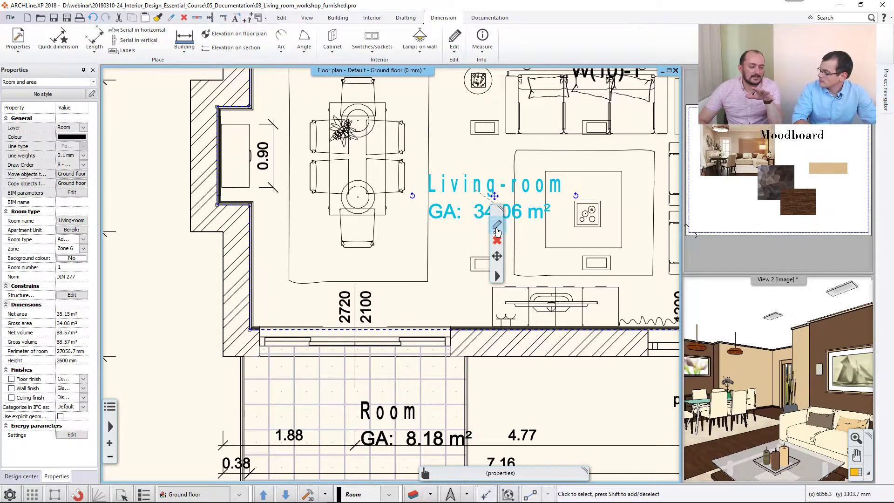
click(497, 228)
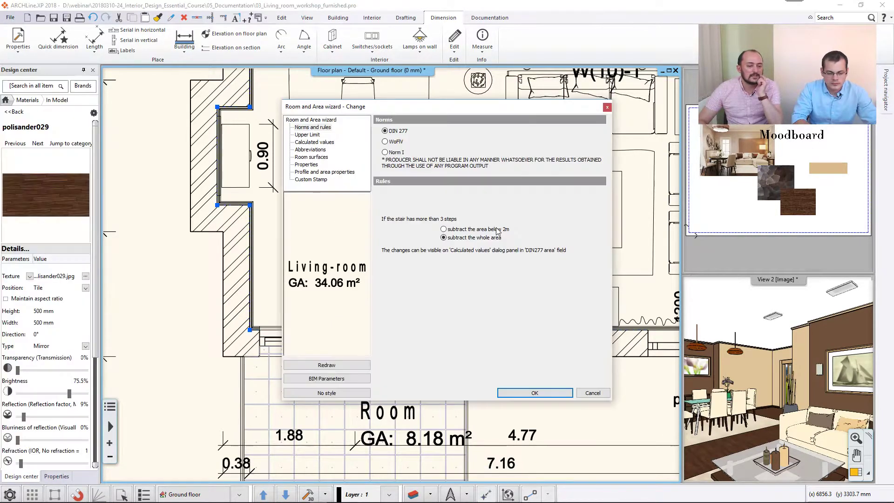
click(307, 135)
click(311, 149)
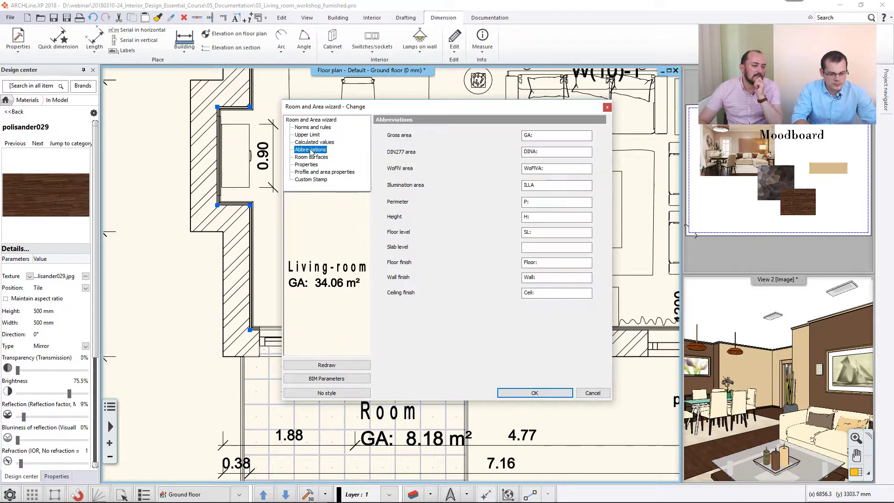
click(311, 157)
click(307, 165)
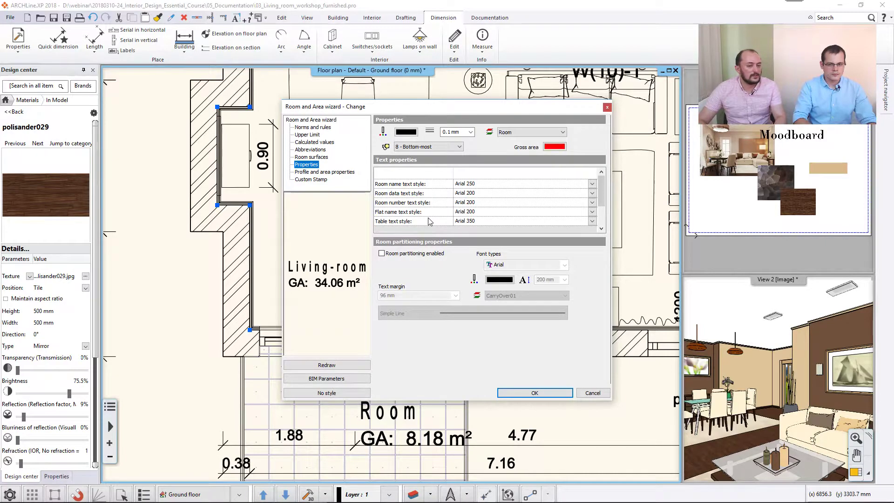
key(Return)
key(Escape)
middle_drag(216, 229, 229, 279)
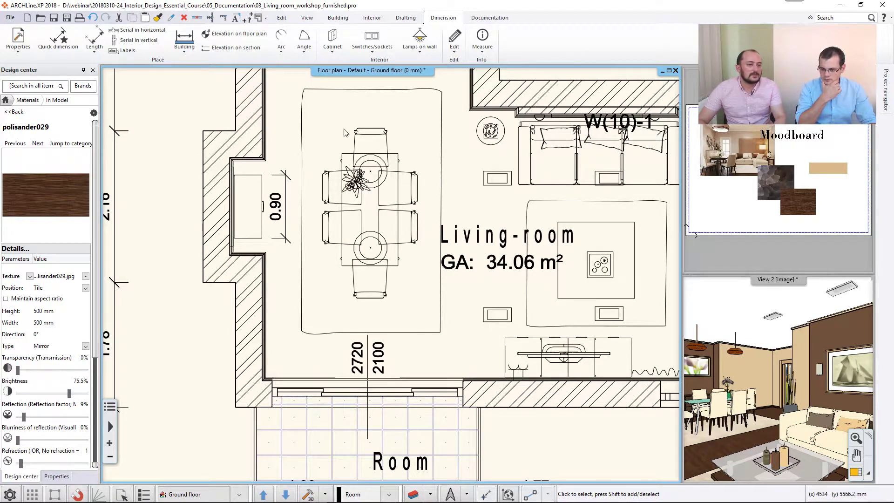
- Examine the default drafting text properties and the list of available text styles, leaving the settings as they are
click(405, 17)
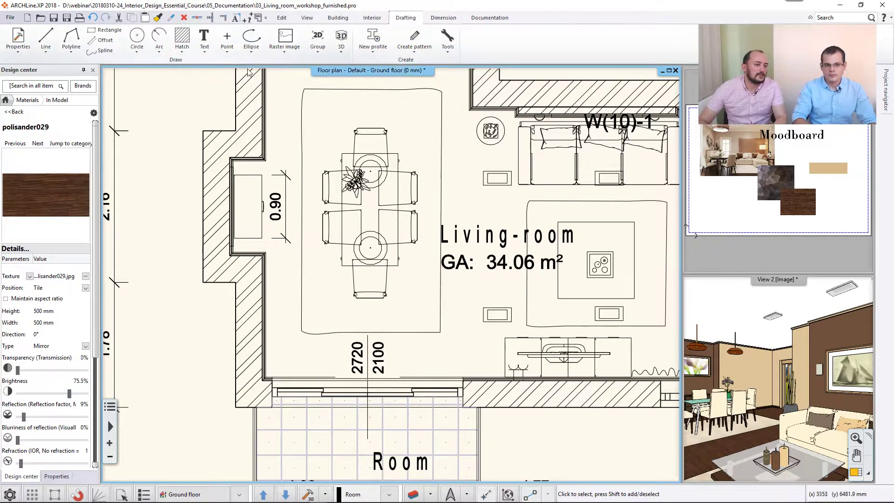
click(18, 39)
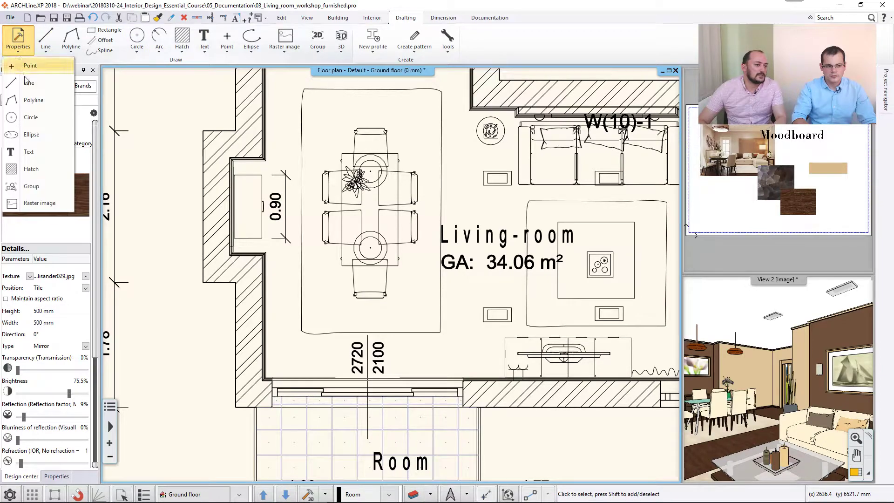
click(28, 151)
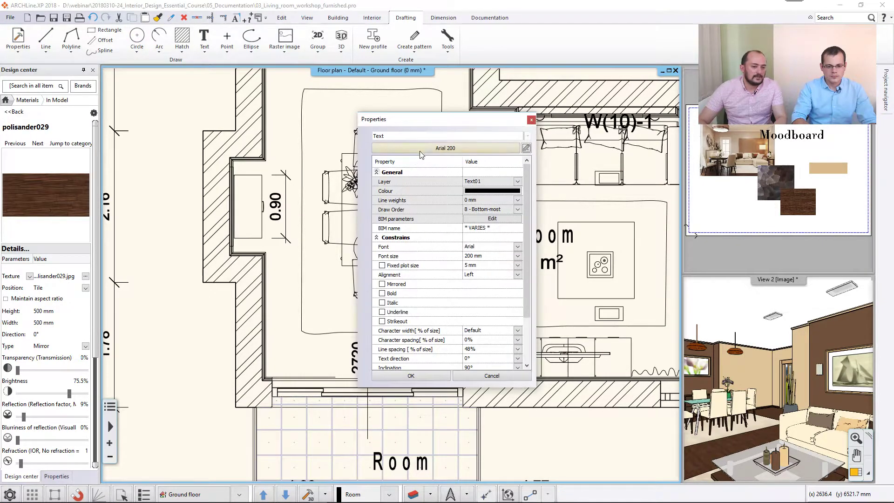
click(463, 148)
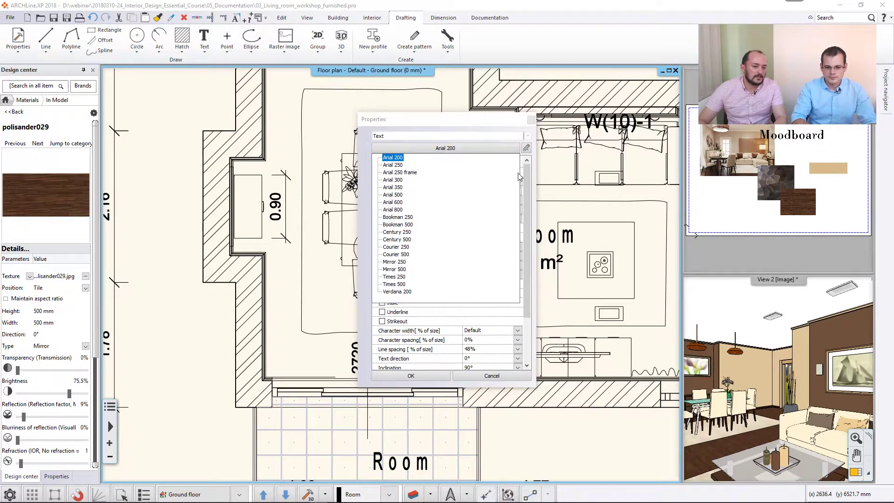
click(447, 123)
click(531, 120)
middle_drag(419, 183, 417, 184)
scroll(356, 245, down, 3)
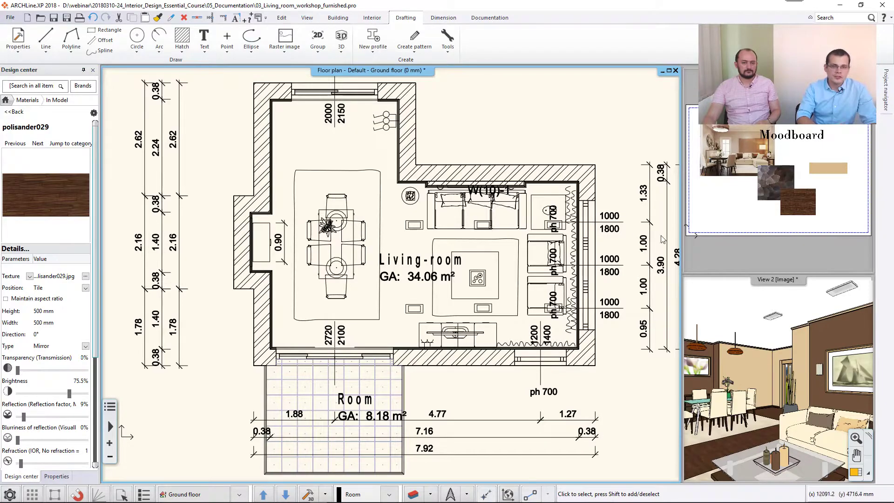
- Add the second living-room photo from the image files to the mood board, sized to fit below the first photo beside the stone swatch
click(752, 196)
click(856, 473)
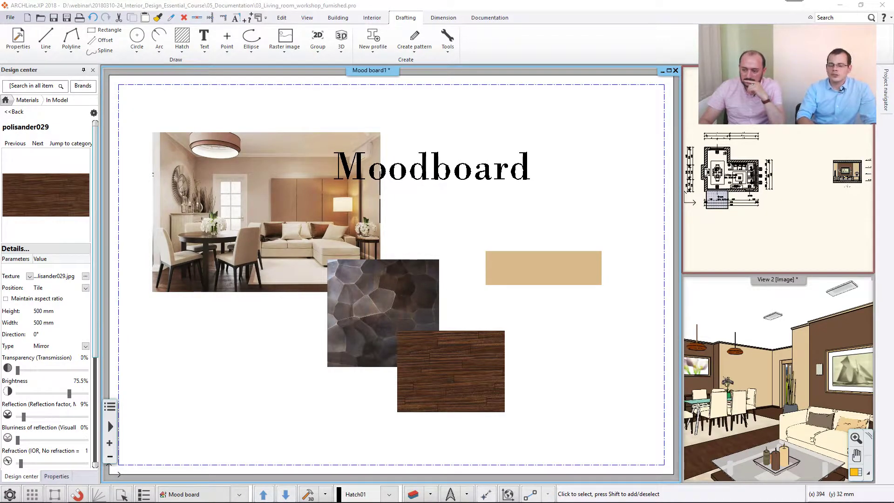
drag(893, 297, 522, 252)
middle_drag(529, 252, 665, 175)
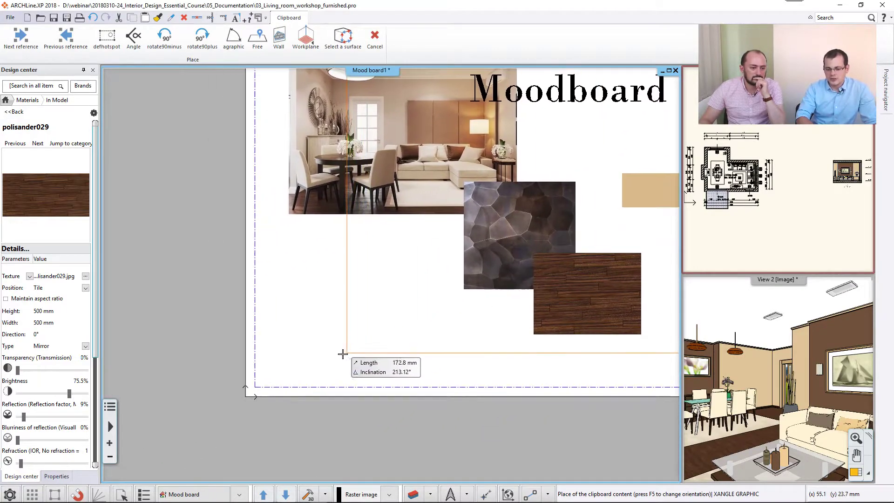
click(317, 354)
click(470, 241)
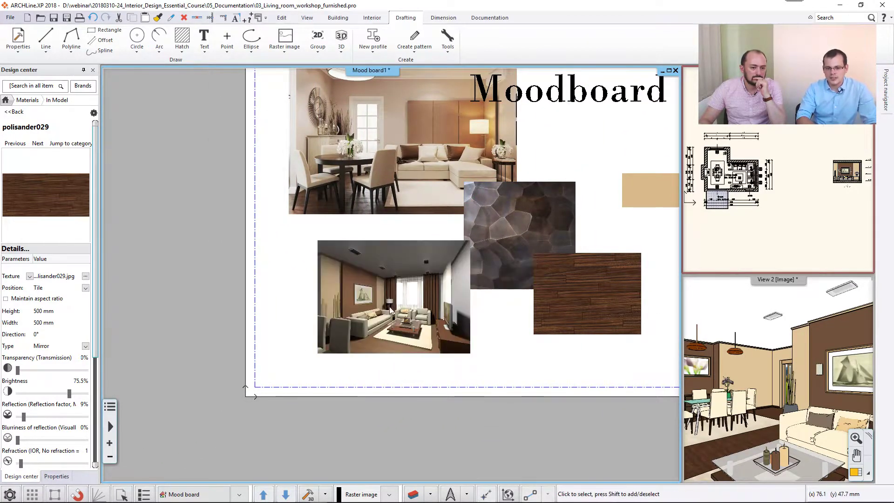
- Move the Moodboard title up so that it sits above the first photo without overlapping it
middle_drag(423, 256, 366, 291)
scroll(459, 213, up, 3)
click(455, 200)
mouse_move(451, 191)
click(482, 196)
click(439, 128)
click(513, 190)
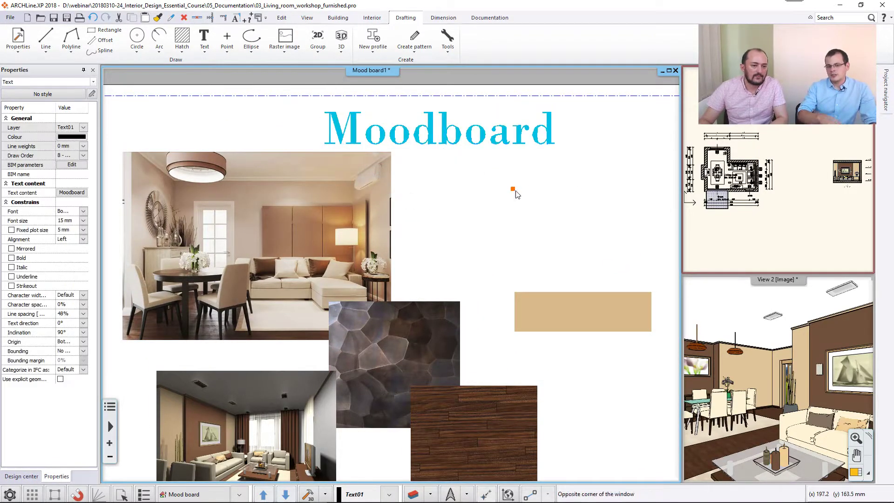
- Bring the 3D view into the main window and go through its saved camera views, ending at 01 Living room
click(766, 382)
click(851, 475)
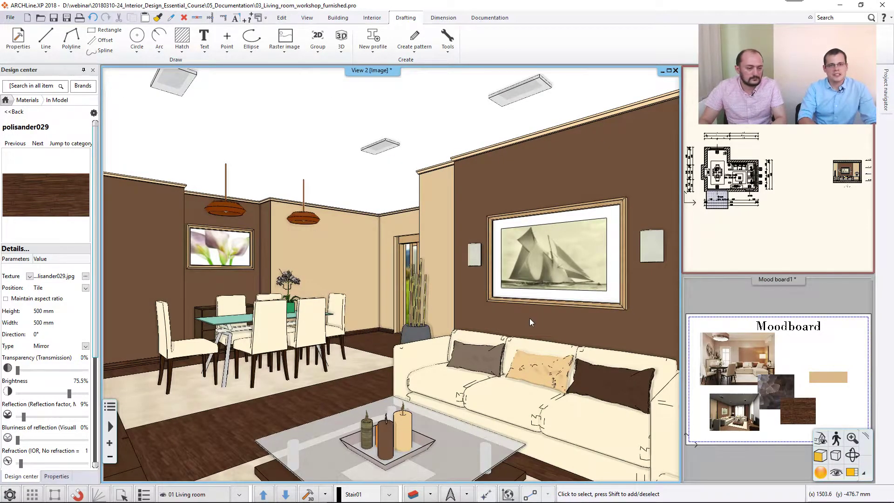
key(Page_Down)
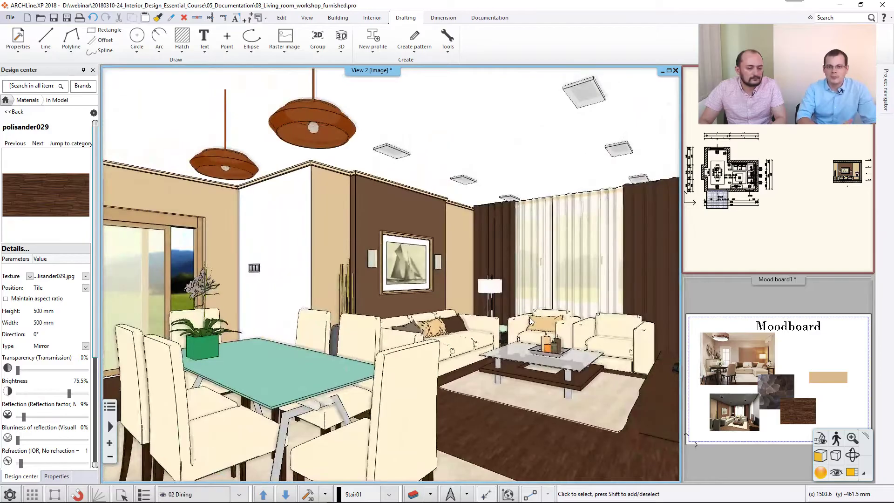
key(Page_Down)
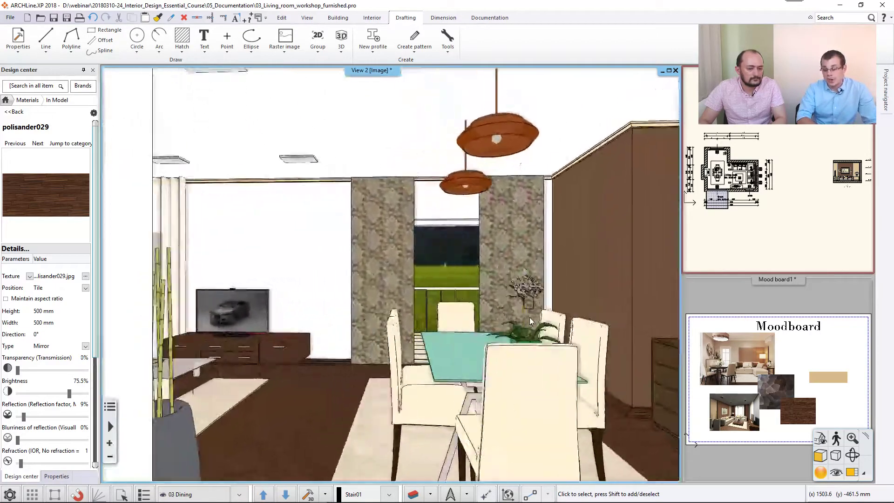
key(Page_Down)
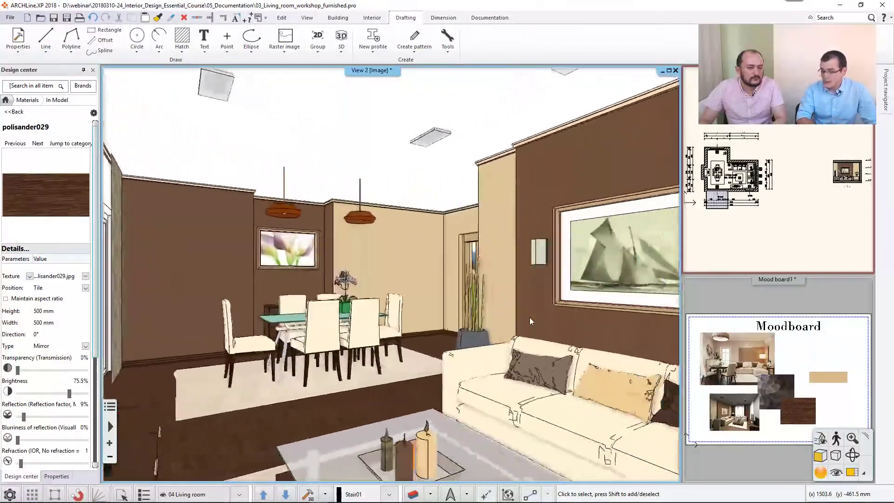
key(Page_Down)
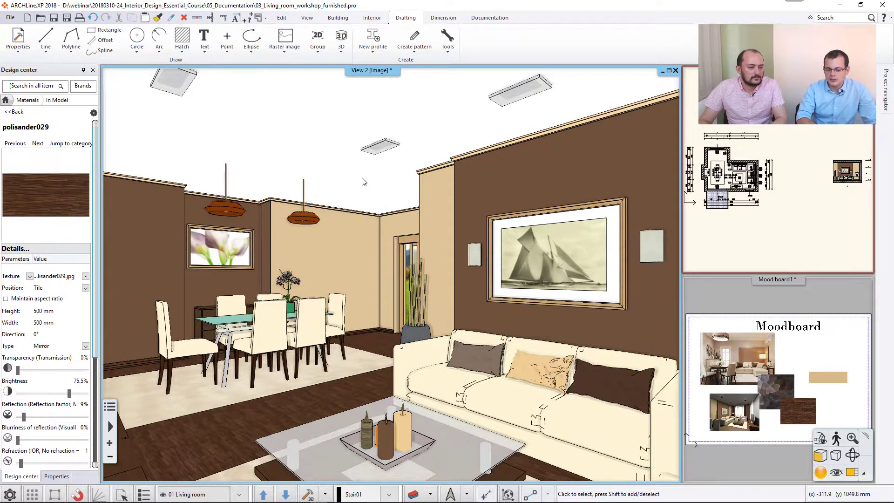
- Take a 2048 pixel .jpg snapshot of the 3D view and place it on the ground floor plan above the wall elevation
click(489, 18)
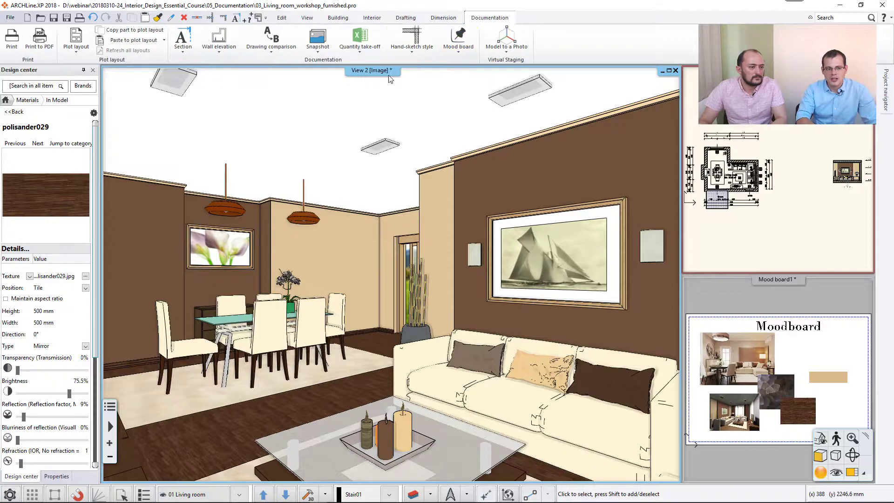
click(315, 51)
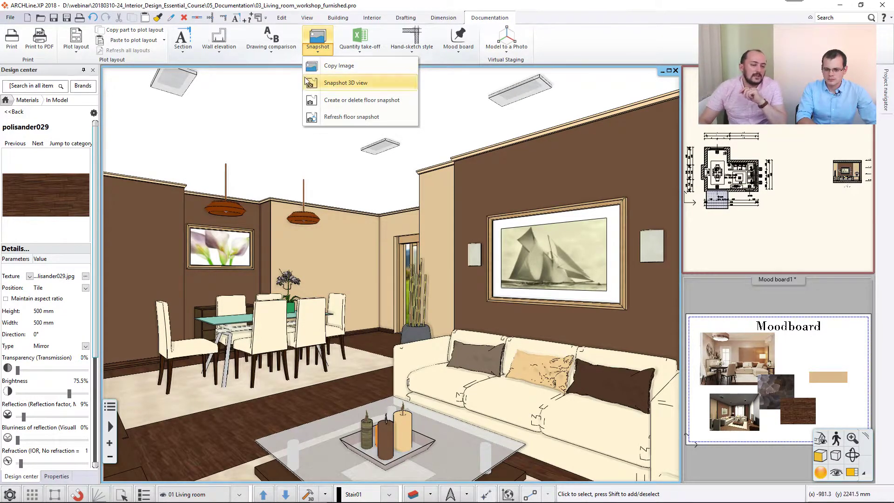
click(331, 85)
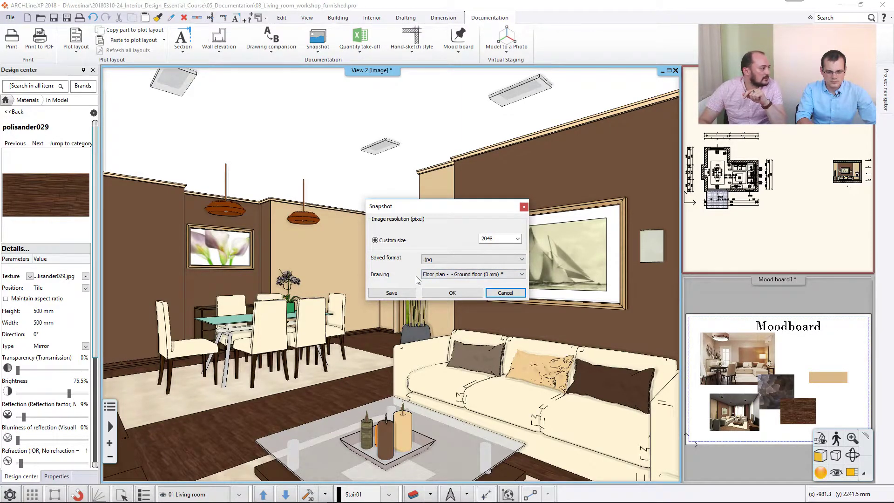
click(486, 275)
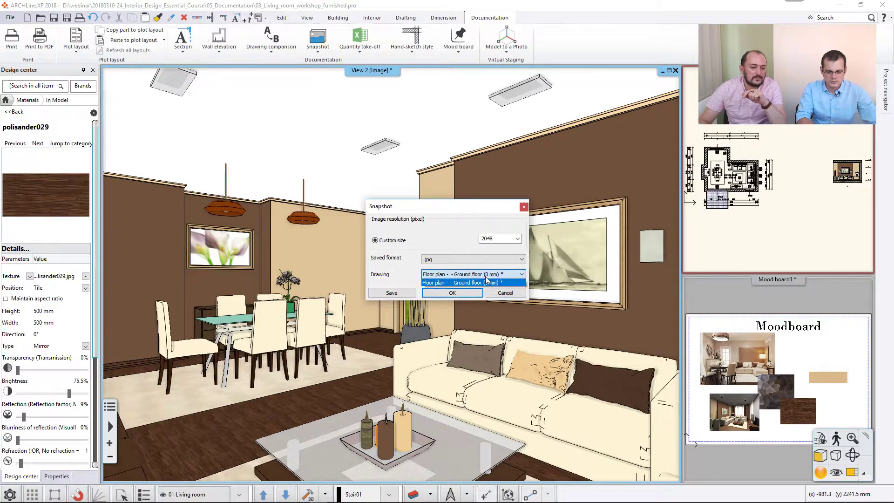
click(485, 276)
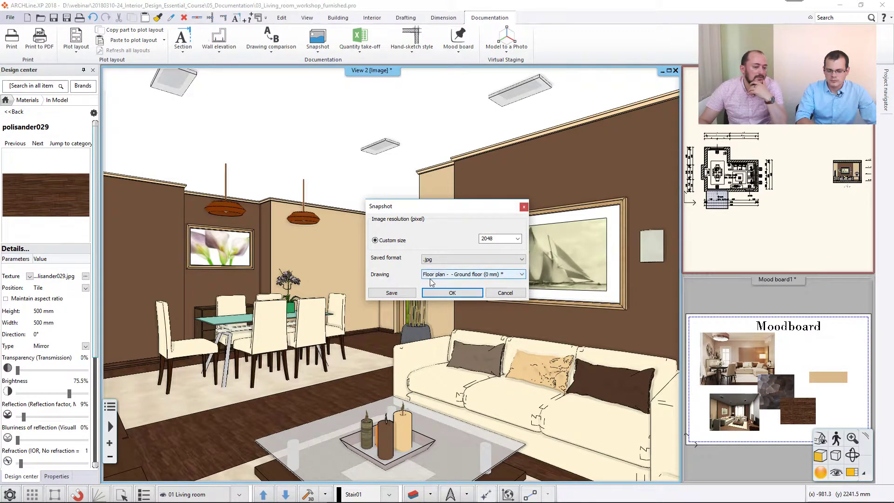
click(441, 295)
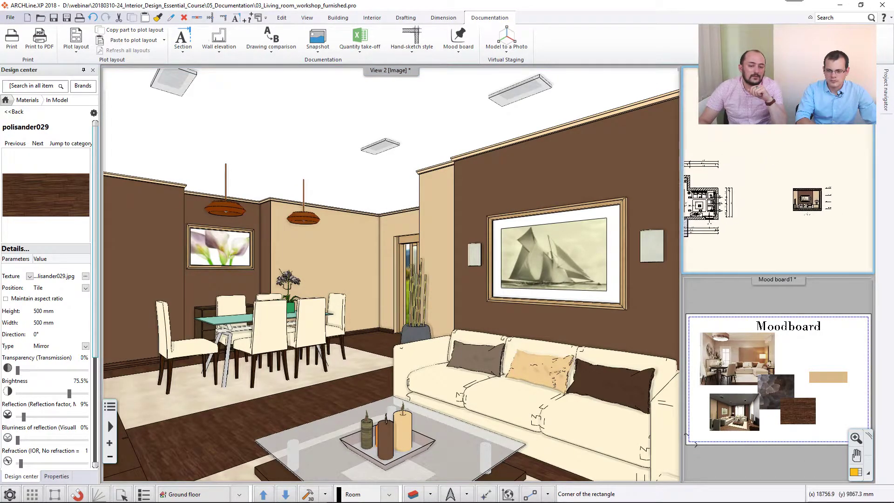
click(762, 176)
click(809, 155)
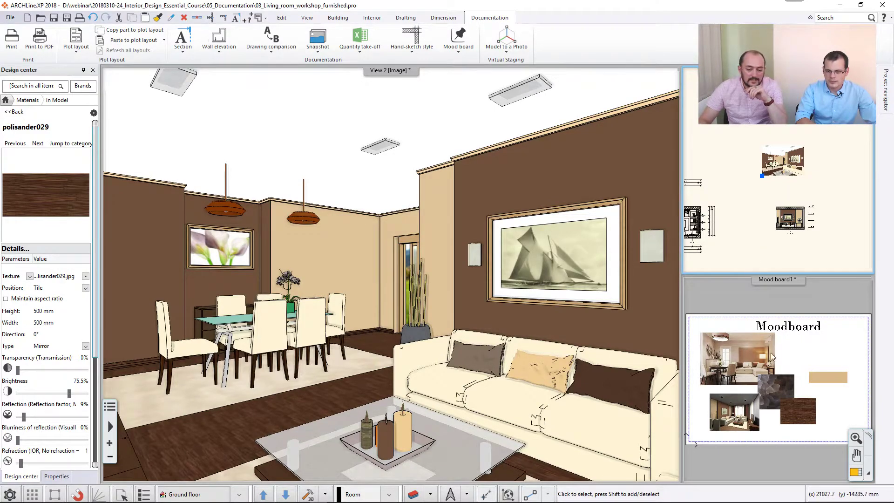
- Bring the floor plan into the main window and cut the 3D snapshot image, using its lower-left corner as reference point
click(855, 473)
middle_drag(571, 262, 532, 273)
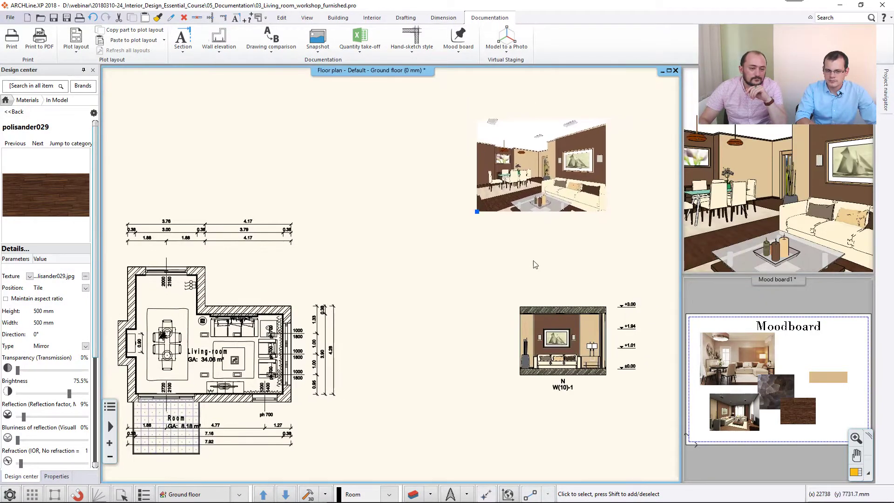
scroll(529, 212, up, 5)
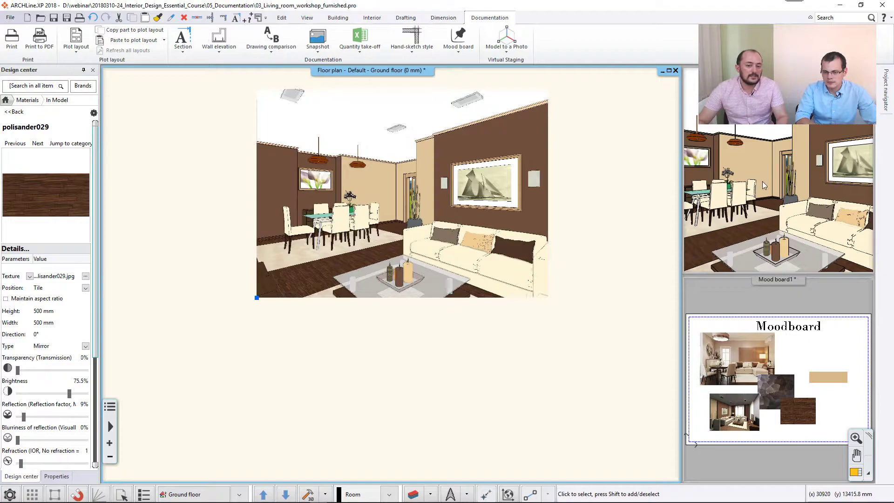
click(445, 185)
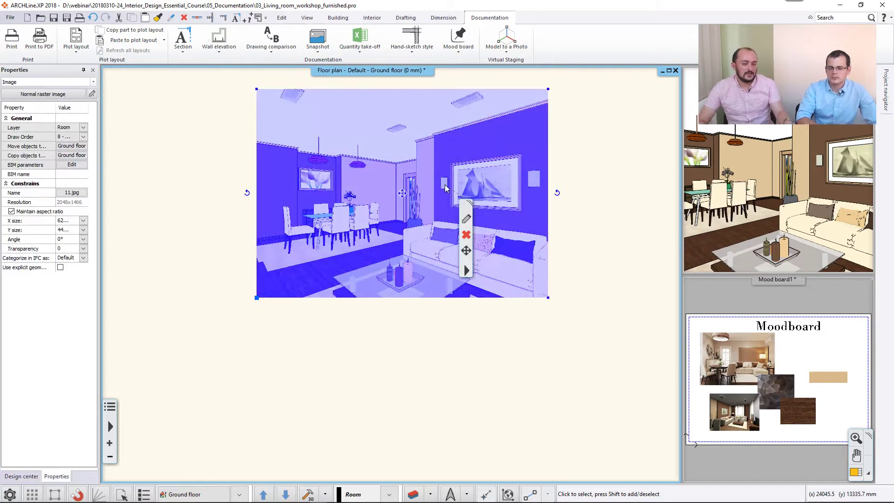
key(ctrl+c)
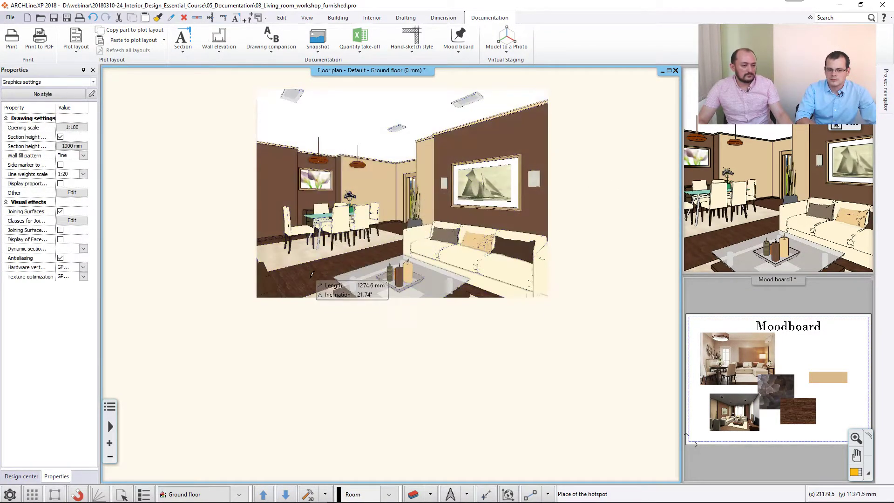
click(257, 298)
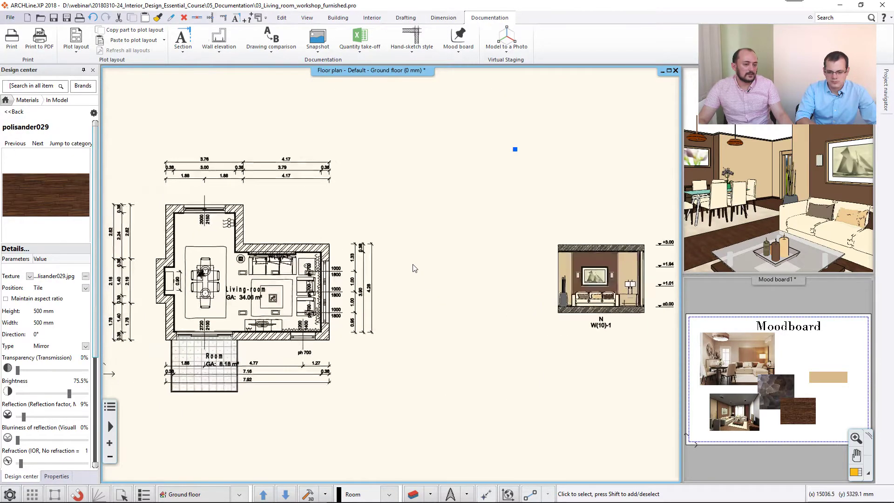
- Bring the mood board into the main window and paste the cut 3D snapshot with its lower-left corner above the beige swatch
click(752, 367)
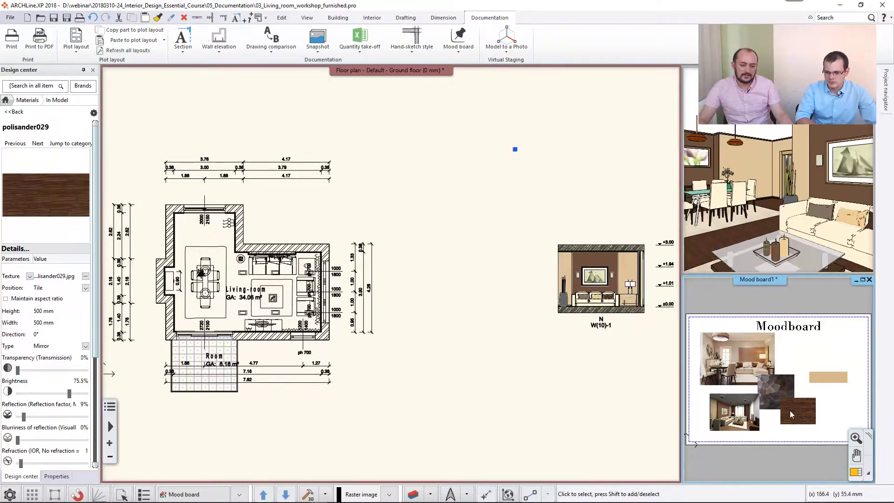
click(856, 472)
middle_drag(564, 358, 504, 373)
scroll(443, 345, down, 3)
key(ctrl+v)
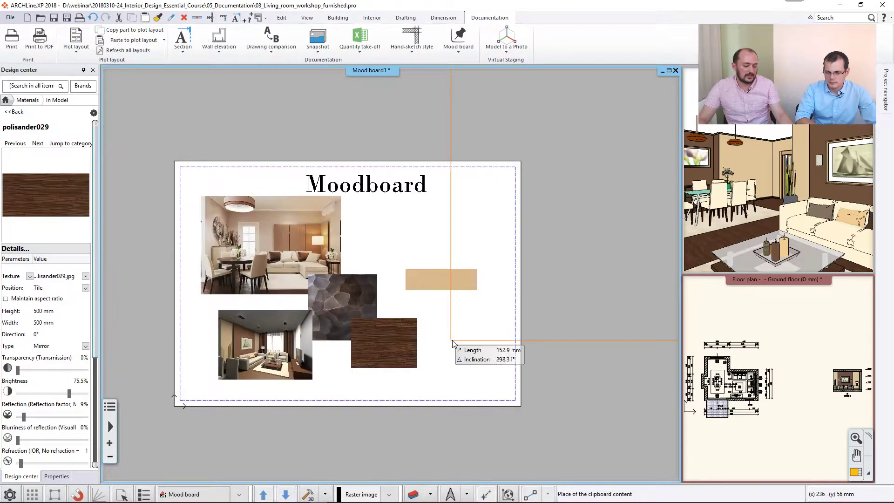
scroll(464, 302, down, 2)
click(385, 262)
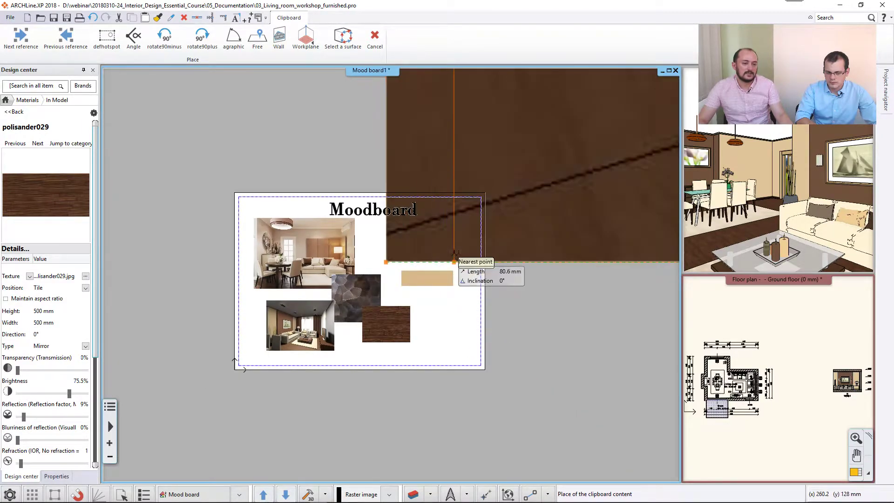
key(Escape)
scroll(442, 254, down, 4)
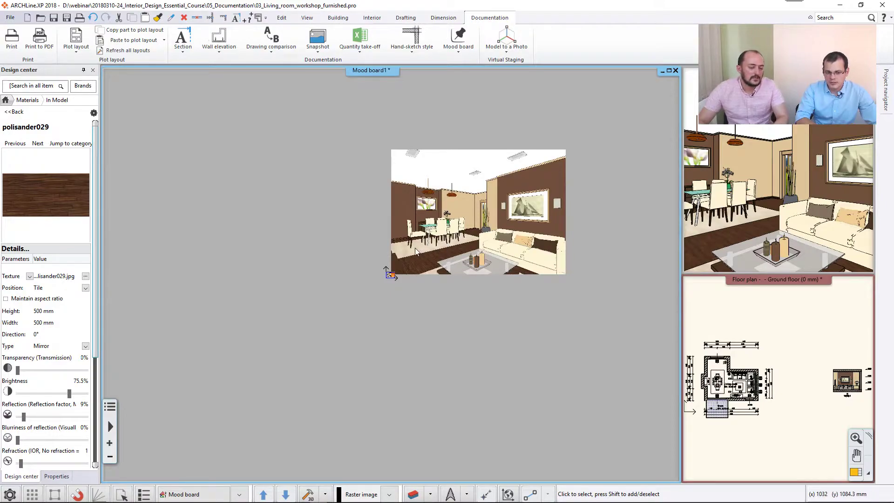
- Scale the pasted 3D snapshot down from its upper-right corner so that it fits on the sheet above the beige swatch
click(436, 242)
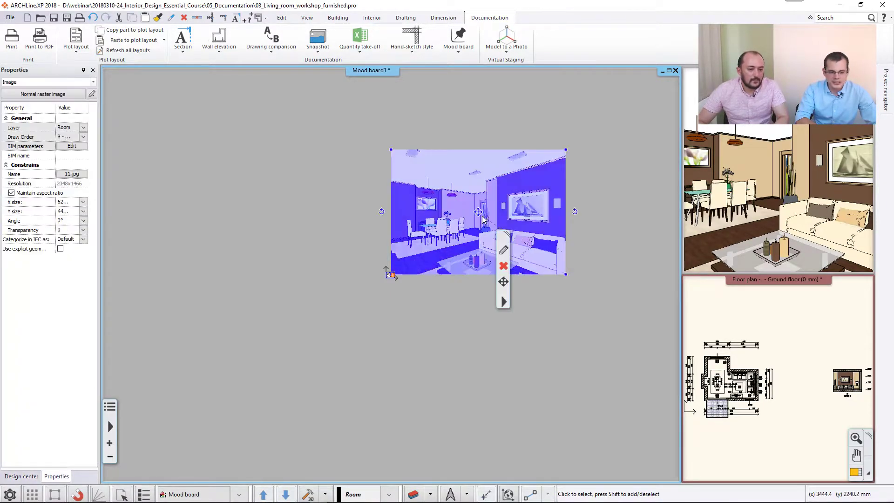
click(567, 150)
click(642, 152)
scroll(380, 275, up, 10)
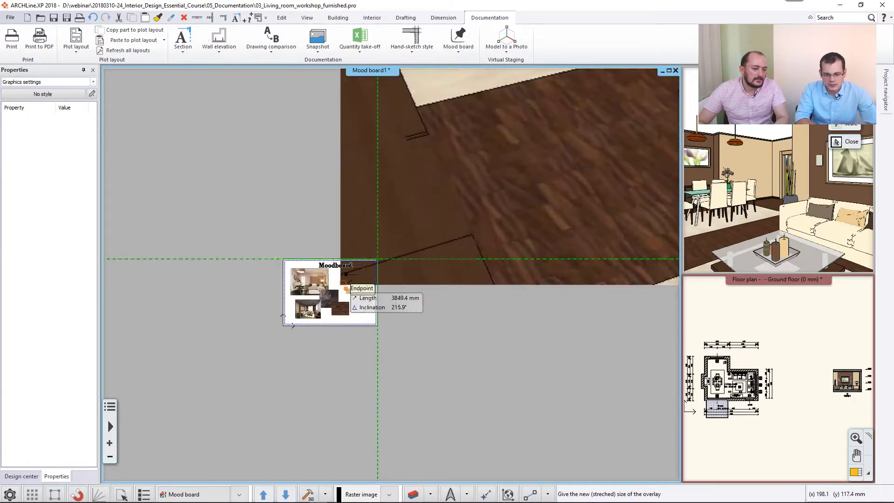
click(445, 245)
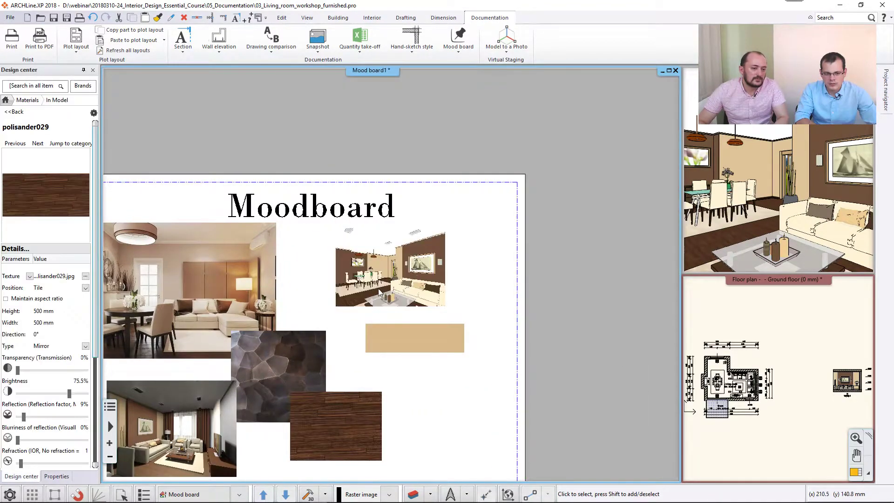
middle_drag(361, 333, 420, 297)
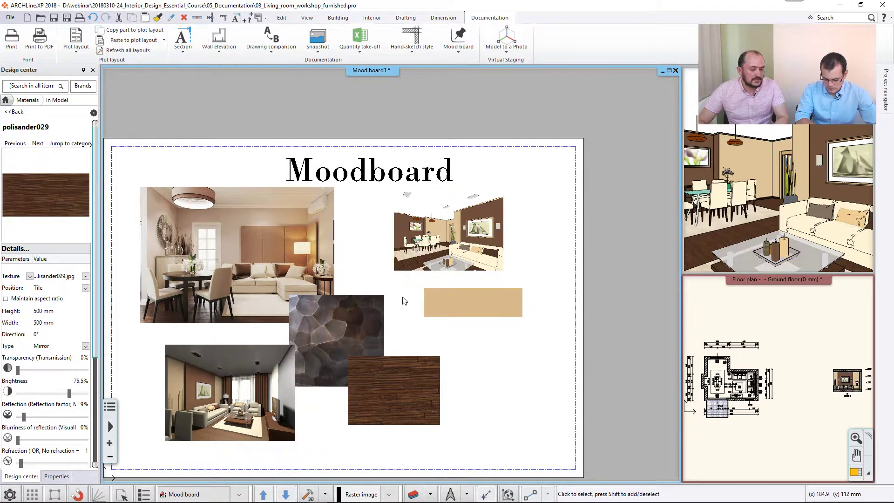
scroll(459, 284, up, 1)
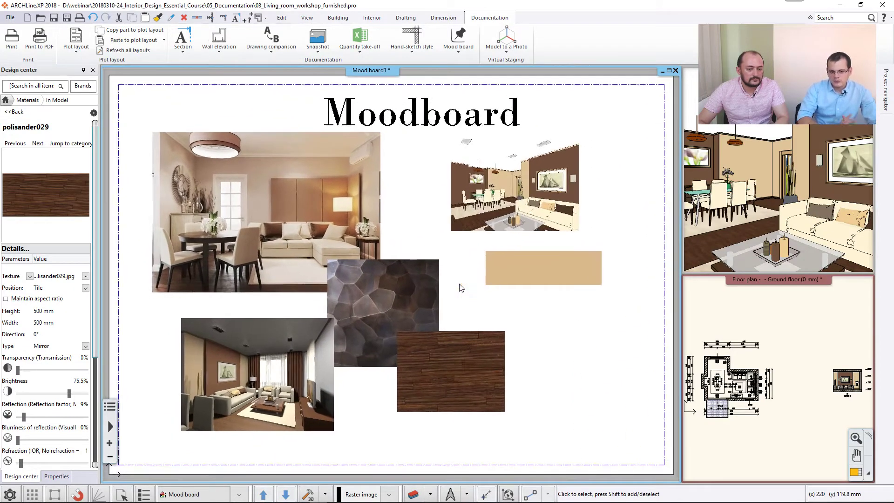
- Bring the floor plan back into the main window and show the living room at a larger scale
click(808, 431)
click(856, 472)
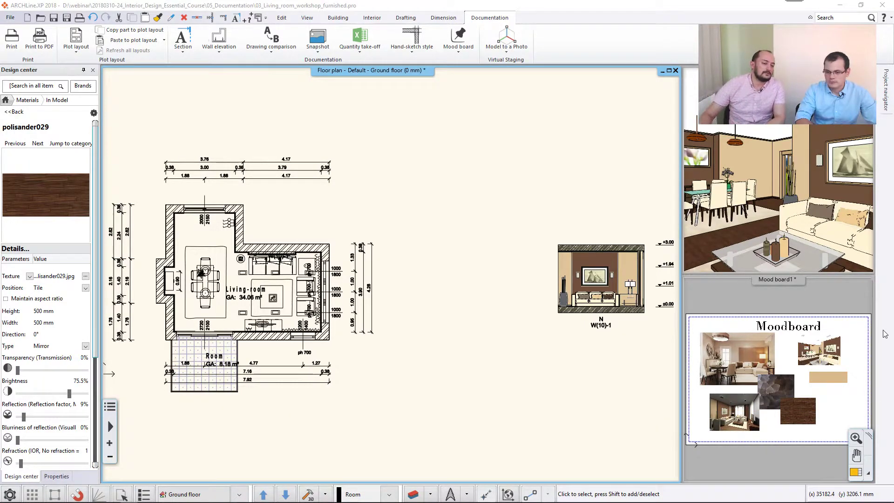
middle_drag(509, 289, 546, 253)
scroll(413, 309, up, 4)
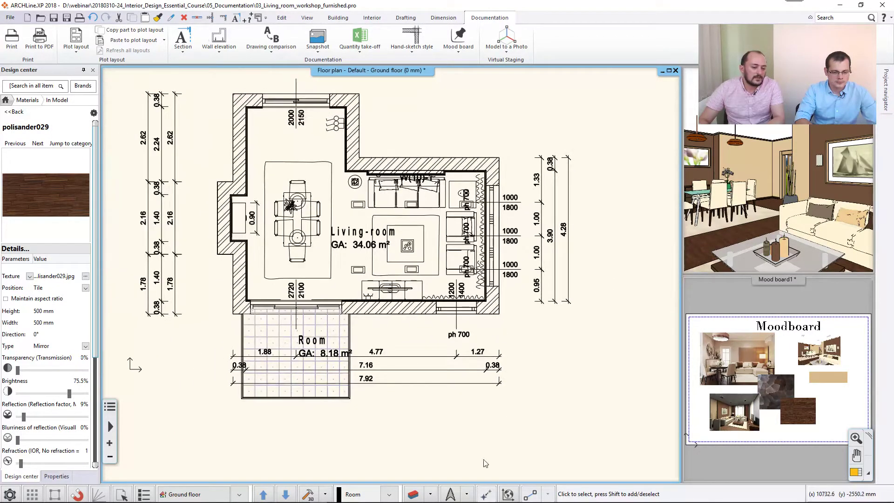
- Open the Layer Manager and compare the list of all layers with the list of used layers
click(430, 494)
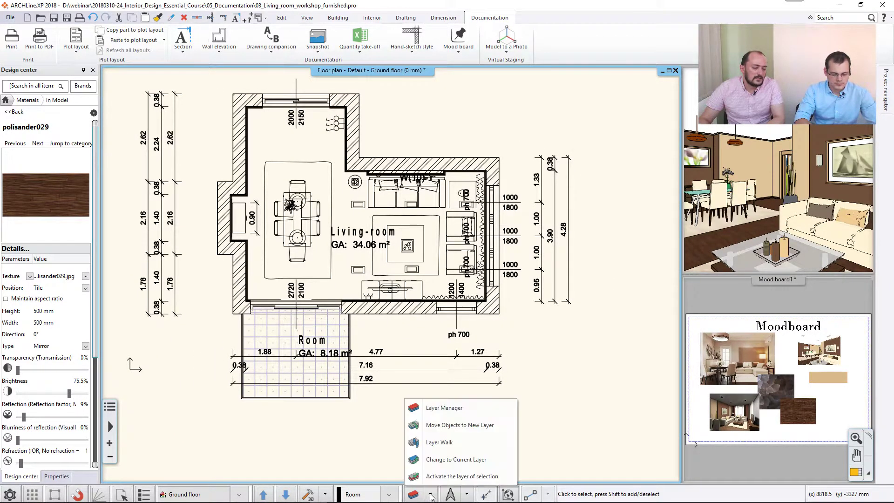
click(437, 408)
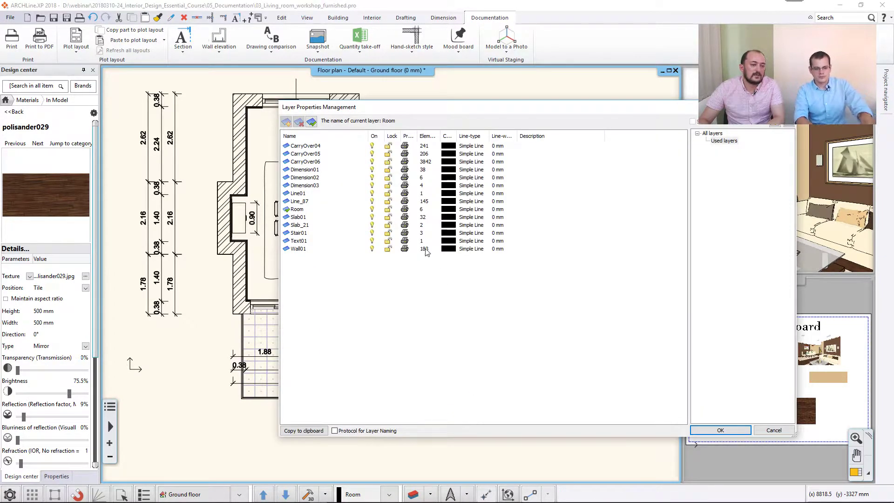
click(713, 134)
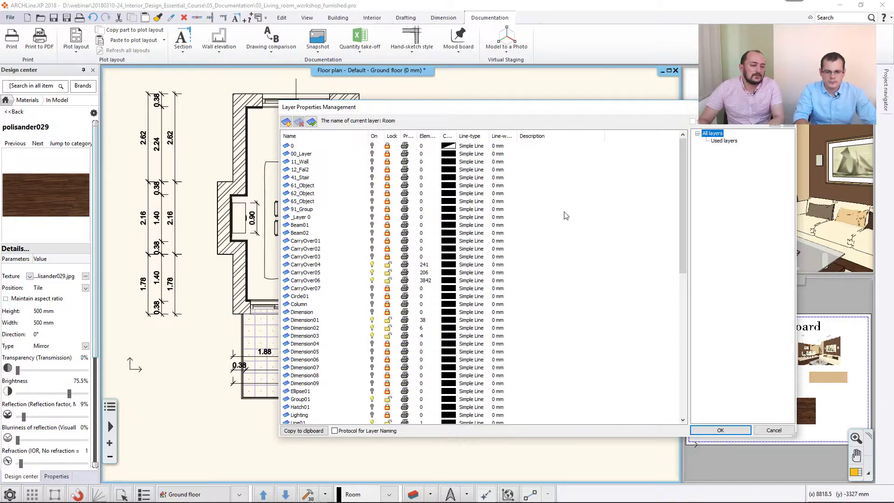
click(723, 142)
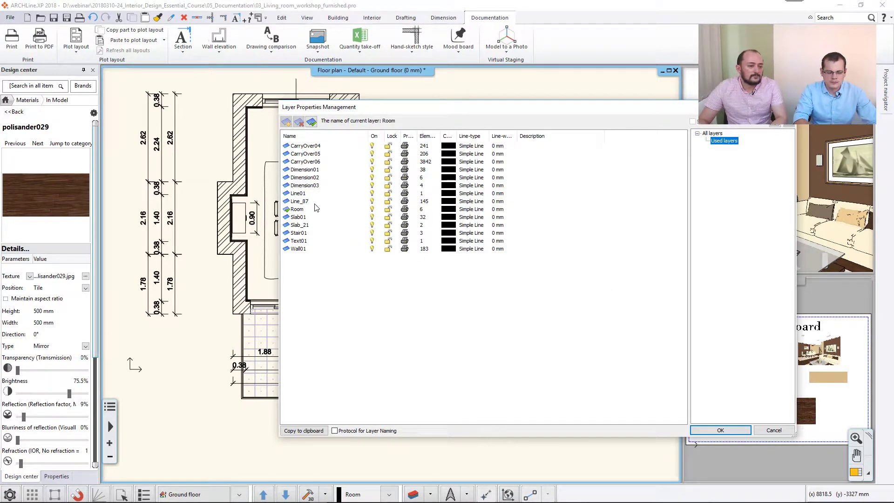
- Go through the used layers from CarryOver04 to Line01 in the Layer Manager, and close it
click(311, 178)
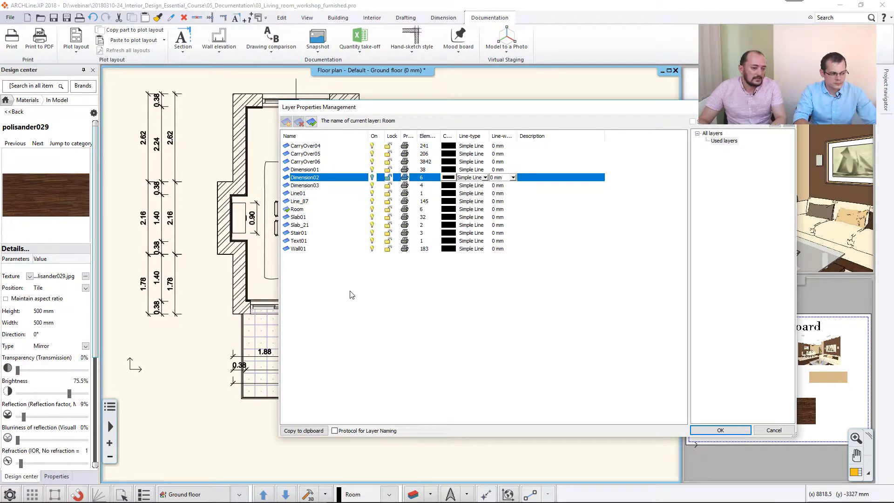
click(306, 146)
click(307, 154)
click(310, 162)
click(311, 170)
click(314, 178)
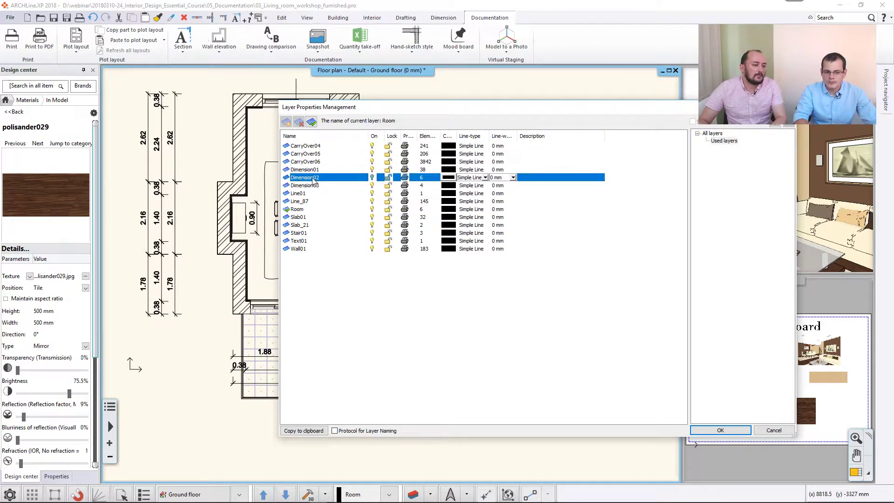
click(316, 186)
click(303, 194)
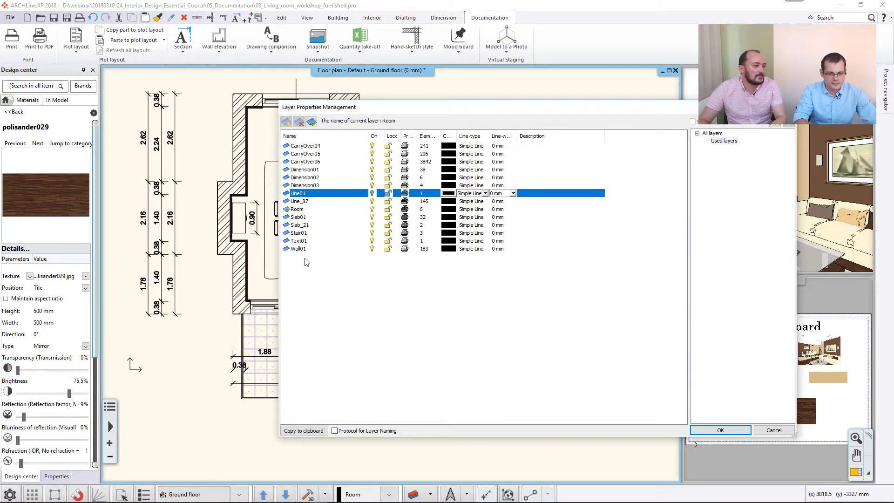
click(703, 429)
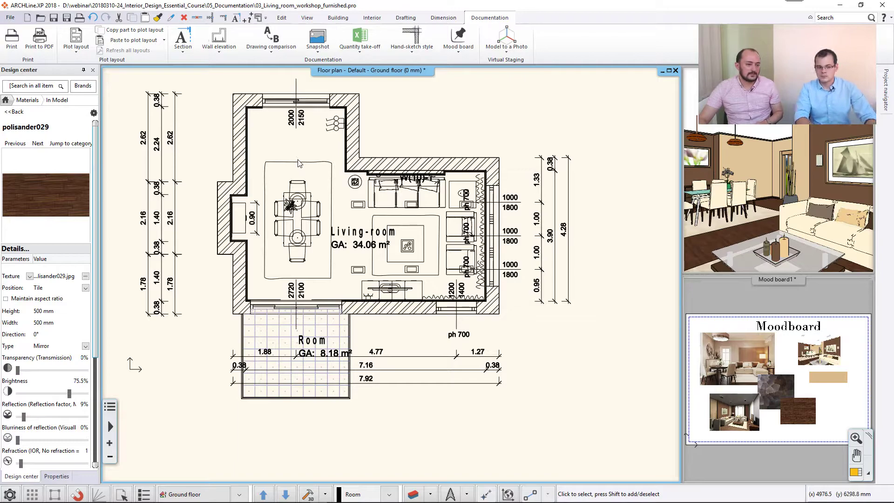
- Check which layers the dining area rug, the electric accessory on the wall and the floor slab are assigned to
click(330, 215)
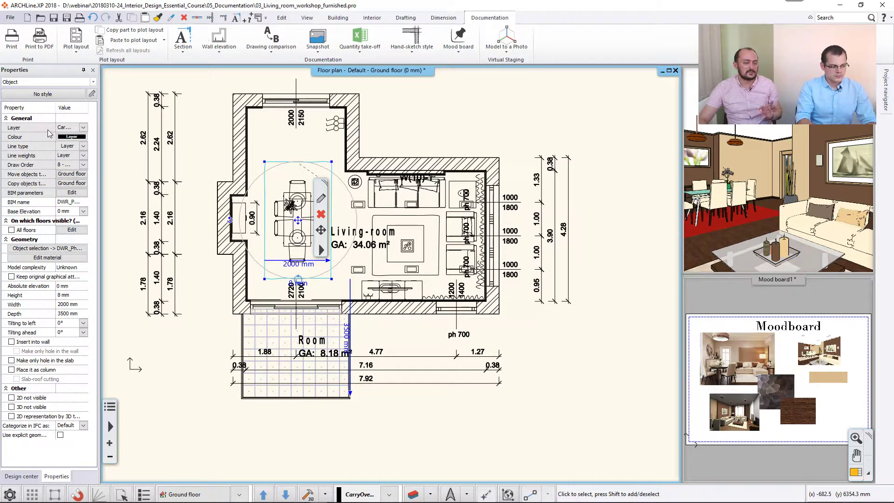
click(83, 128)
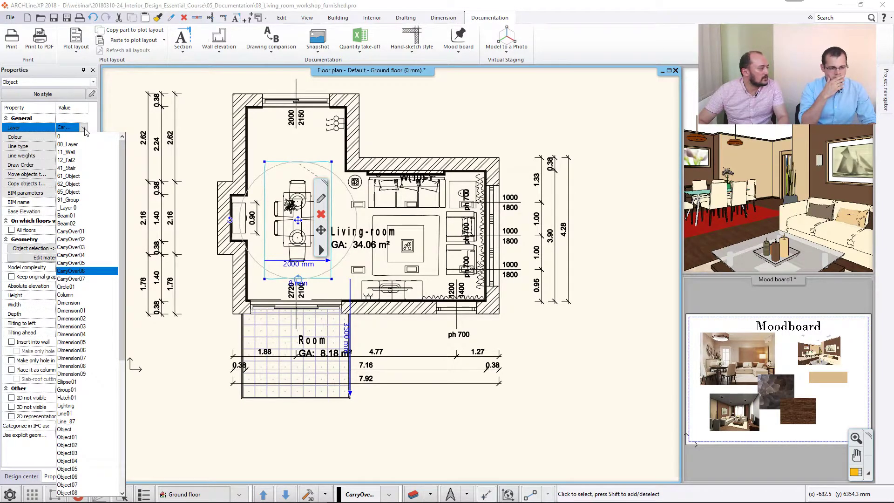
click(327, 136)
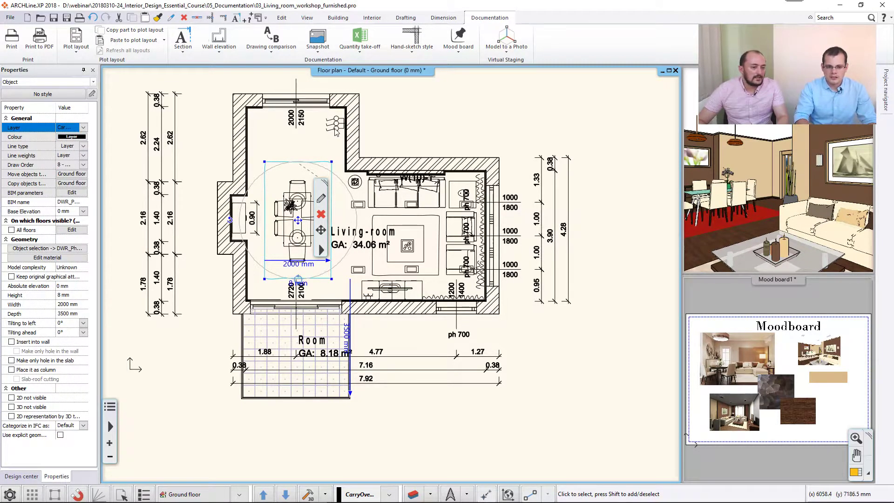
click(335, 130)
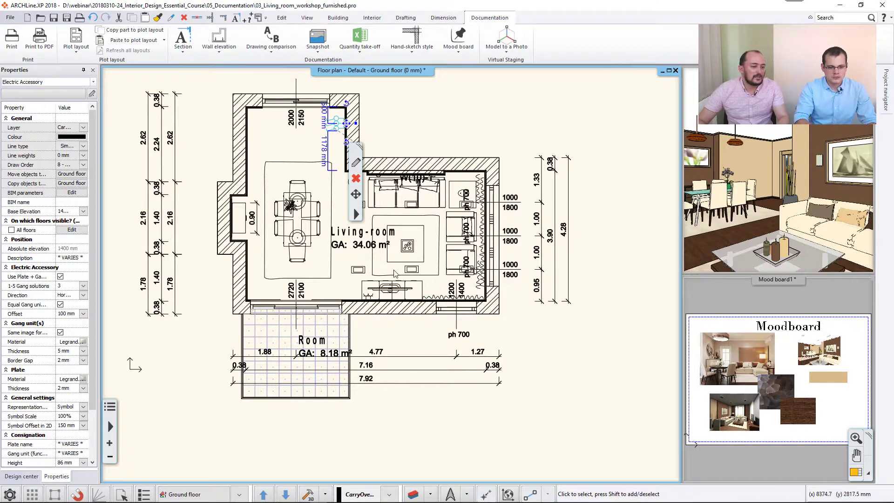
click(396, 163)
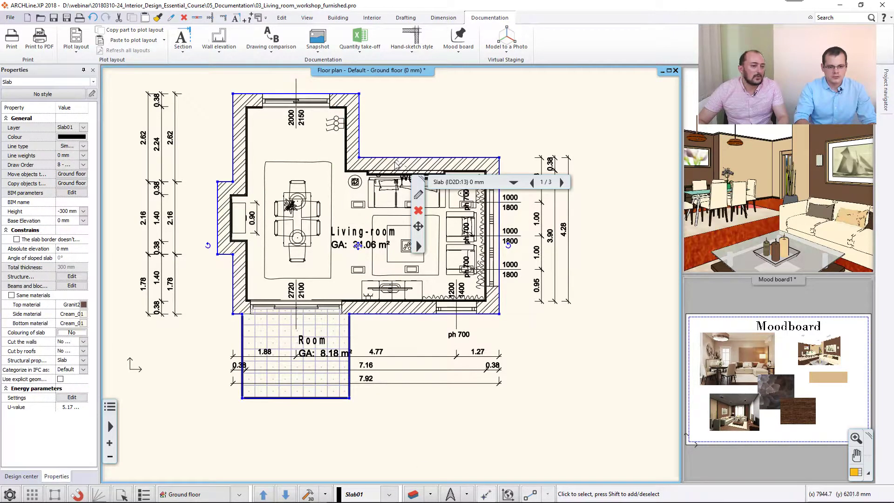
click(206, 161)
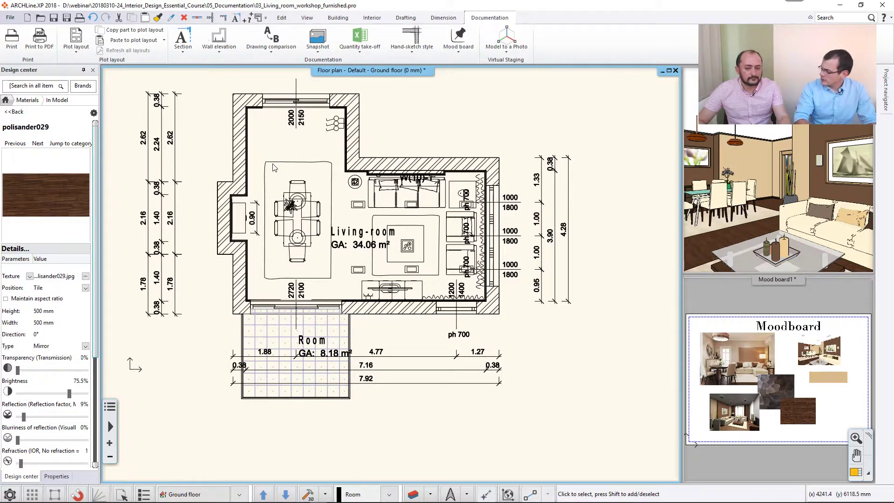
- Select the dining area rug again and view the layers it could be assigned to, leaving its layer as it is
click(275, 167)
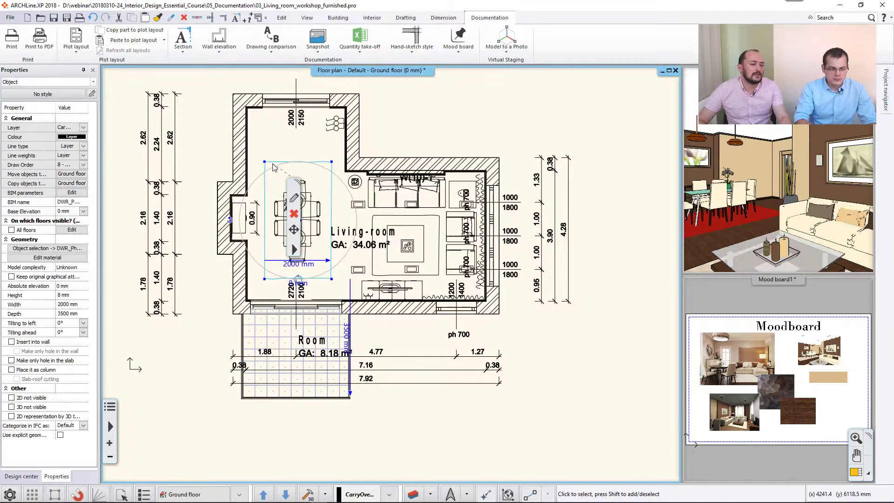
click(84, 128)
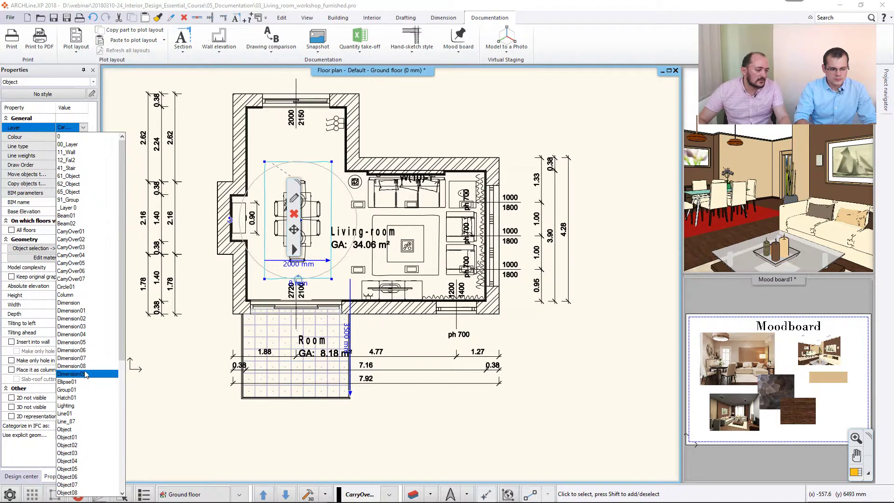
click(433, 125)
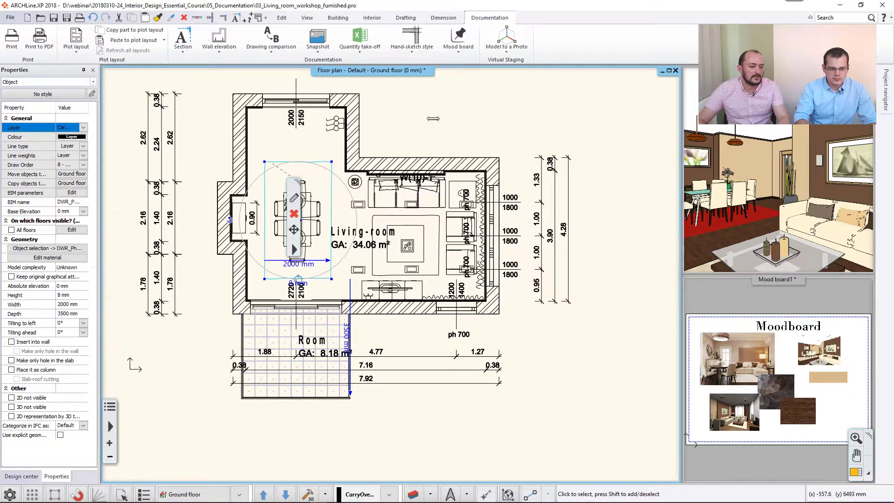
click(431, 129)
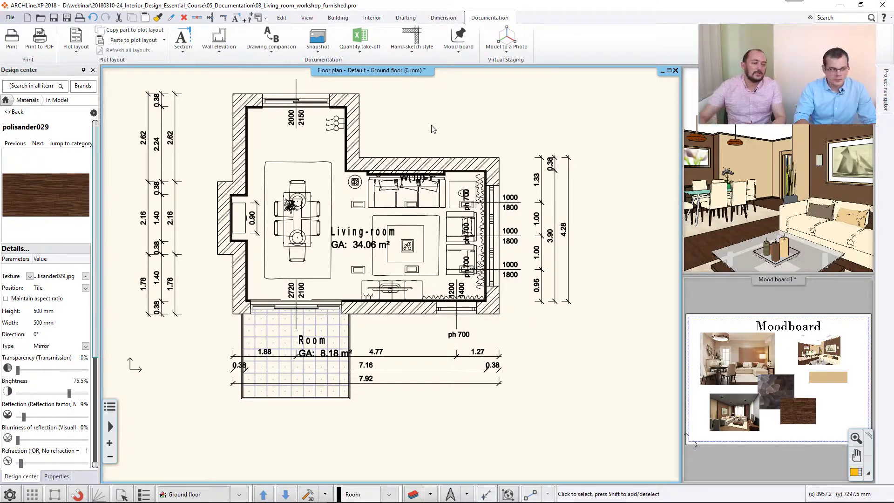
- Start Layer Walk on the floor plan and isolate the Wall01 layer
middle_drag(425, 146, 442, 159)
middle_drag(428, 332, 451, 358)
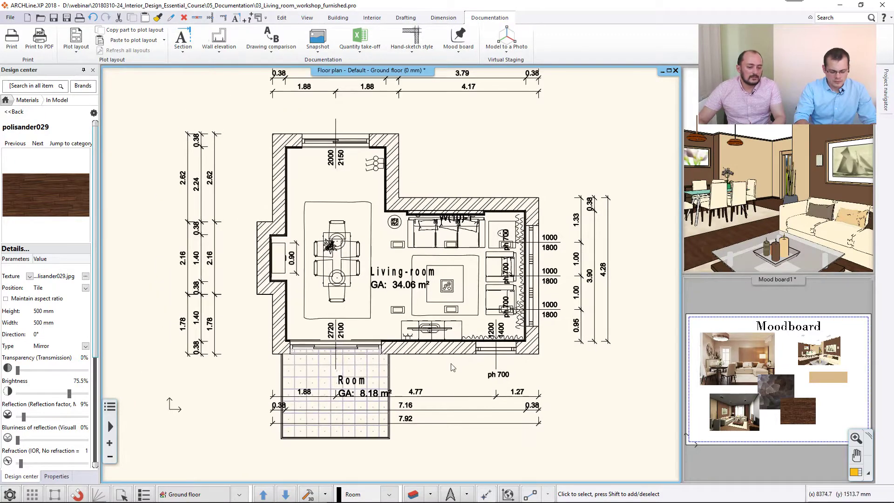
click(429, 495)
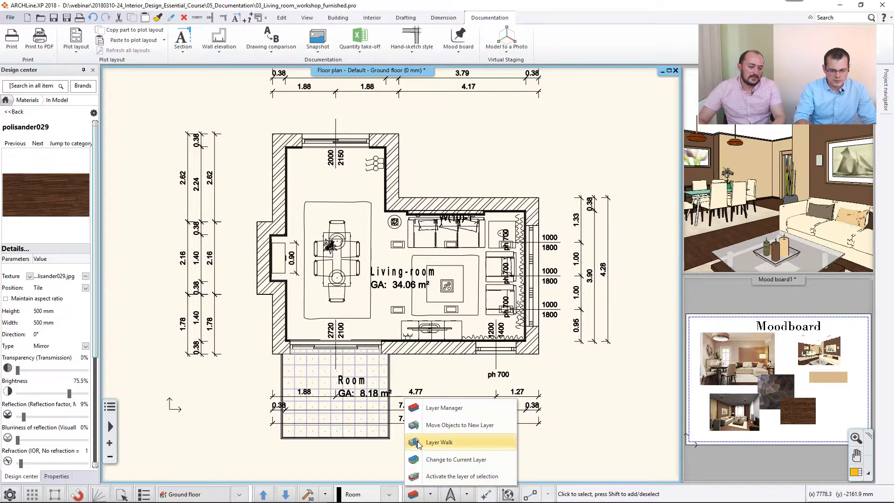
click(457, 443)
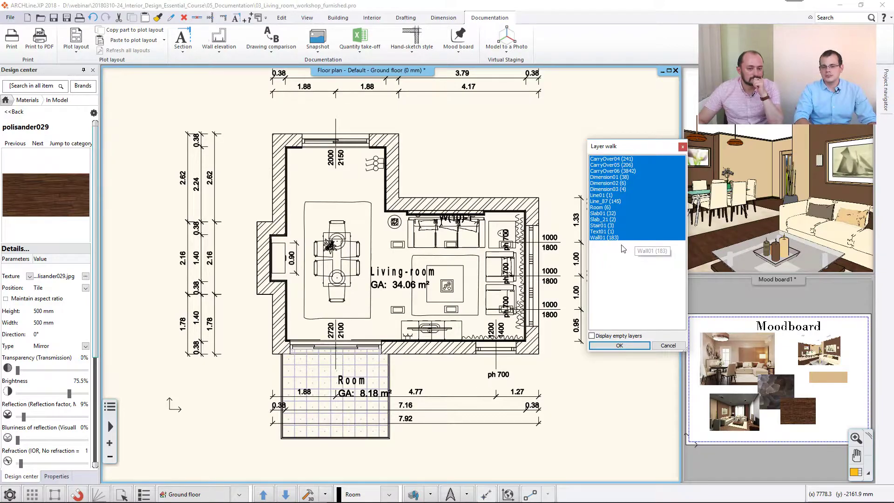
click(608, 237)
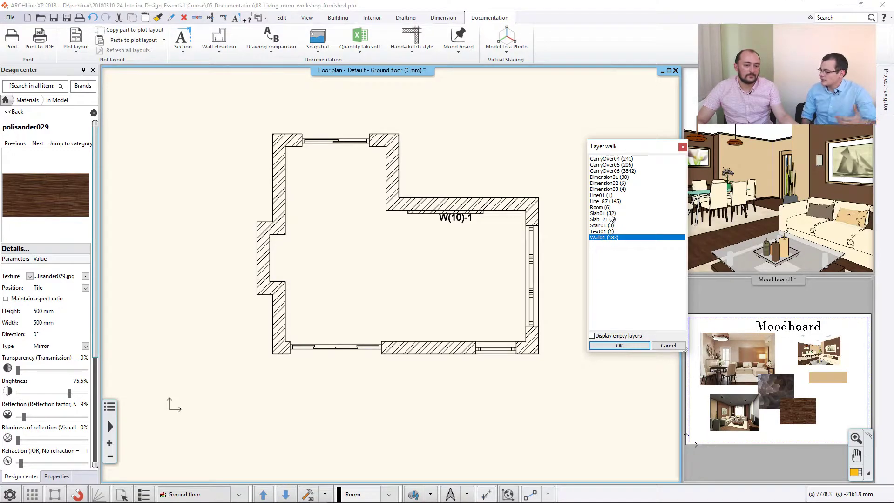
- Add the Stair01, CarryOver05, CarryOver06 and CarryOver04 layers to the isolated Wall01 layer in Layer Walk
ctrl+click(610, 226)
ctrl+click(610, 226)
ctrl+click(610, 226)
ctrl+click(607, 232)
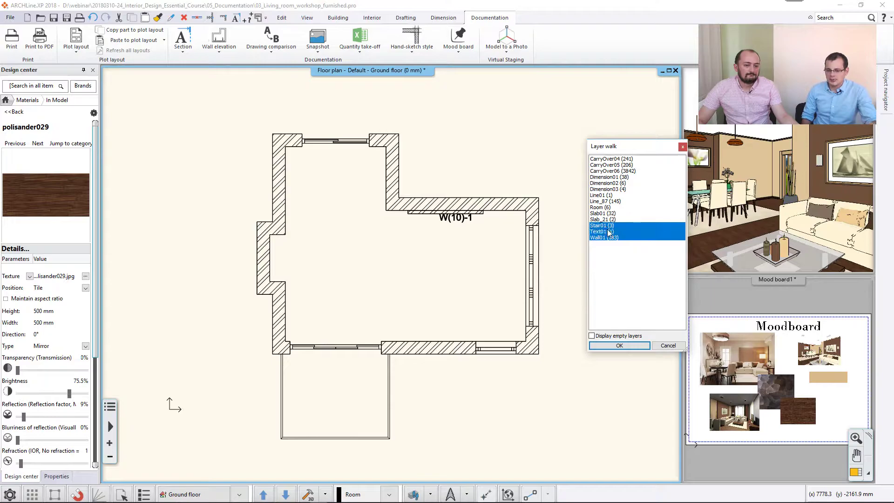
ctrl+click(608, 232)
ctrl+click(610, 166)
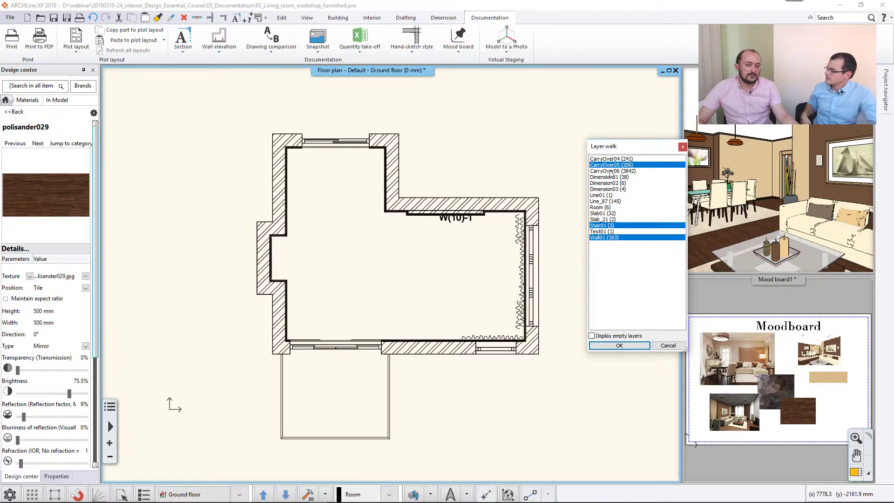
ctrl+click(611, 171)
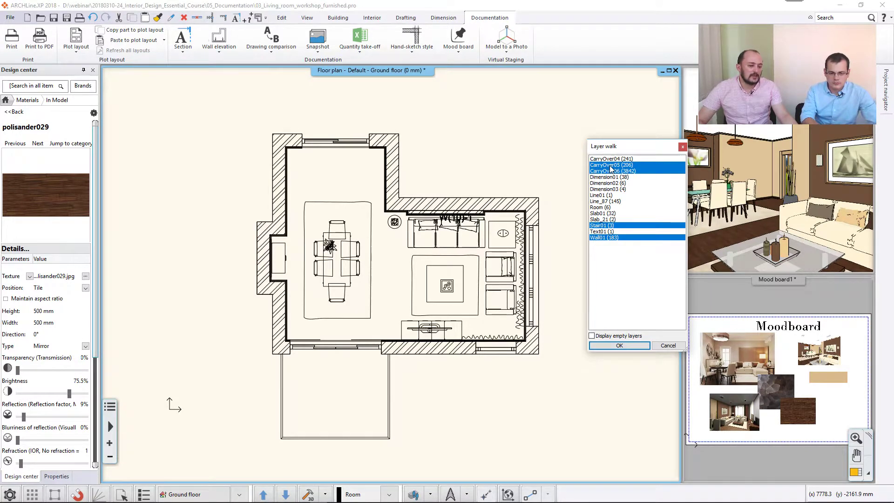
ctrl+click(607, 160)
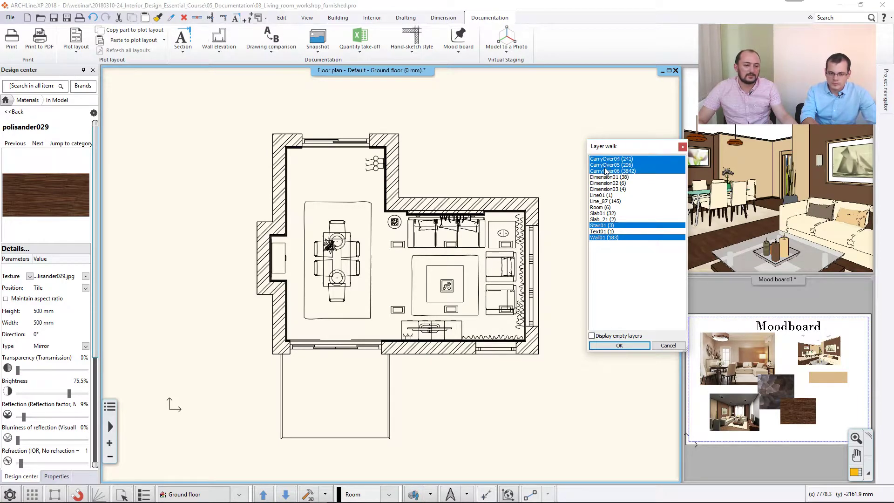
- Hide CarryOver05 and CarryOver06 in Layer Walk, then select every listed layer and cancel the walk
ctrl+click(606, 171)
ctrl+click(607, 165)
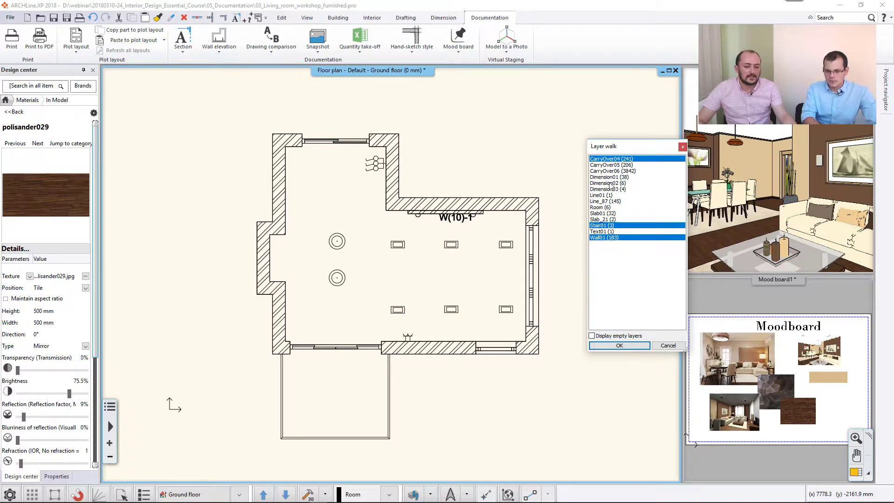
drag(607, 159, 605, 238)
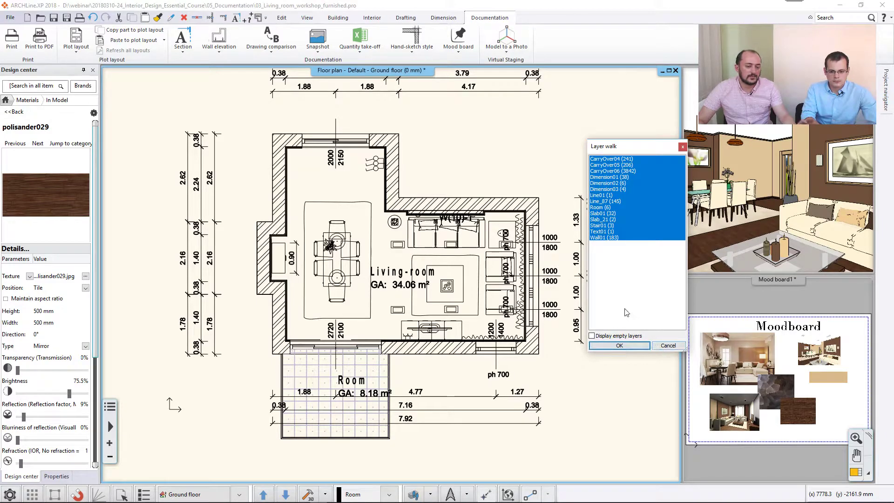
click(655, 346)
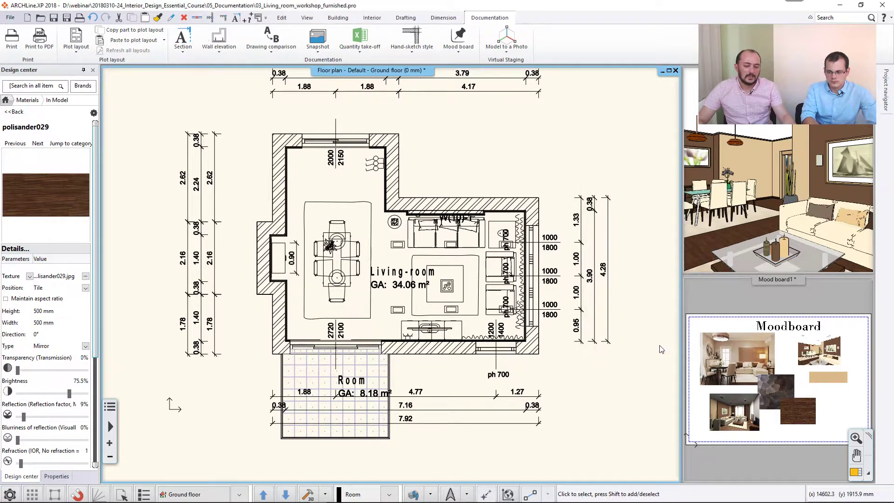
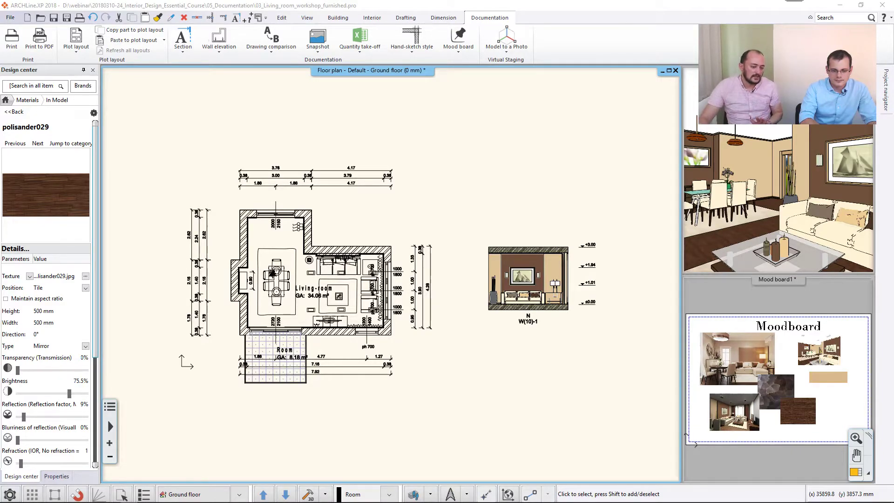
- Reopen Layer Walk briefly and cancel it, then review the used layers in the Layer Manager and close it
click(416, 494)
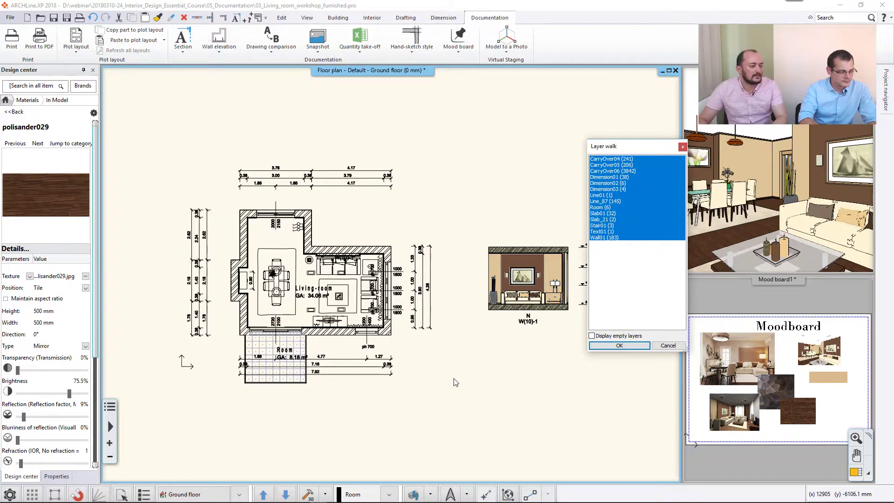
click(678, 348)
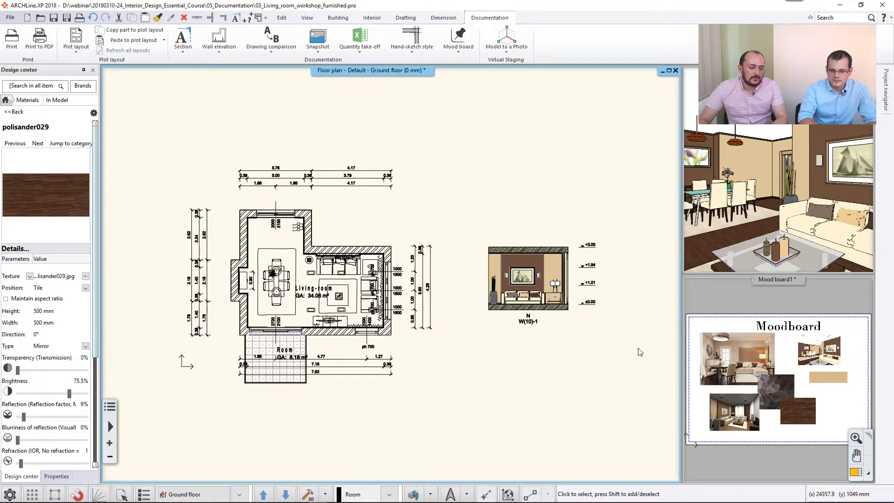
click(432, 495)
click(443, 410)
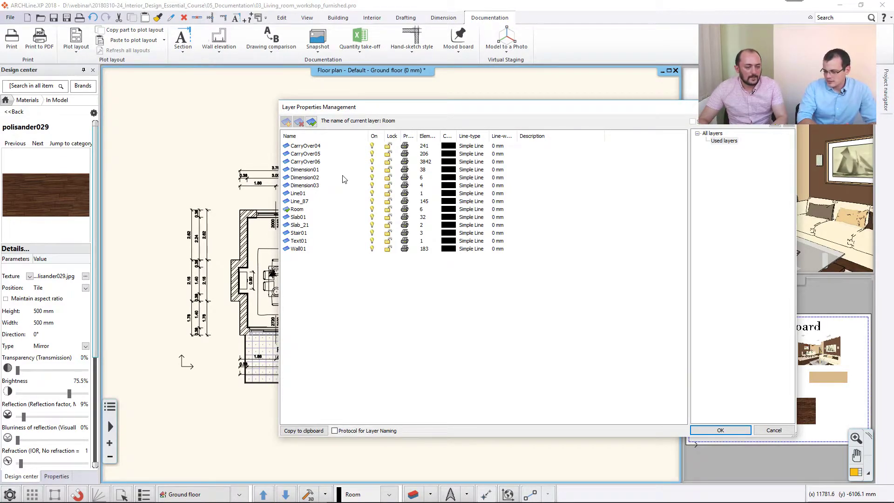
drag(369, 107, 373, 217)
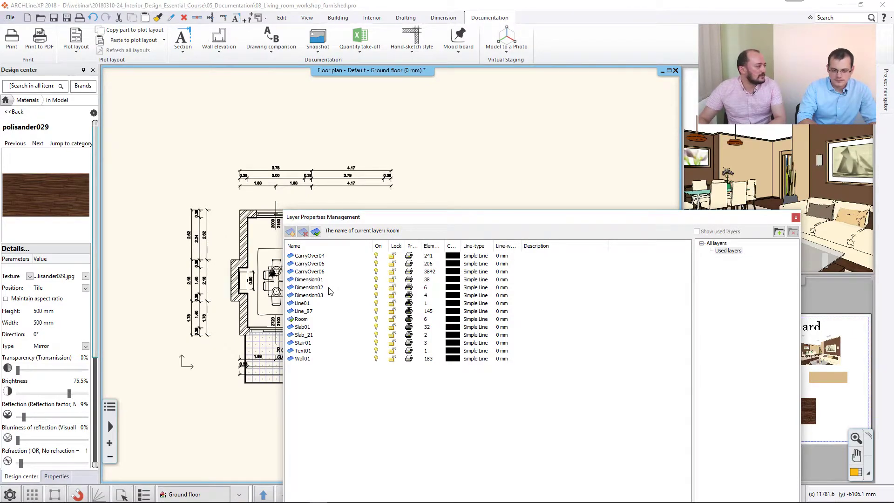
drag(619, 217, 547, 128)
click(724, 129)
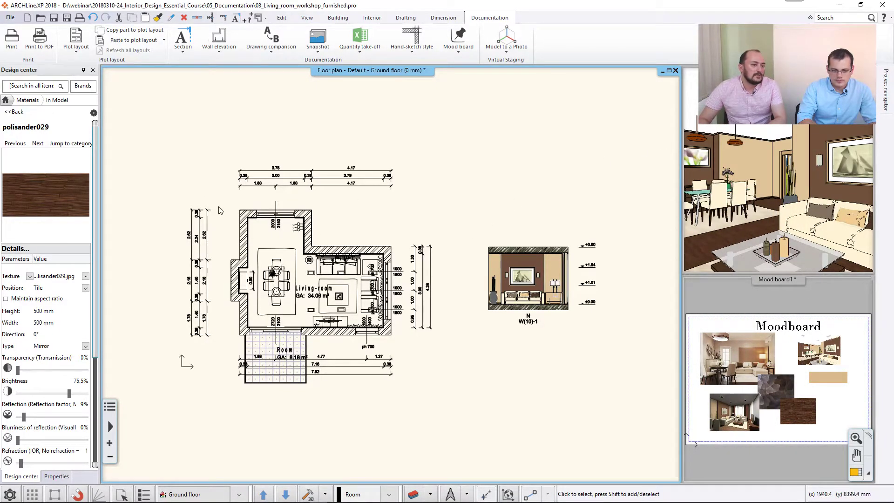
- Try a PDF print setup of the floor plan, fitting the drawing onto the sheet and switching to Landscape, and cancel without printing
middle_drag(223, 219, 267, 222)
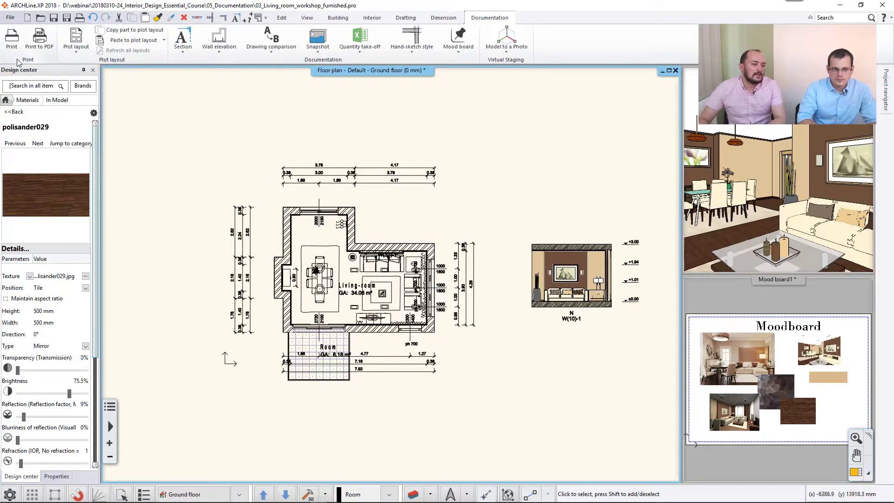
click(48, 44)
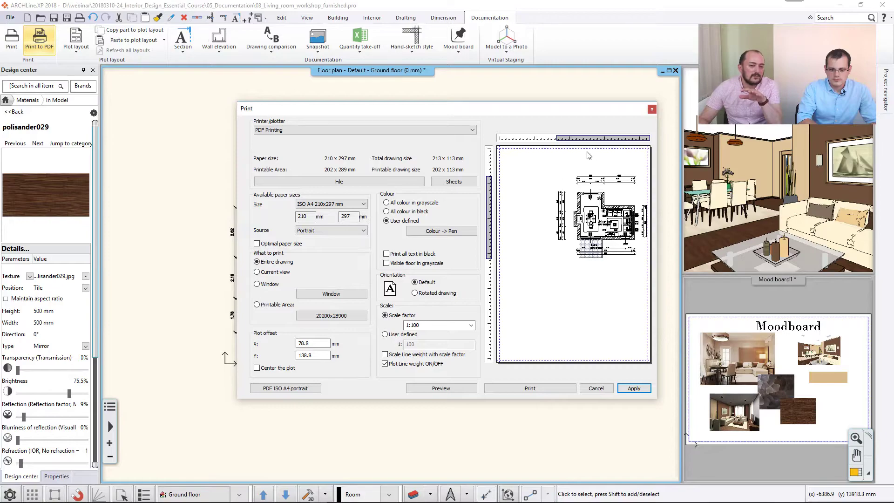
drag(592, 138, 538, 138)
drag(489, 201, 489, 215)
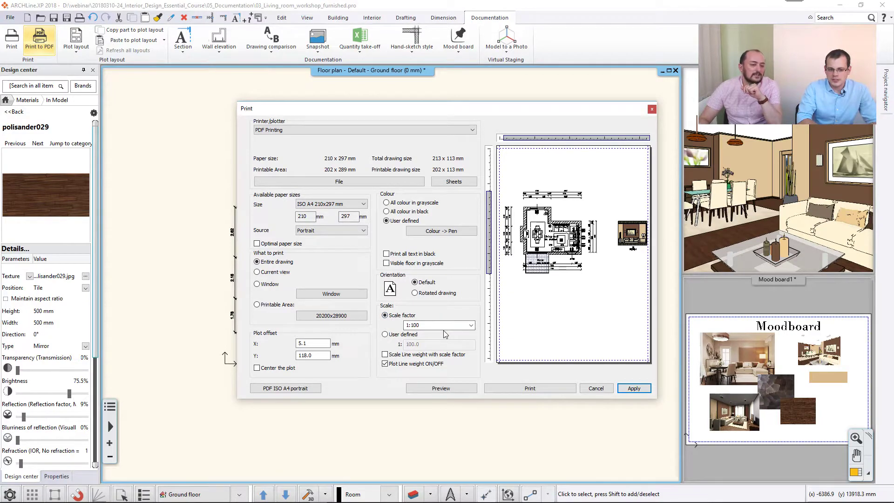
click(314, 232)
click(317, 245)
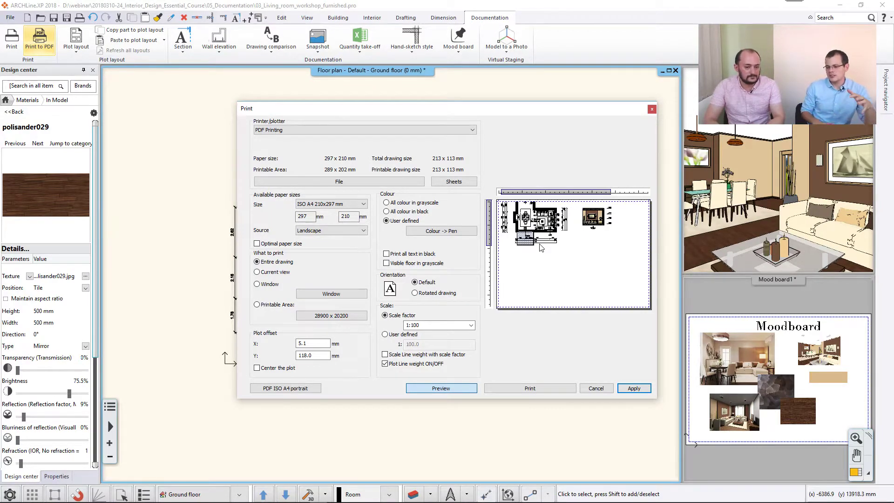
click(610, 388)
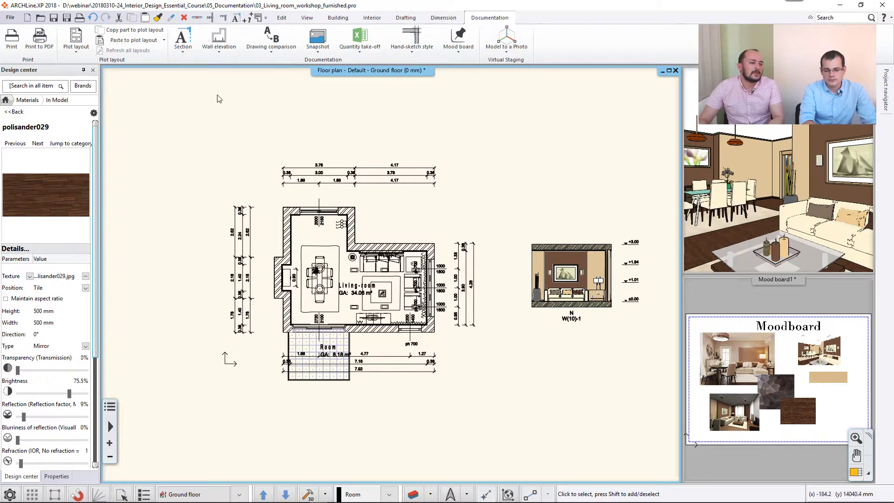
- Prepare a plot layout on a landscape ISO A4 210x297 mm sheet with the English1_horizontal plot stamp
click(83, 50)
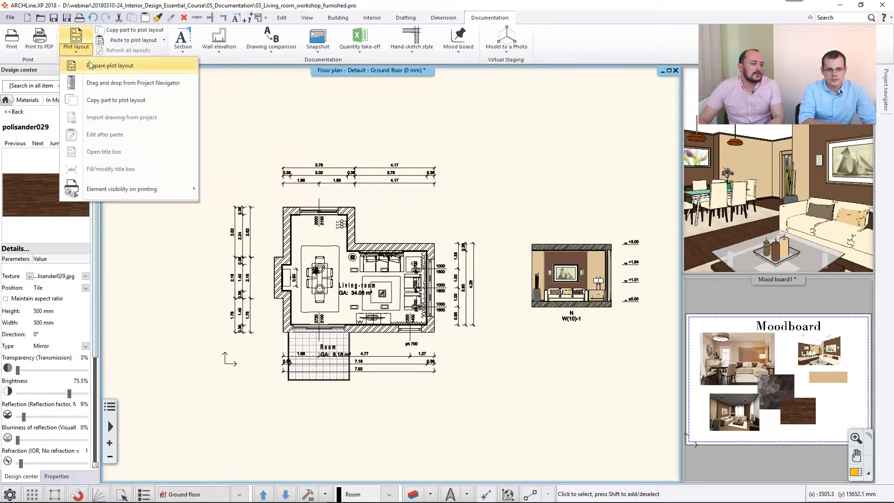
click(109, 67)
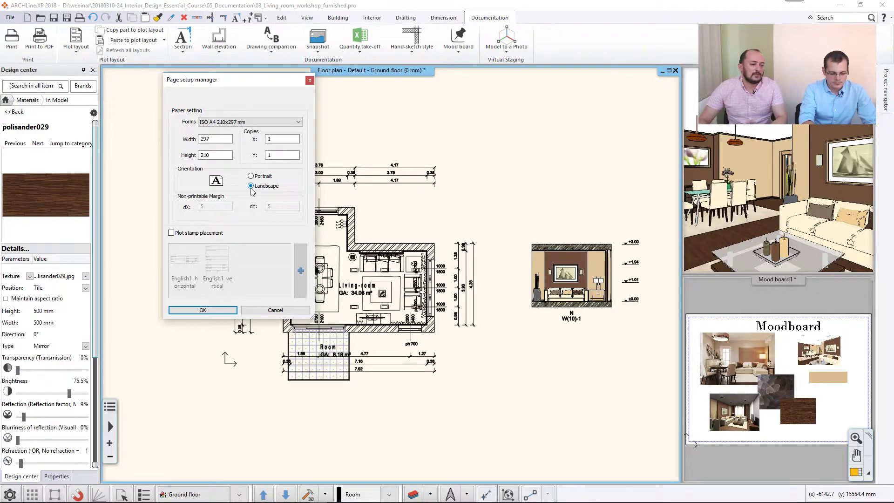
click(171, 233)
click(189, 250)
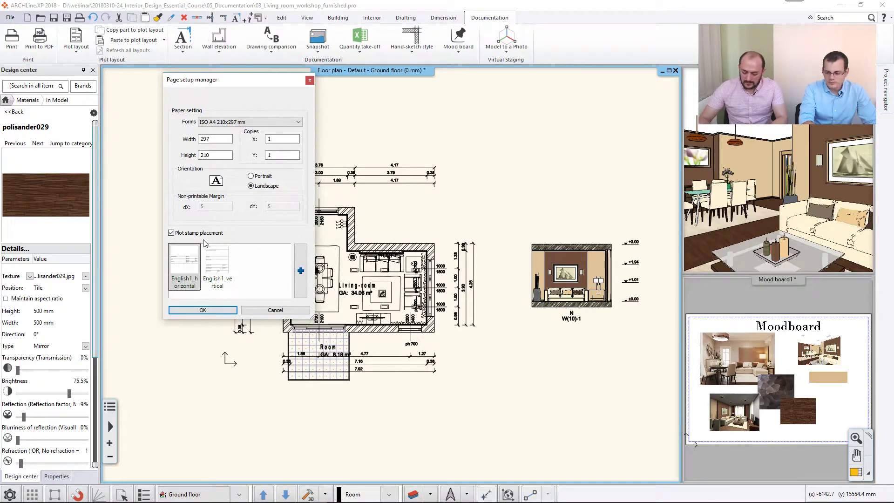
click(195, 272)
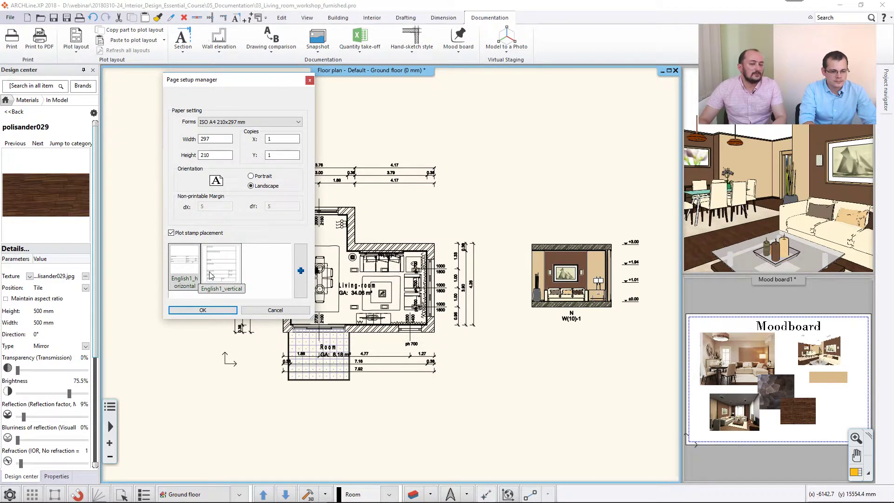
click(208, 310)
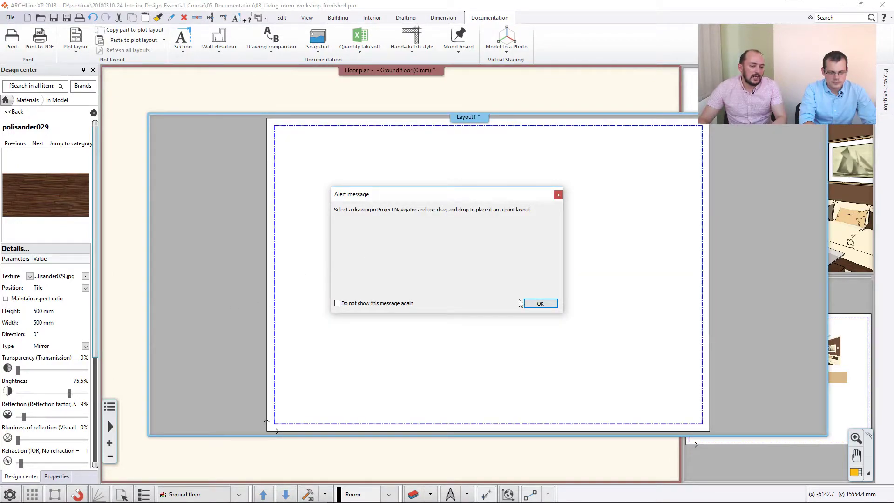
- Update the plot stamp's values from the project parameters and accept the stamp on the layout
click(536, 305)
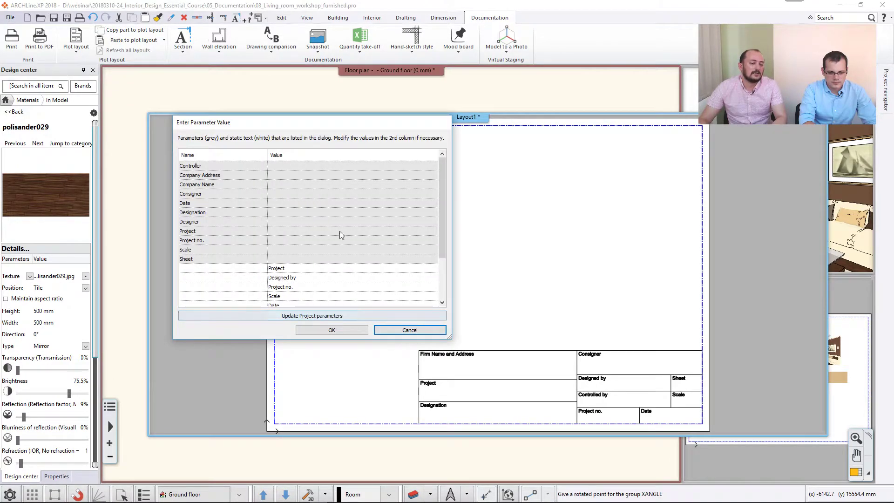
click(300, 317)
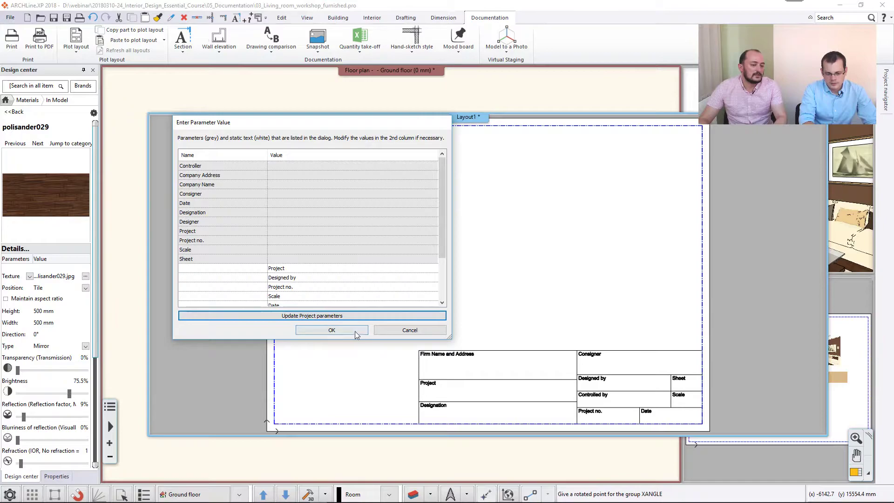
click(332, 329)
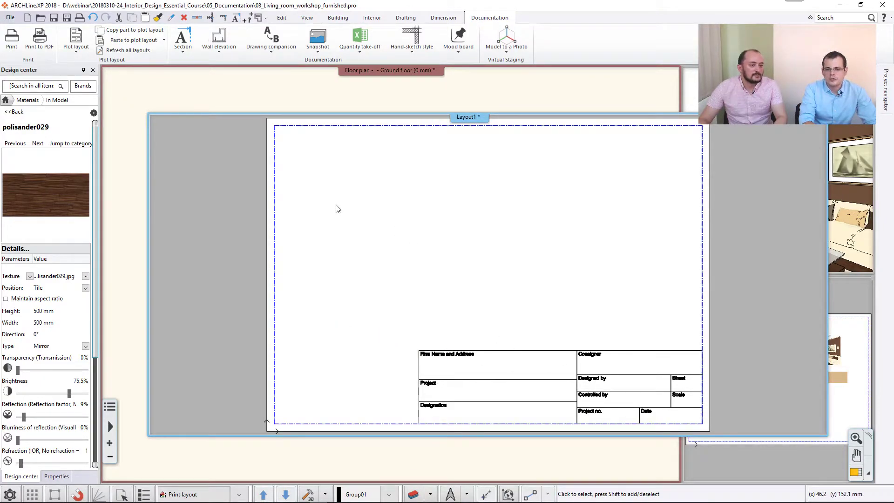
- Examine the project parameters that feed the title block, accept them without entering values, and return to the plot layout
scroll(349, 222, down, 3)
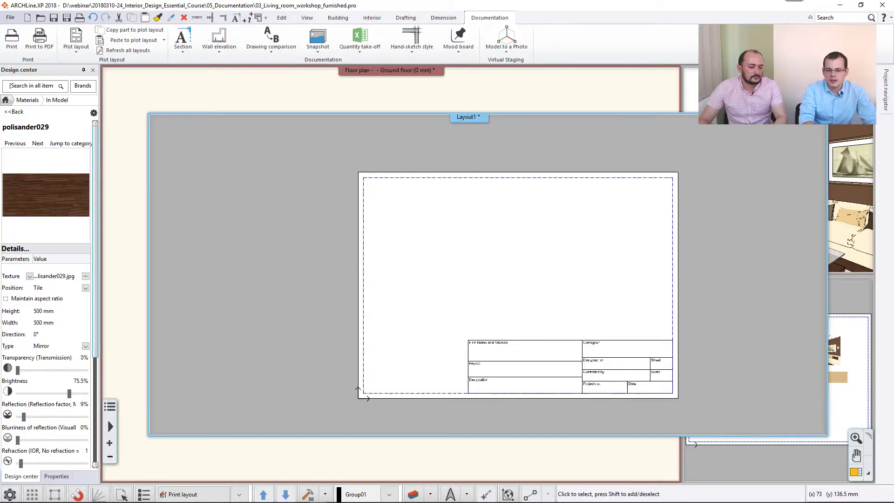
click(10, 18)
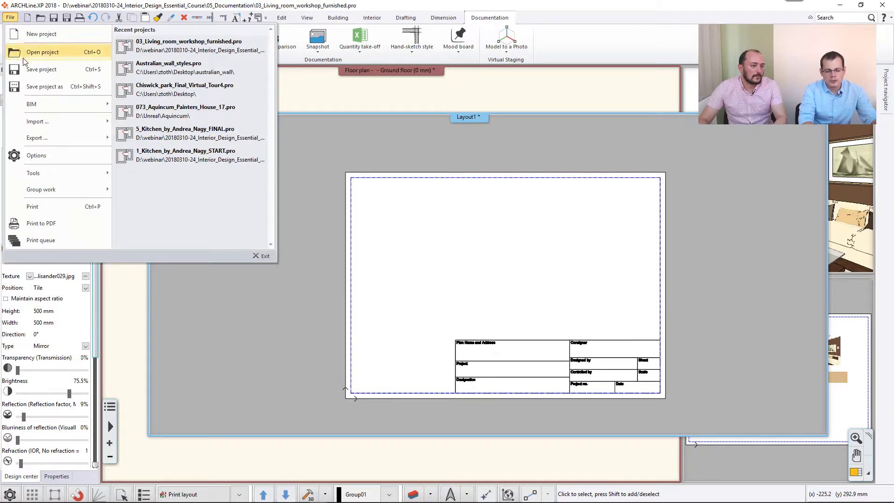
mouse_move(34, 104)
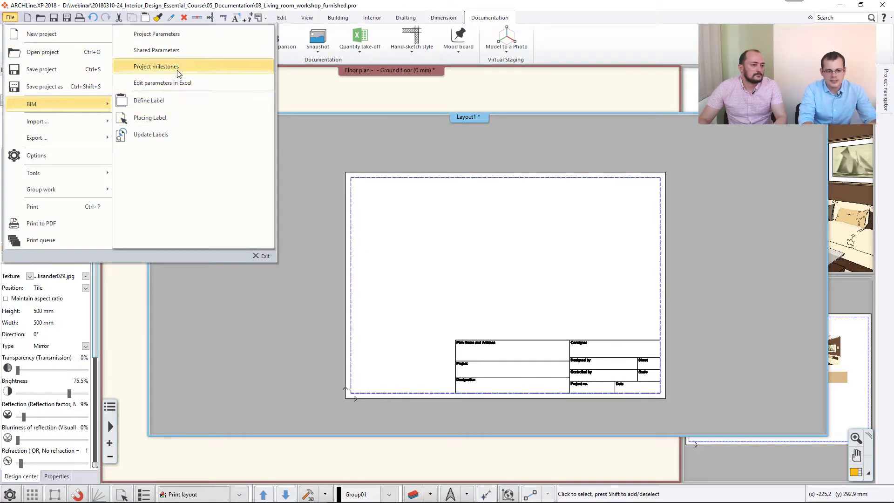
click(176, 41)
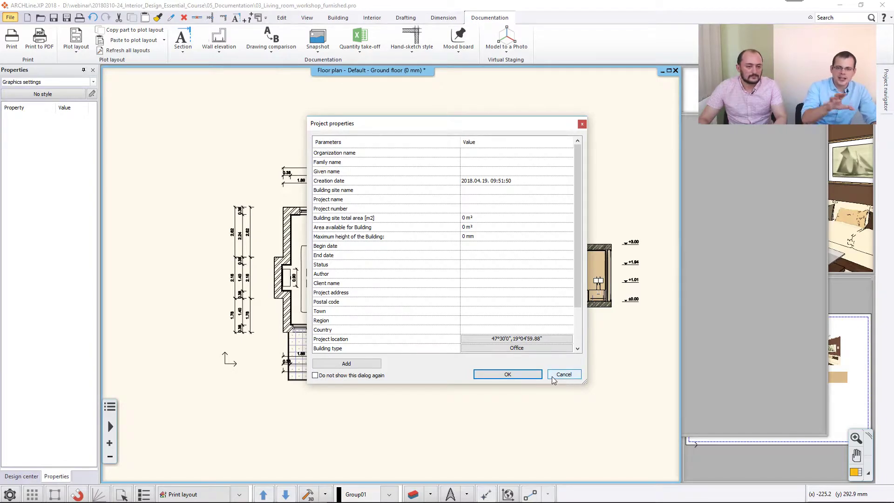
click(509, 375)
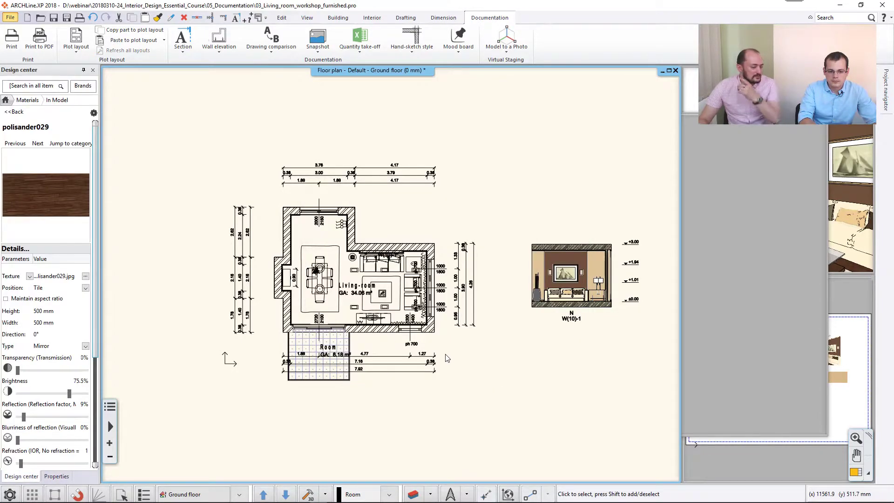
click(775, 258)
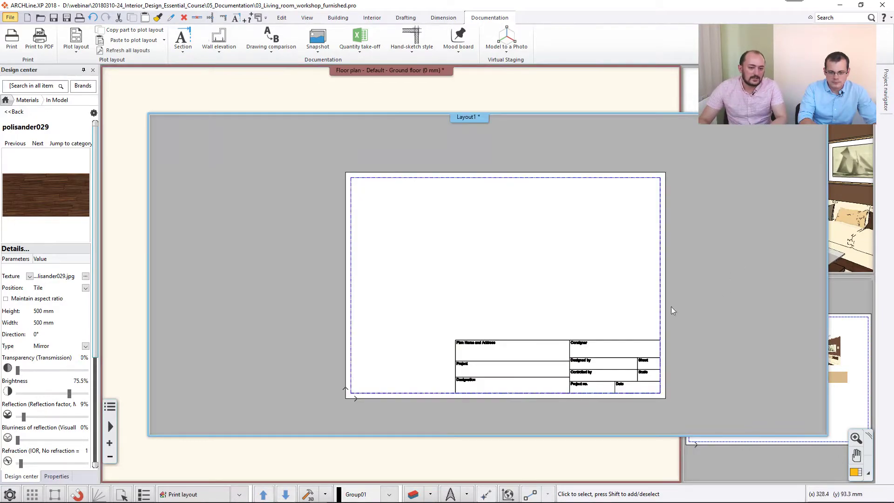
- Delete the title block from the plot layout
click(480, 341)
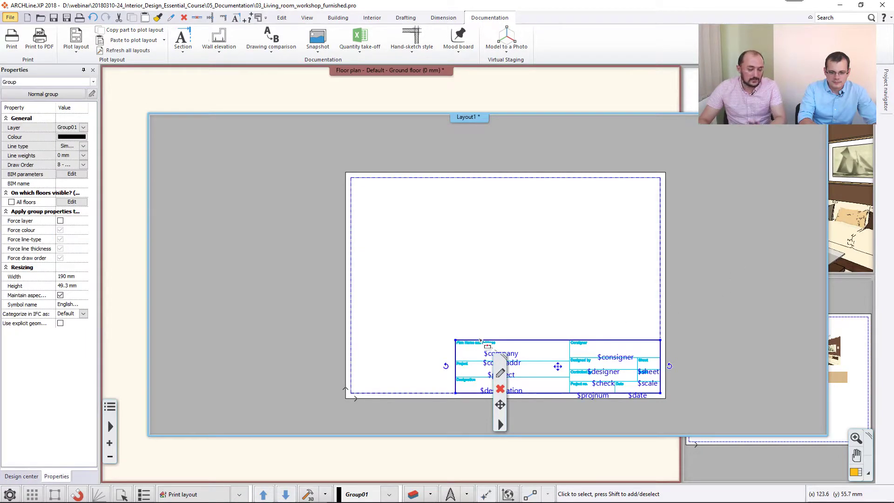
key(Delete)
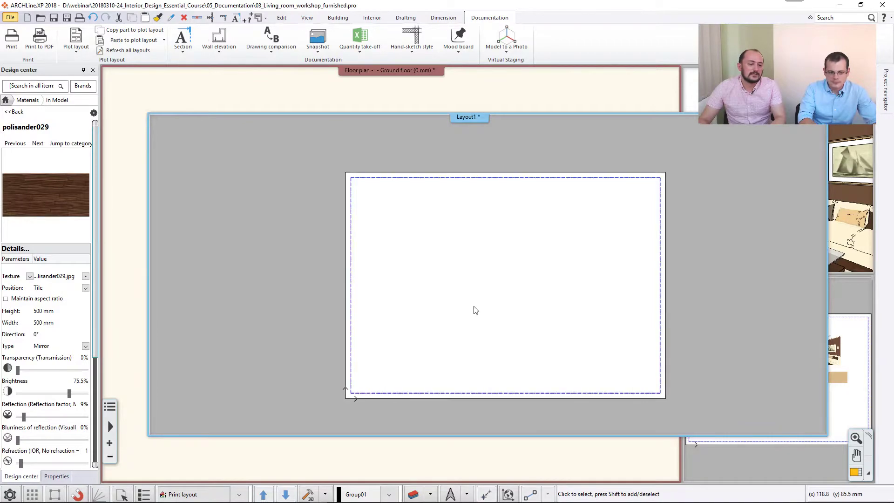
scroll(488, 305, up, 1)
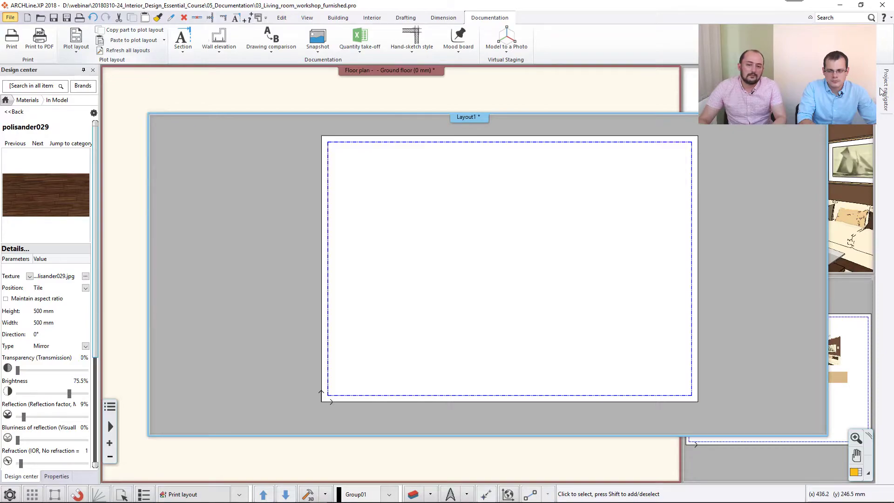
- Place the Ground floor plan on Layout1 at 1:100 scale, left of the sheet's centre
mouse_move(884, 92)
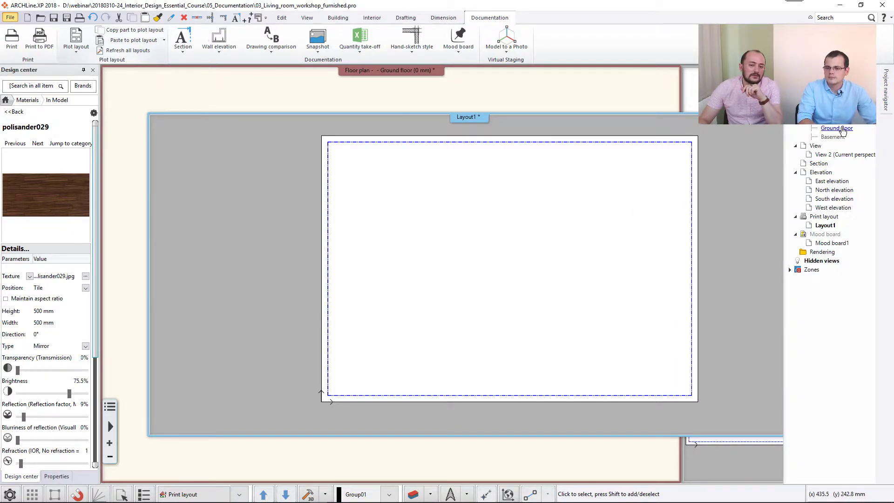
drag(843, 130, 474, 239)
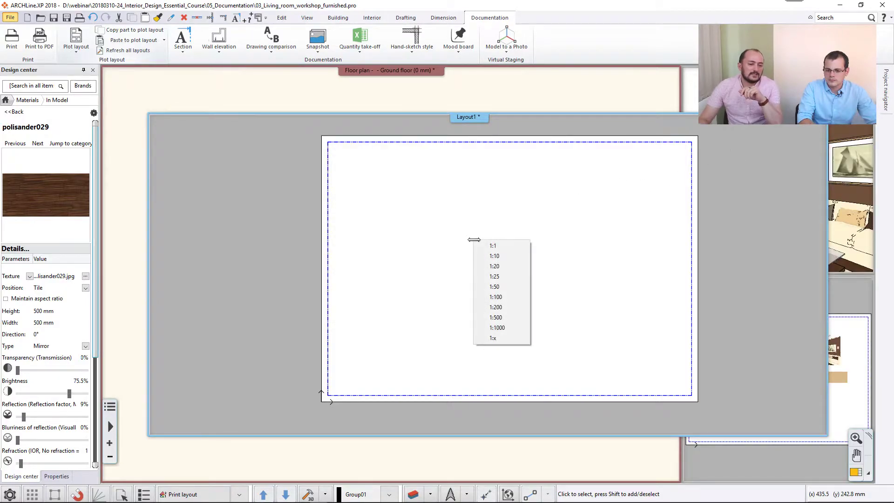
click(495, 297)
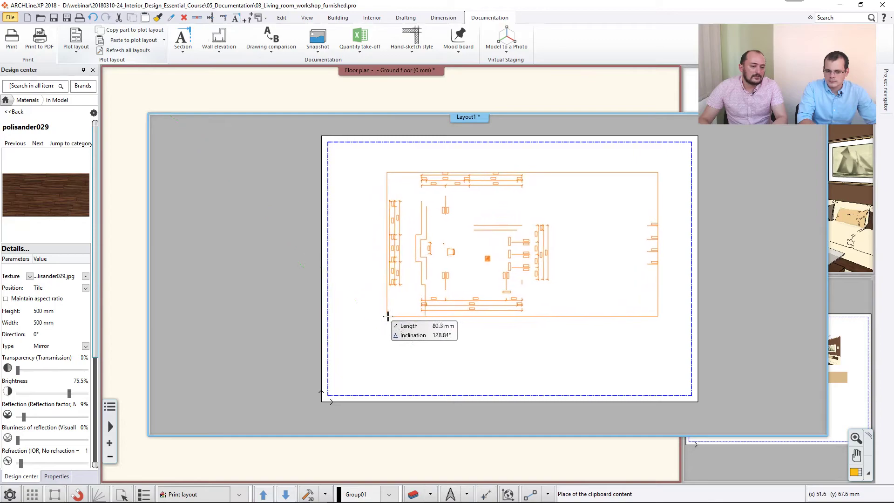
click(383, 323)
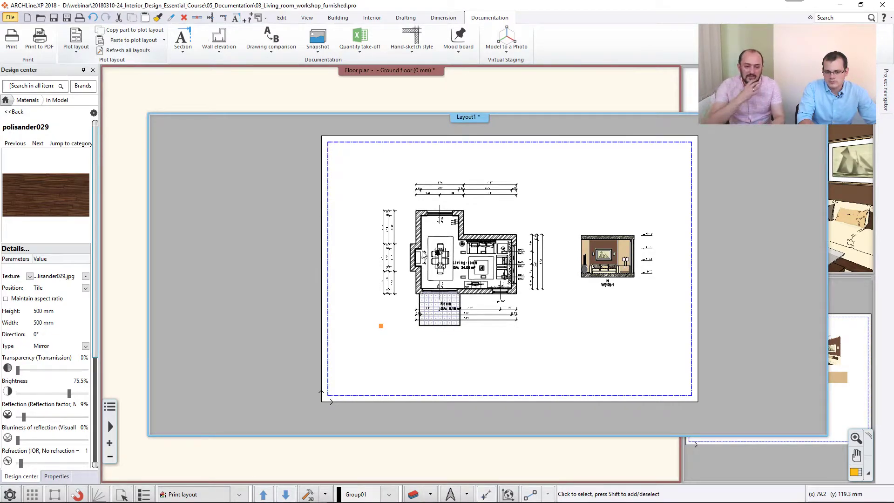
- Crop the placed plan's frame by offsetting its right edge inward to exclude the wall elevation and its upper edge towards the dimensions
click(500, 241)
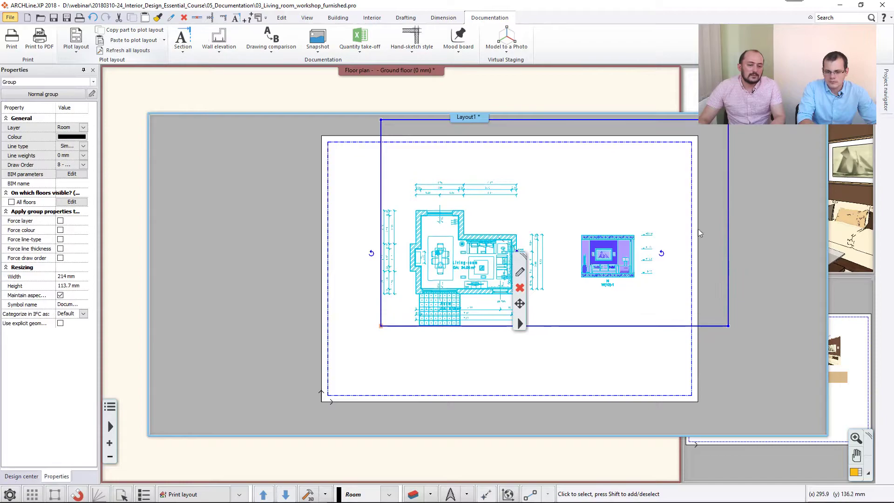
click(730, 232)
click(741, 236)
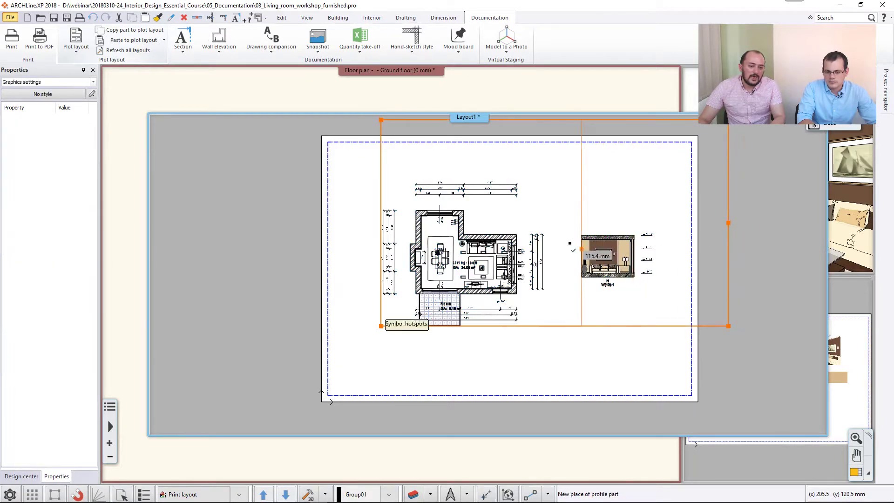
click(567, 252)
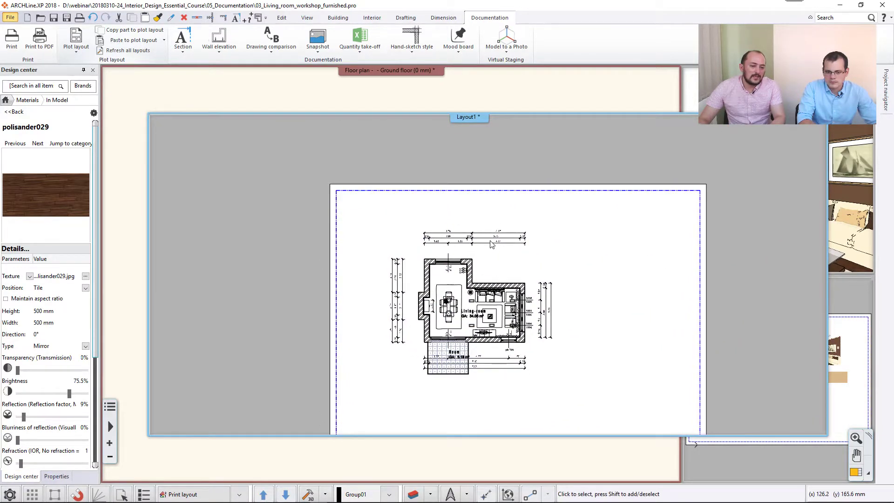
click(492, 244)
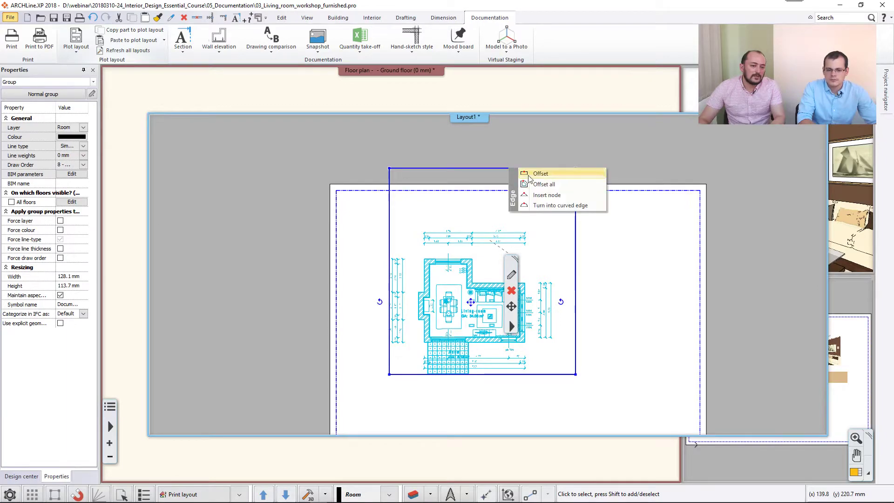
click(529, 178)
click(503, 218)
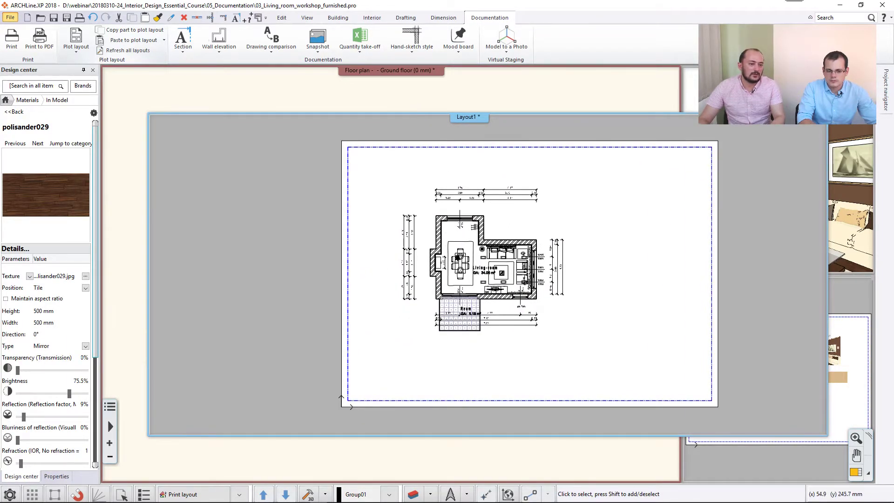
- Copy the rectangular area around the wall elevation on the Ground floor plan for use in the plot layout
click(415, 103)
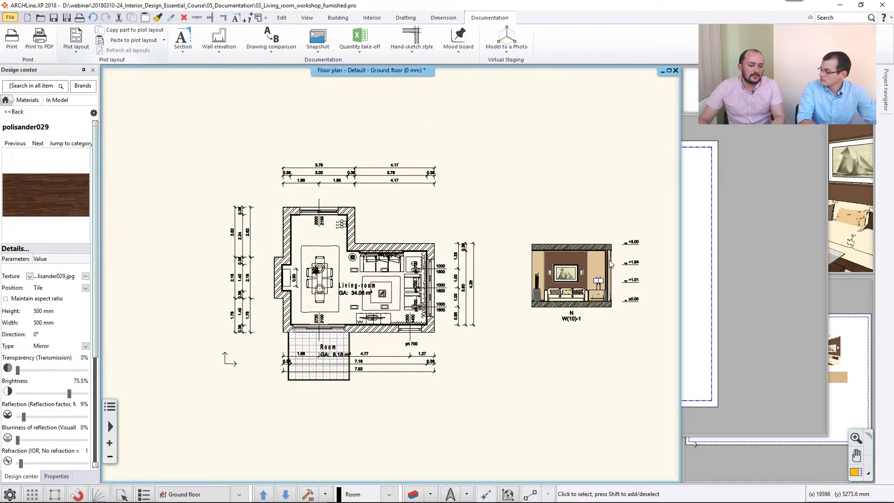
click(685, 251)
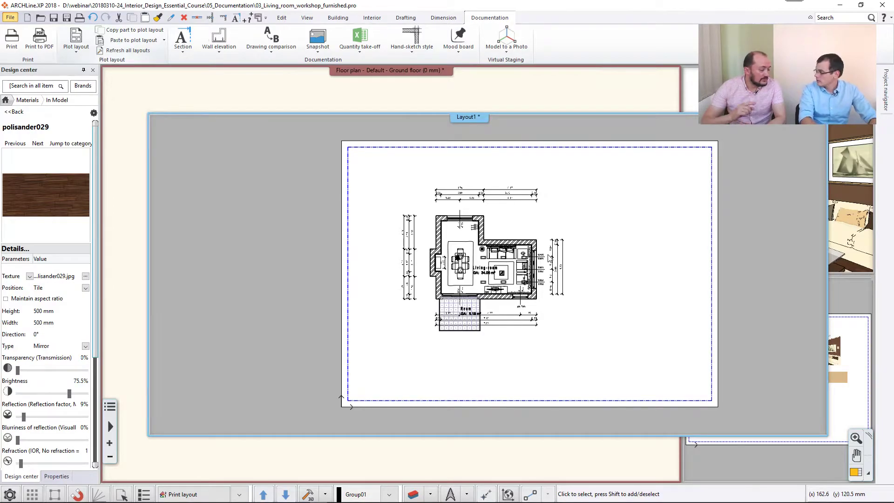
click(474, 99)
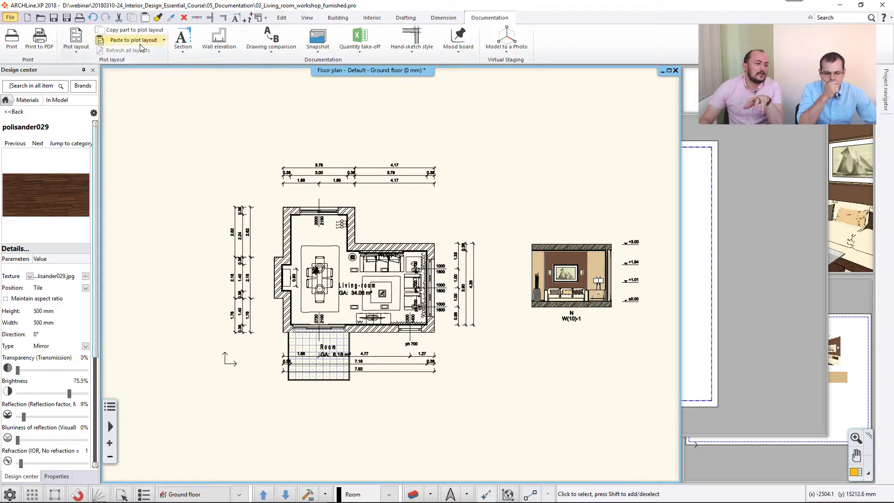
click(106, 31)
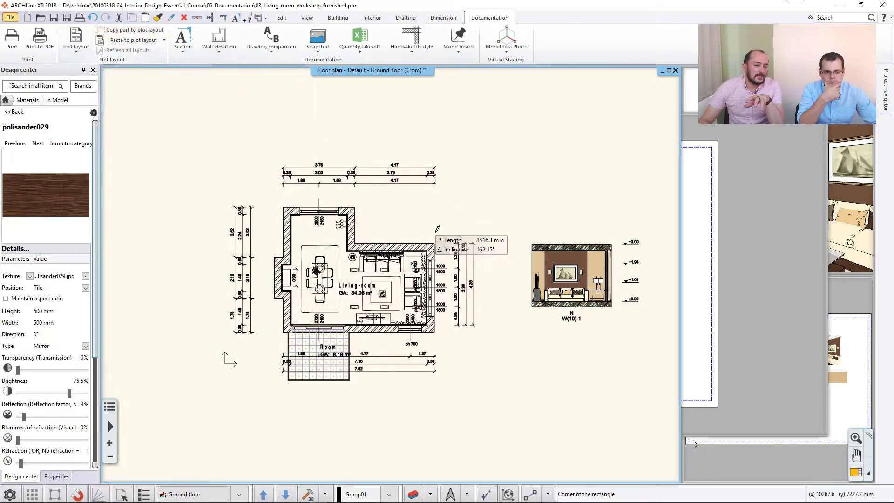
click(516, 229)
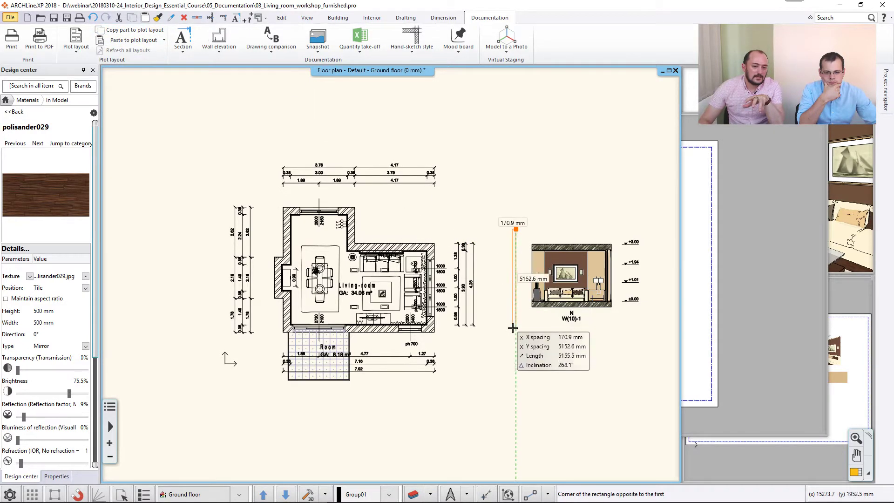
click(647, 328)
click(648, 327)
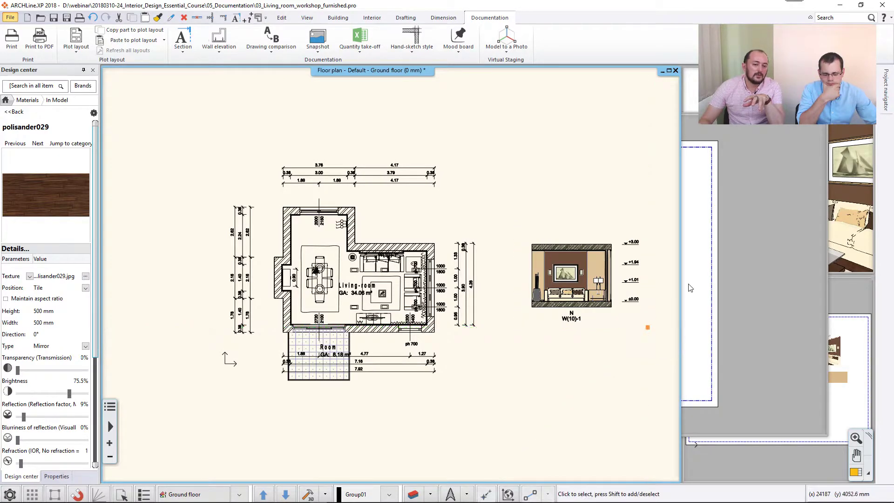
- Paste the copied wall elevation onto Layout1 at 1:50 scale, to the right of the floor plan
click(121, 42)
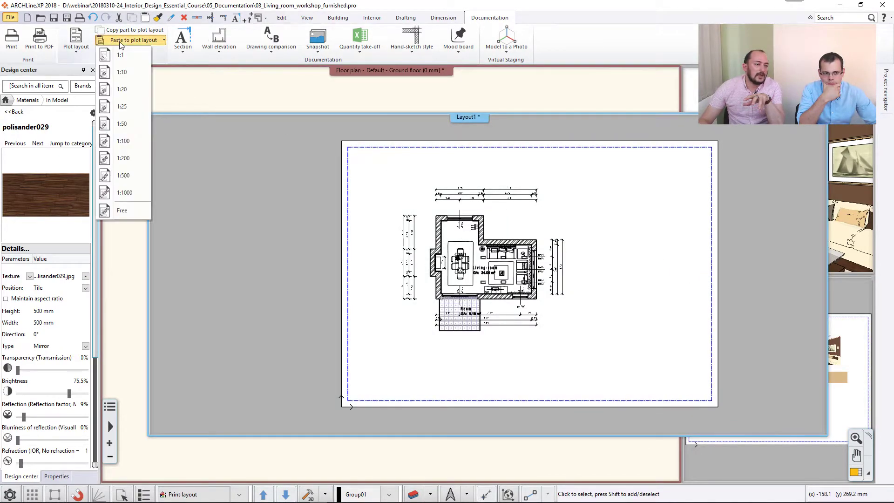
click(133, 131)
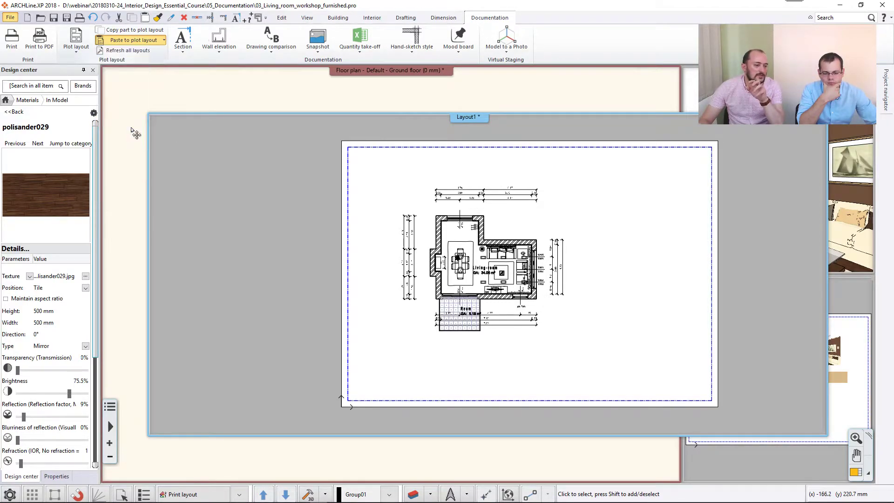
middle_drag(674, 329, 608, 304)
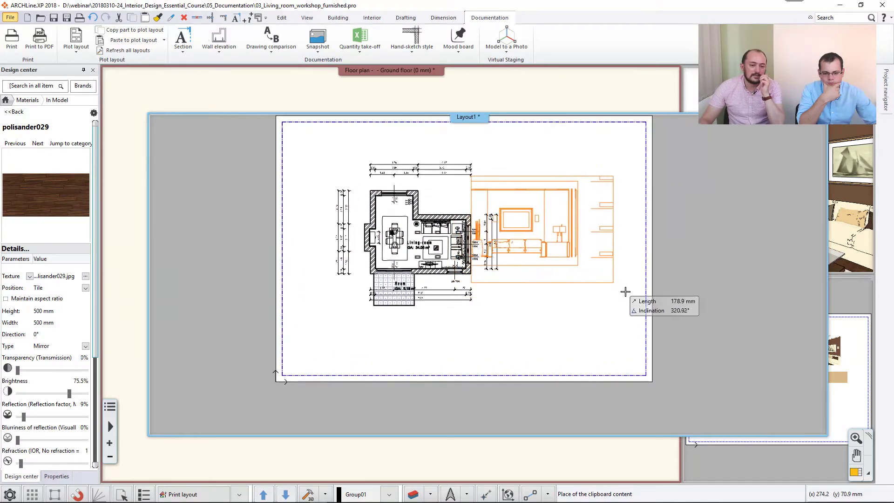
click(640, 303)
- Move the floor plan slightly left and down on Layout1, clear of the wall elevation
scroll(433, 282, up, 2)
click(380, 215)
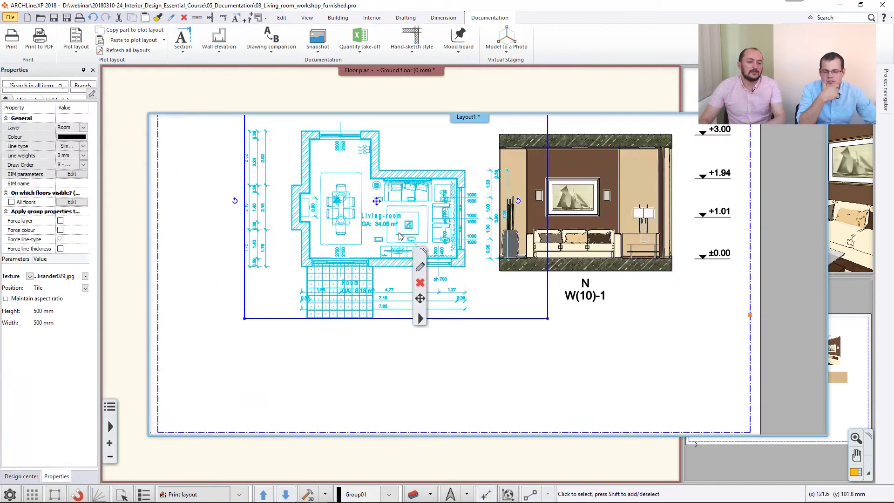
click(377, 202)
click(414, 207)
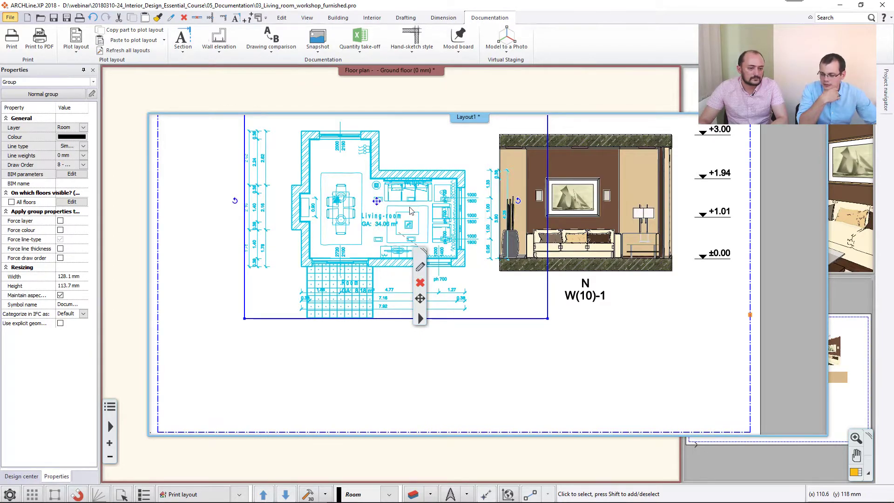
click(336, 227)
middle_drag(321, 235, 421, 273)
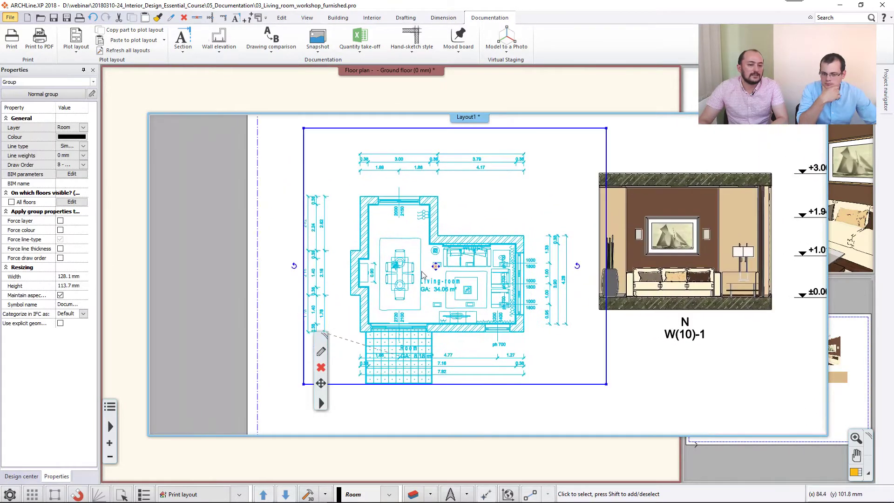
click(672, 154)
scroll(580, 251, down, 2)
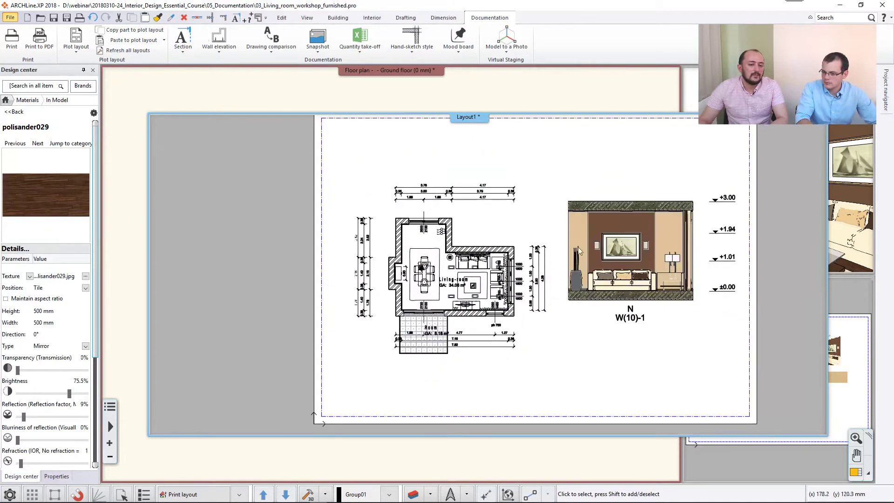
- In the Ground floor plan, delete the two facing chairs beside the plant on the long sides of the dining table
click(335, 107)
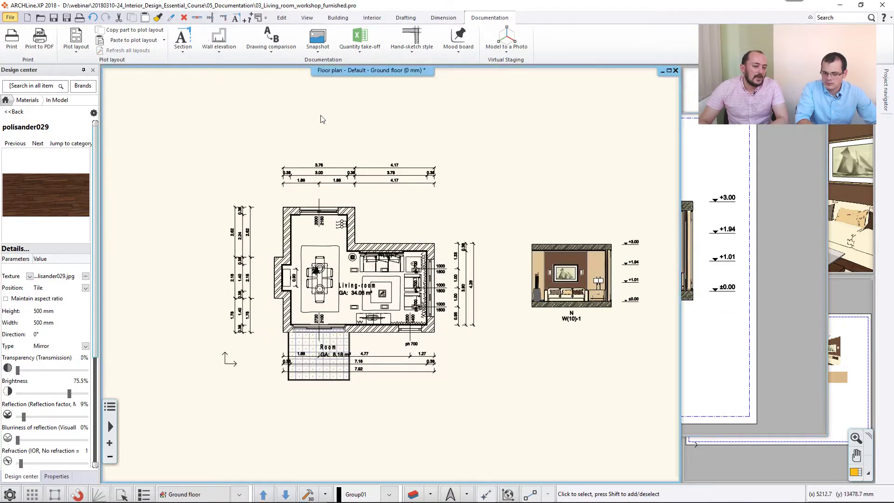
scroll(343, 272, up, 3)
click(404, 271)
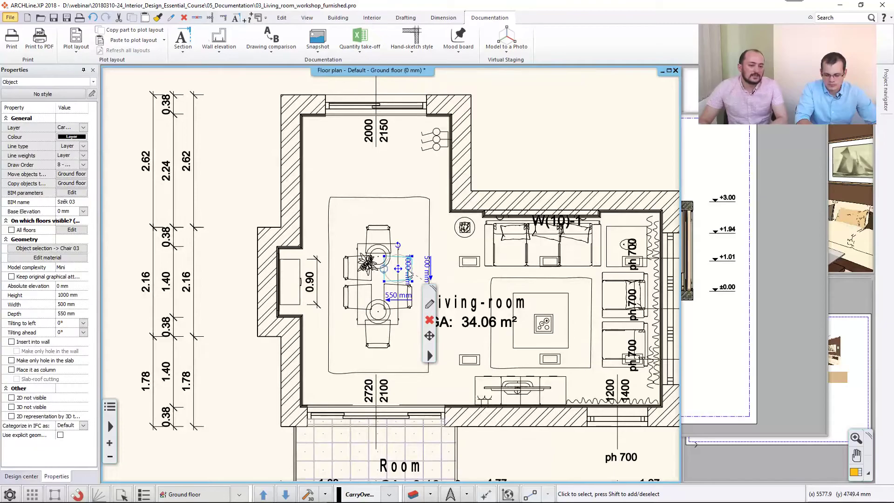
key(Delete)
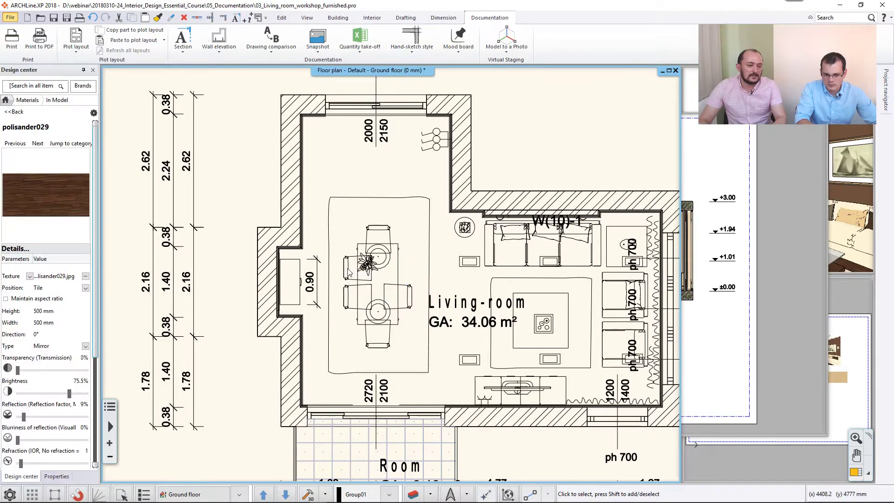
click(350, 274)
key(Delete)
- Move the remaining chair on the dining table's left side up, beside the plant
click(345, 304)
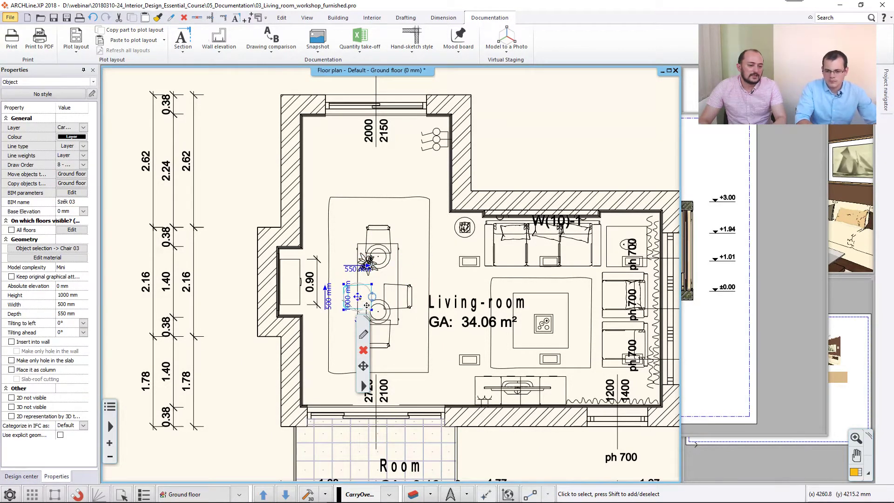
right_click(358, 297)
click(387, 301)
click(356, 276)
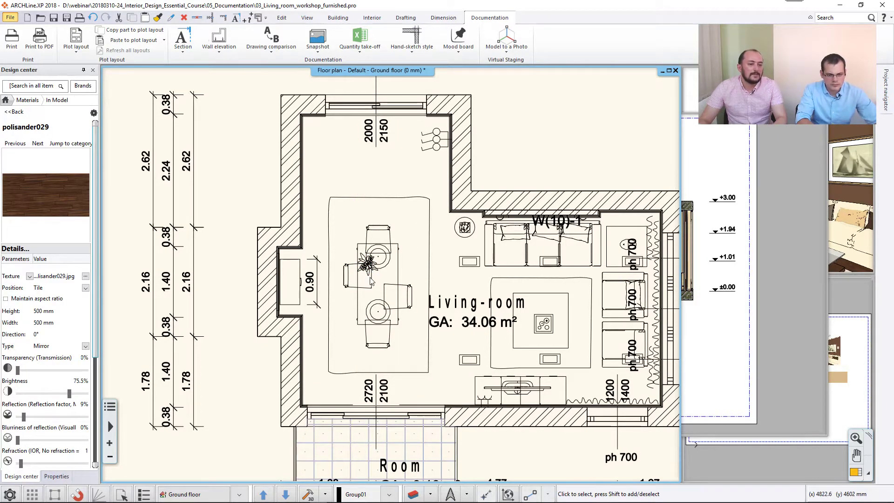
scroll(373, 282, down, 1)
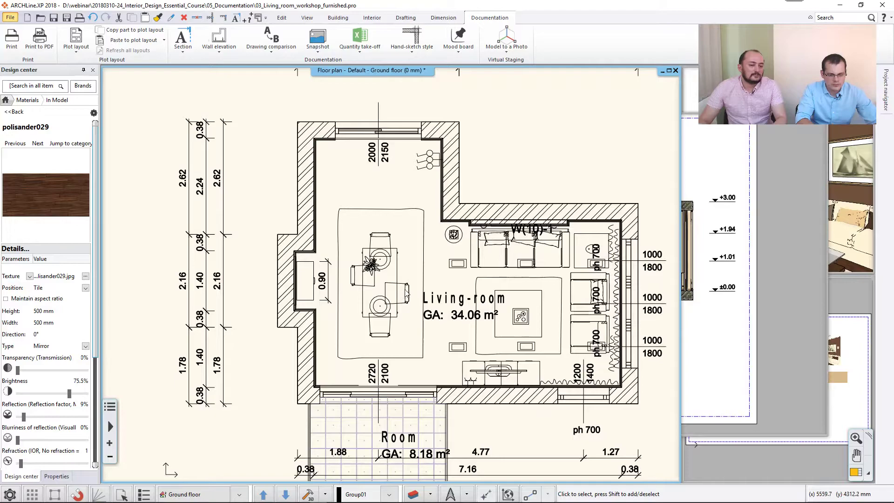
- Refresh only the placed floor plan on Layout1 and check its dining area against the edited model
click(721, 240)
right_click(476, 259)
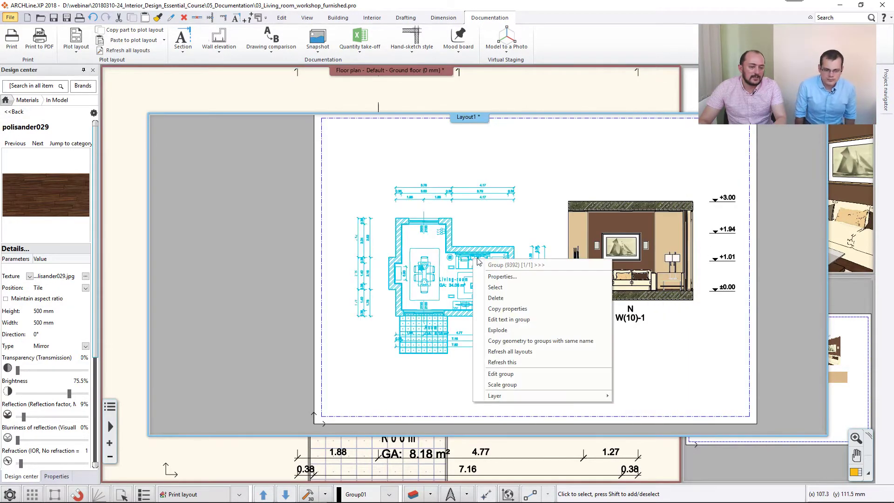
click(517, 362)
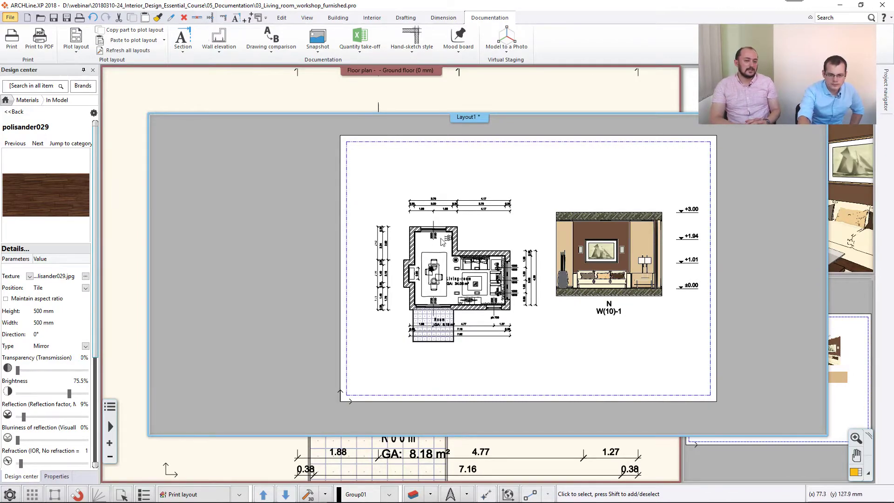
scroll(442, 241, up, 5)
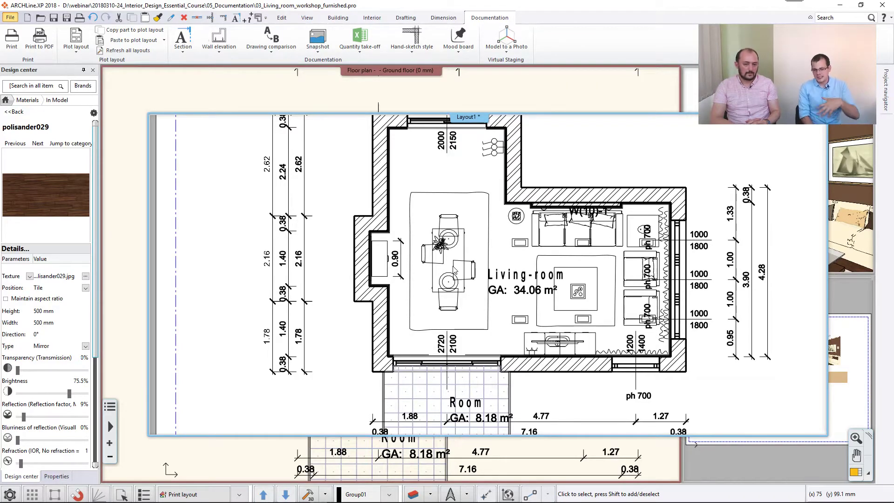
- In the Ground floor plan, delete the 1200 mm wide window in the living room's lower wall, beside the TV unit
click(352, 105)
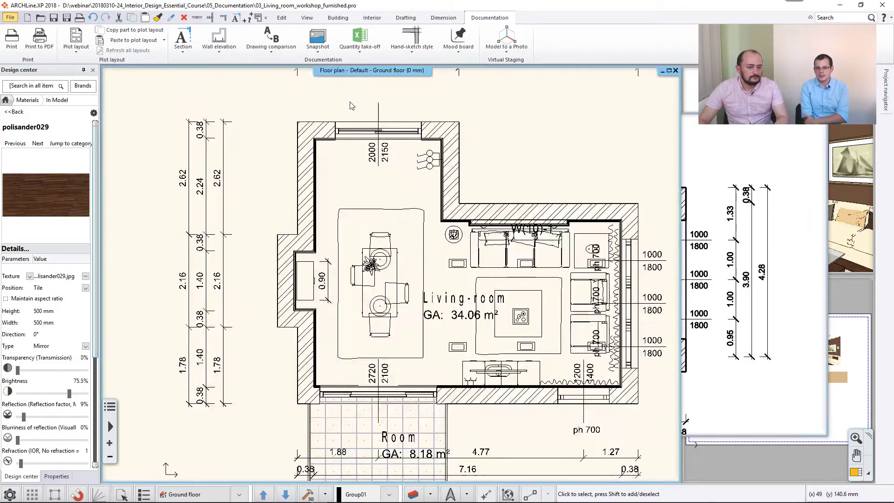
middle_drag(419, 260, 334, 239)
click(488, 379)
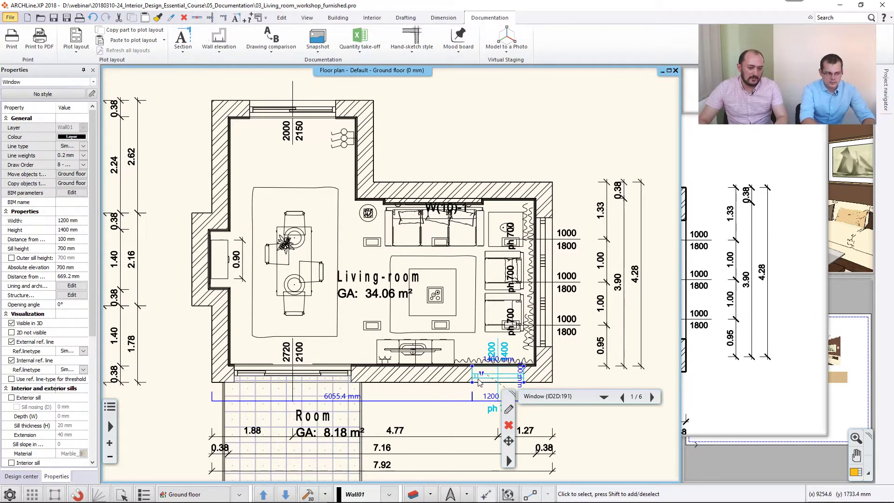
middle_drag(494, 399, 448, 389)
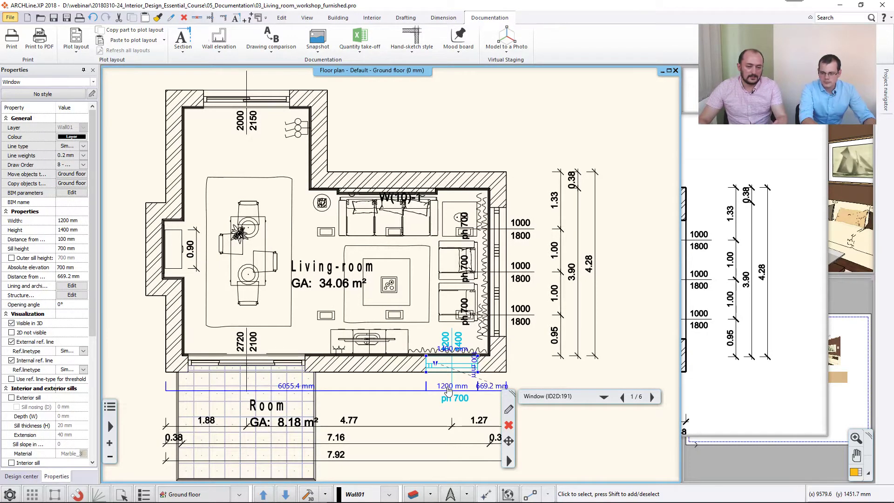
click(448, 386)
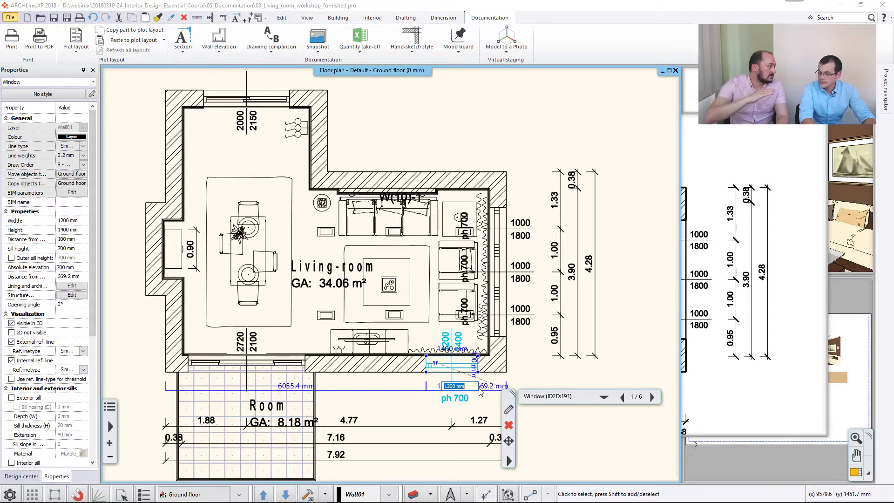
key(BackSpace)
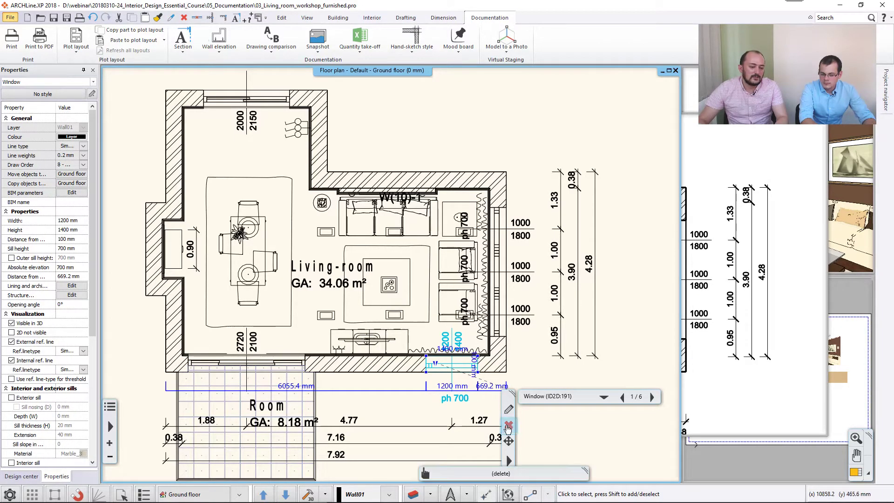
click(508, 426)
scroll(517, 362, down, 3)
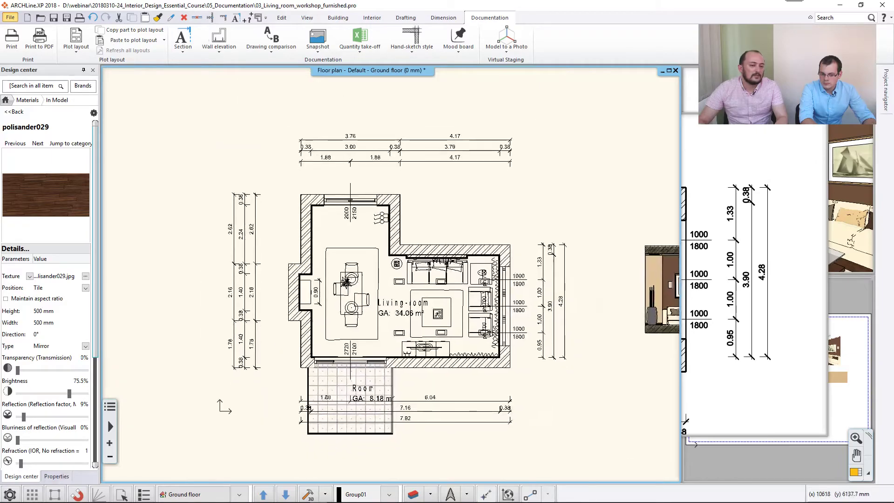
middle_drag(492, 264, 494, 238)
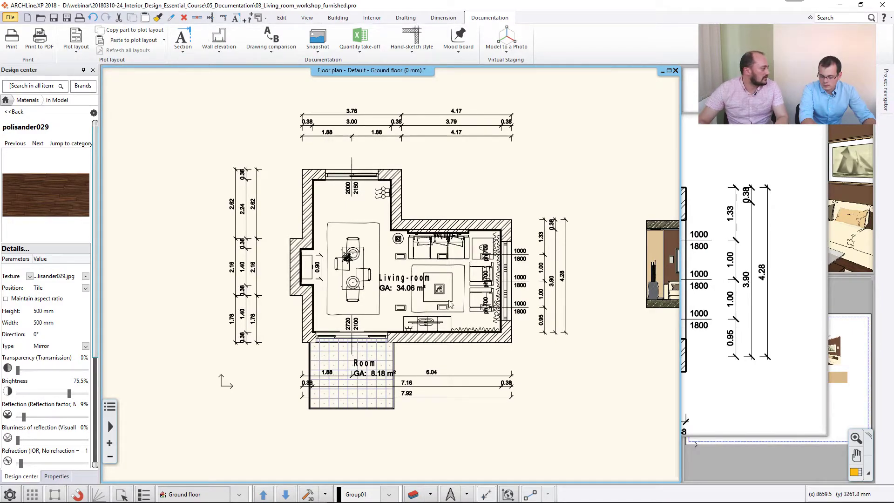
middle_drag(448, 303, 328, 320)
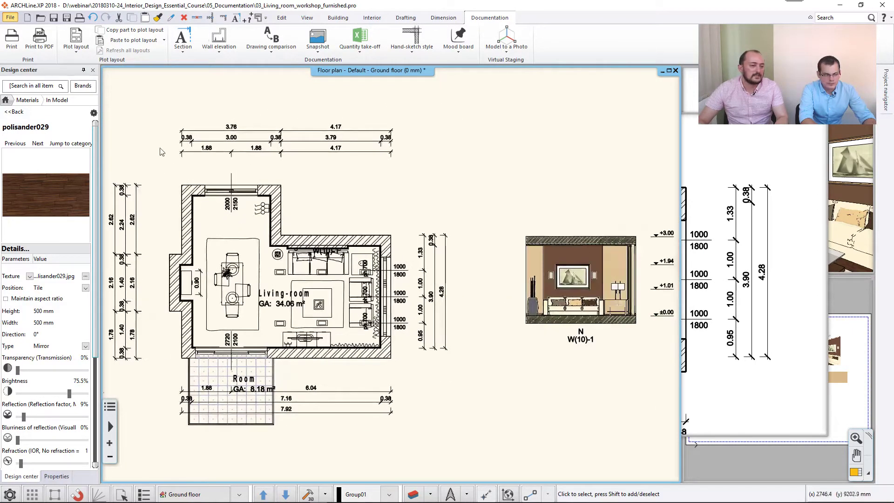
- Save the project as a new file named 03_Living_room_workshop_furnished_2version in the 05_Documentation folder
click(10, 17)
click(94, 89)
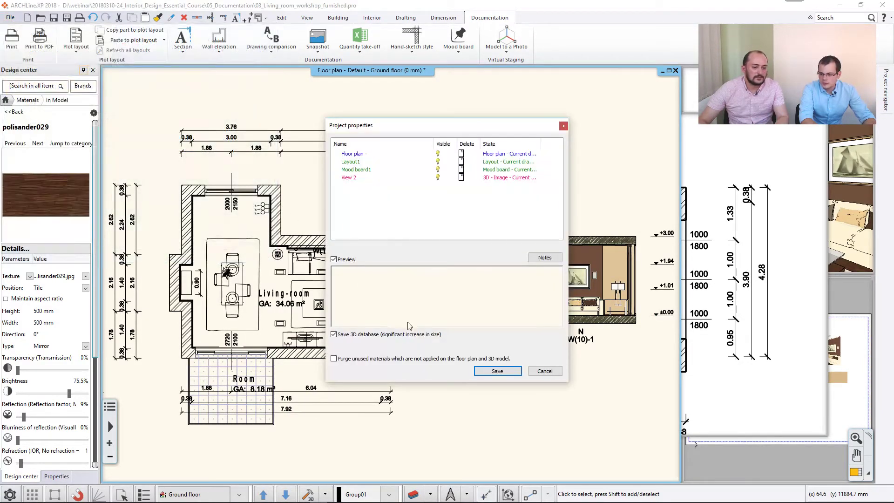
click(496, 371)
click(495, 325)
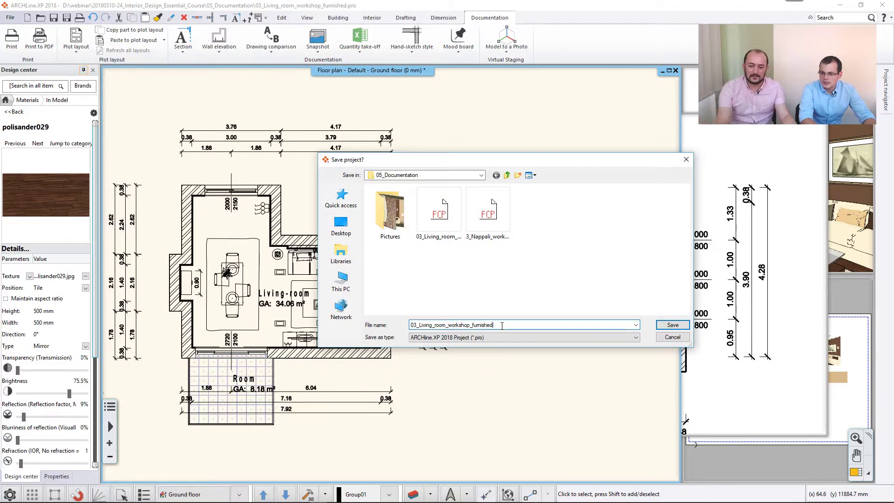
text(_2)
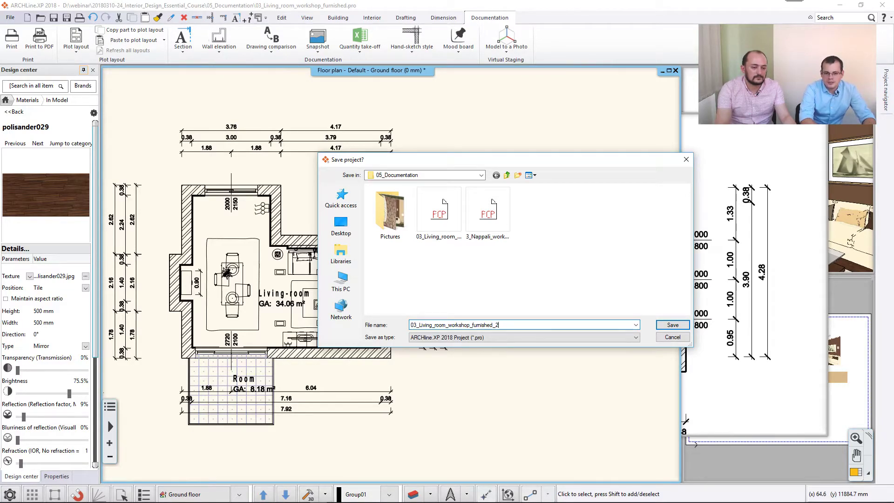
text(versi)
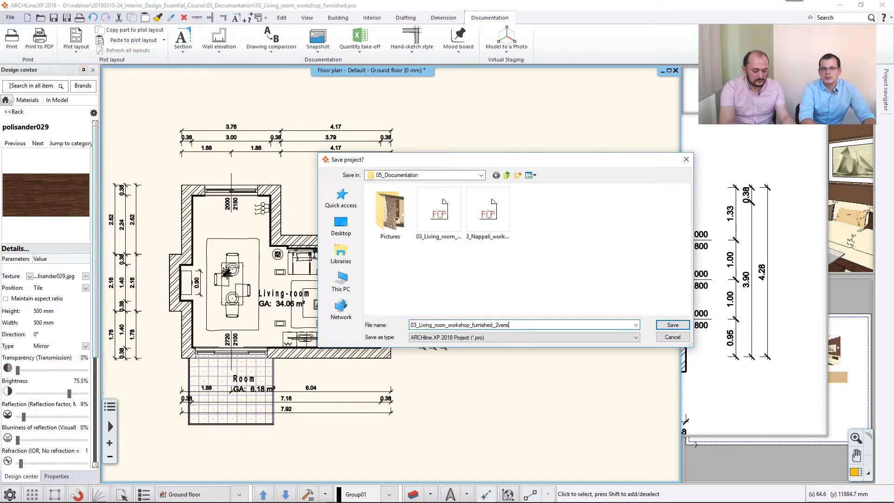
text(on)
key(Return)
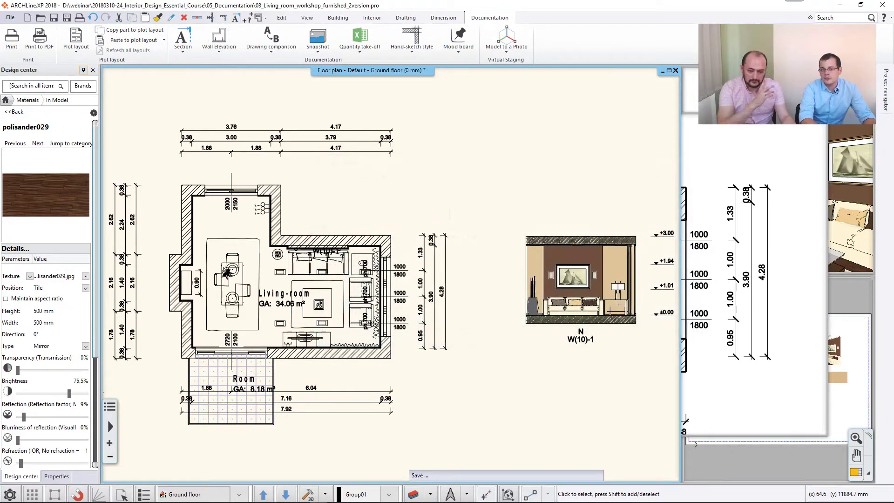
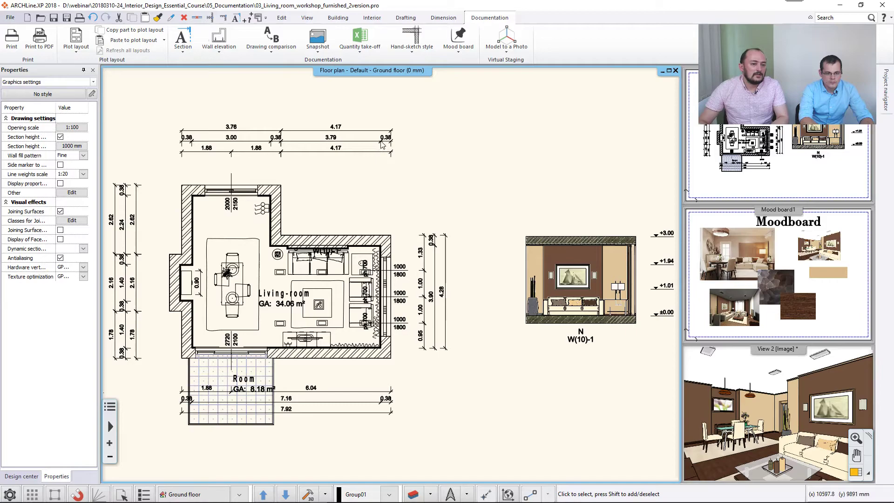
click(271, 47)
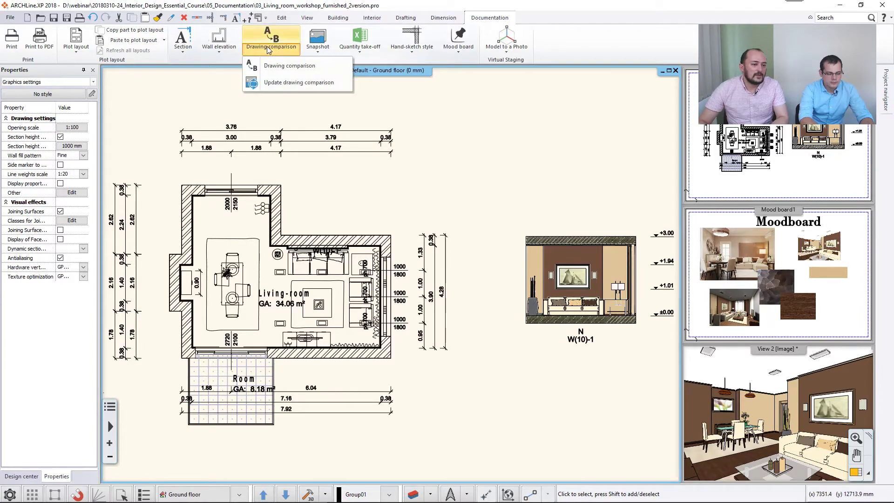
click(302, 69)
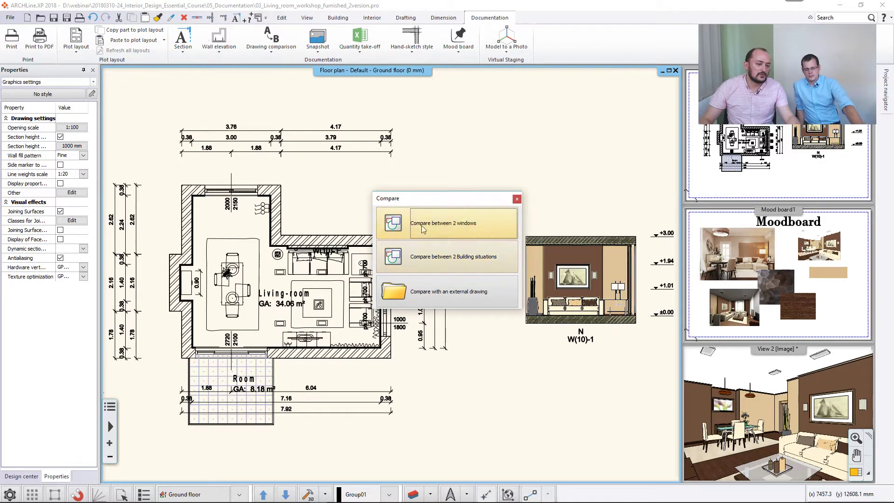
click(517, 199)
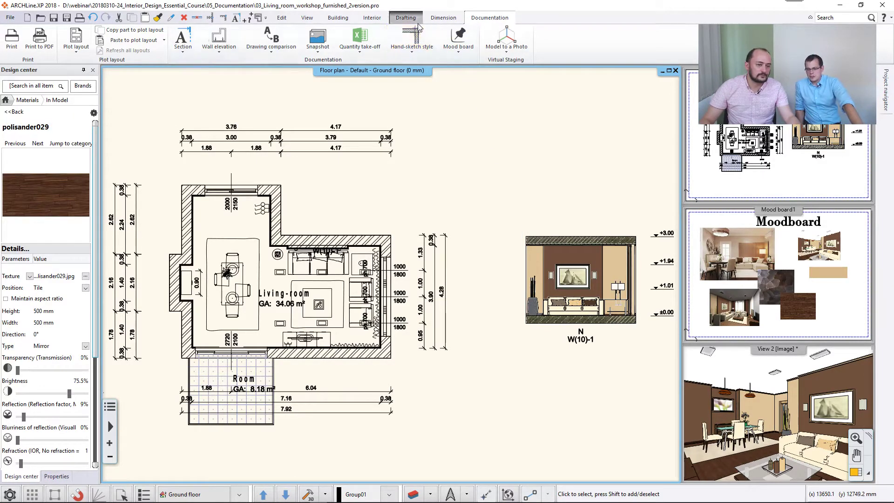
click(308, 21)
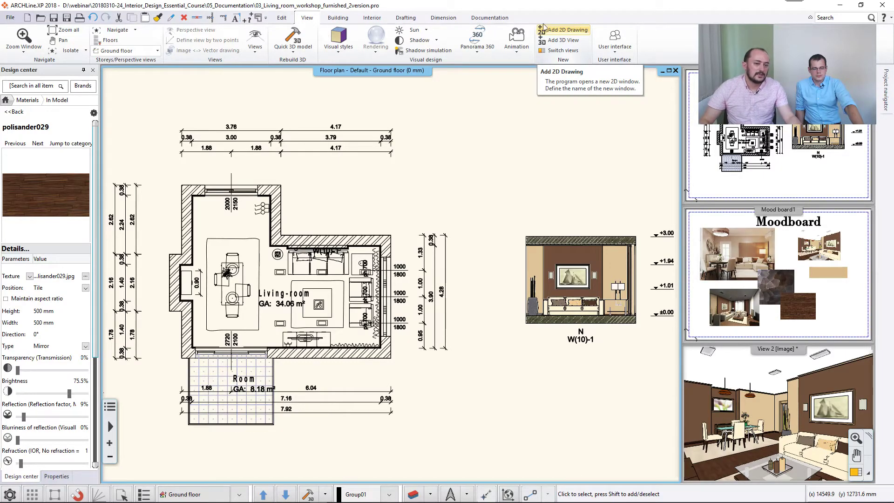
click(445, 19)
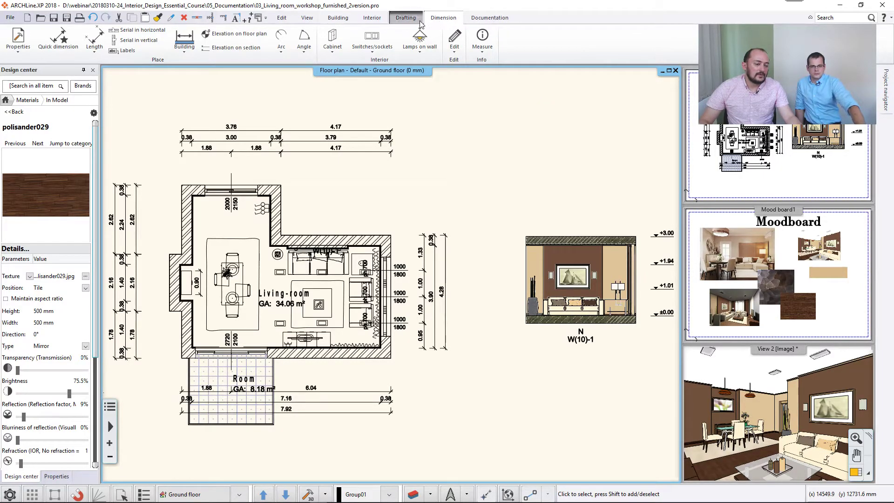
click(418, 21)
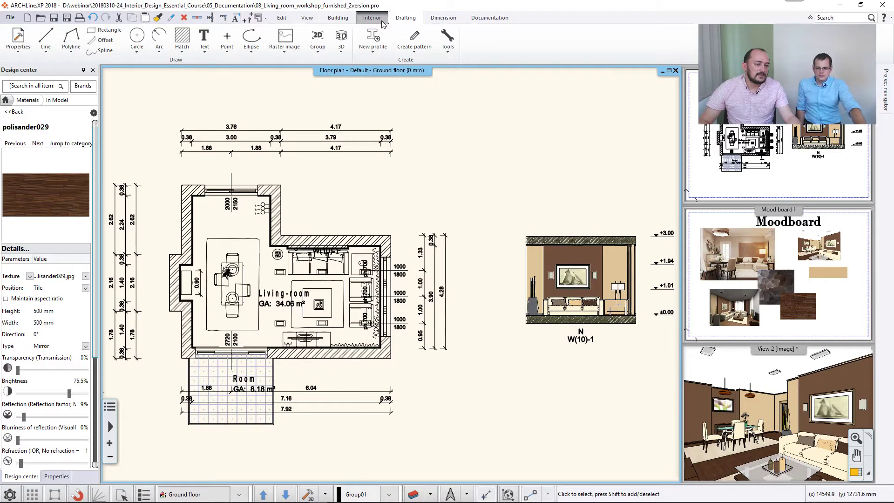
click(489, 17)
- Start a drawing comparison with an external drawing, using the floor plan Document6.asc from the project 03_Living_room_workshop_furnished
click(259, 51)
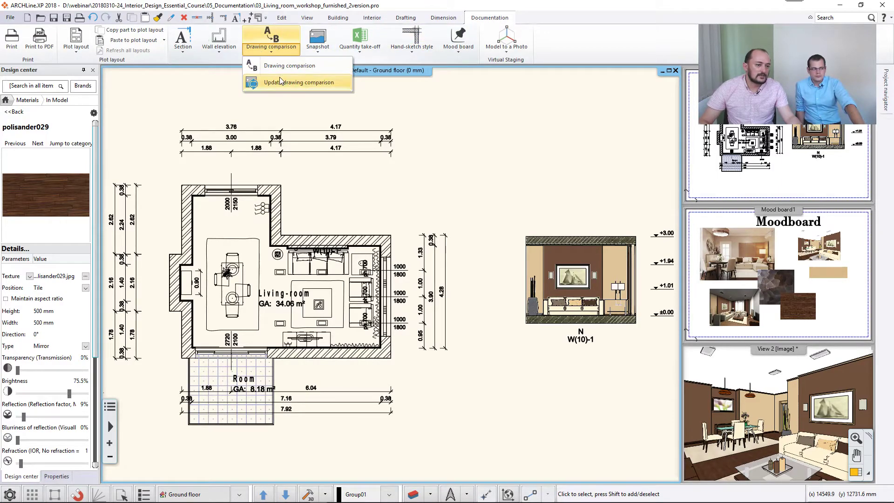
click(279, 65)
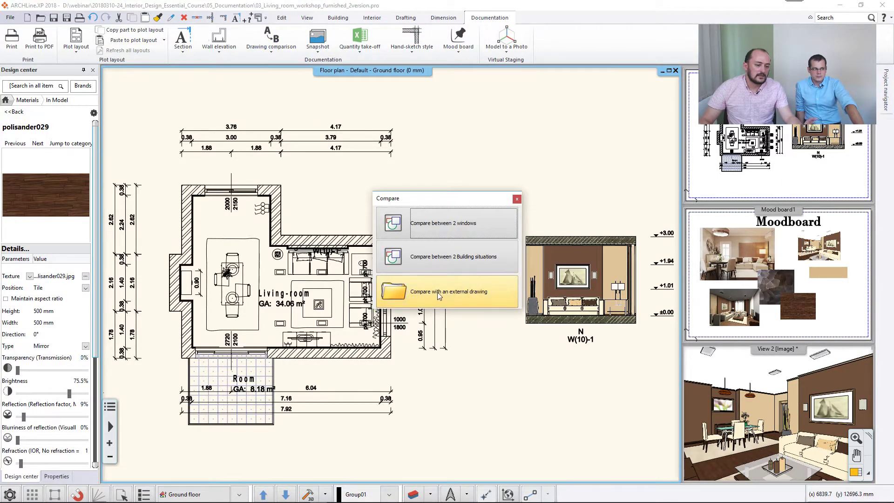
click(460, 296)
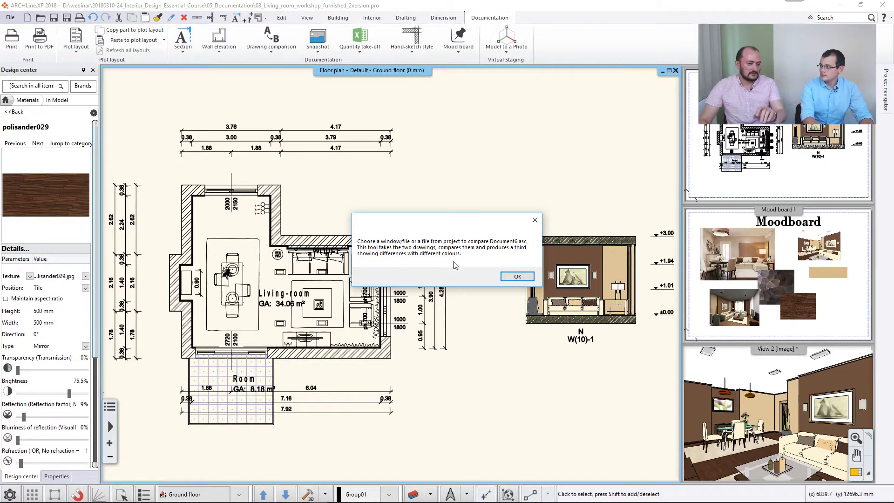
click(517, 276)
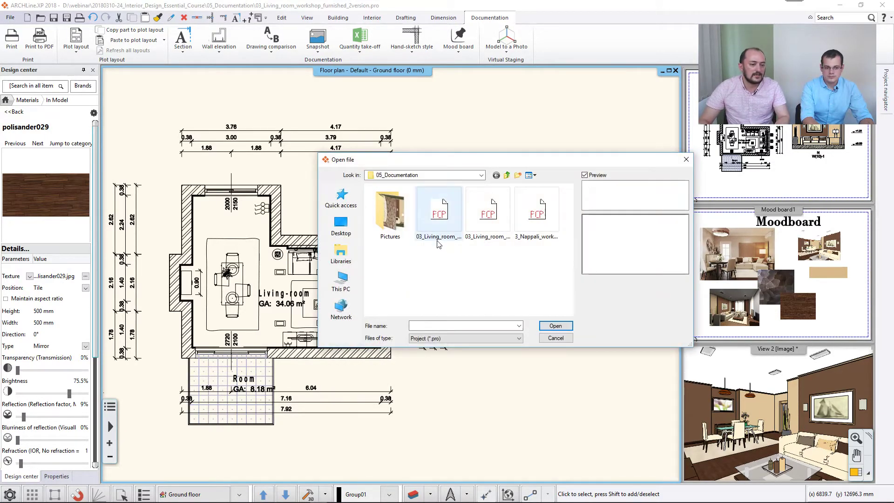
click(488, 226)
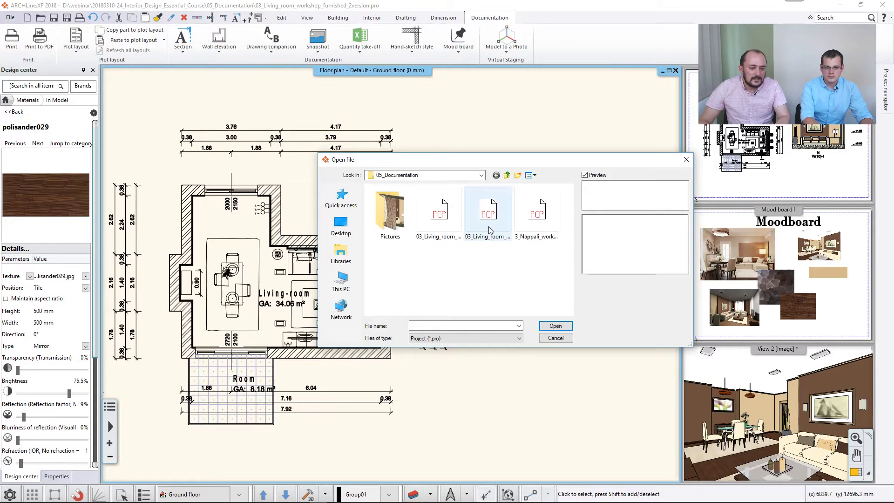
click(448, 225)
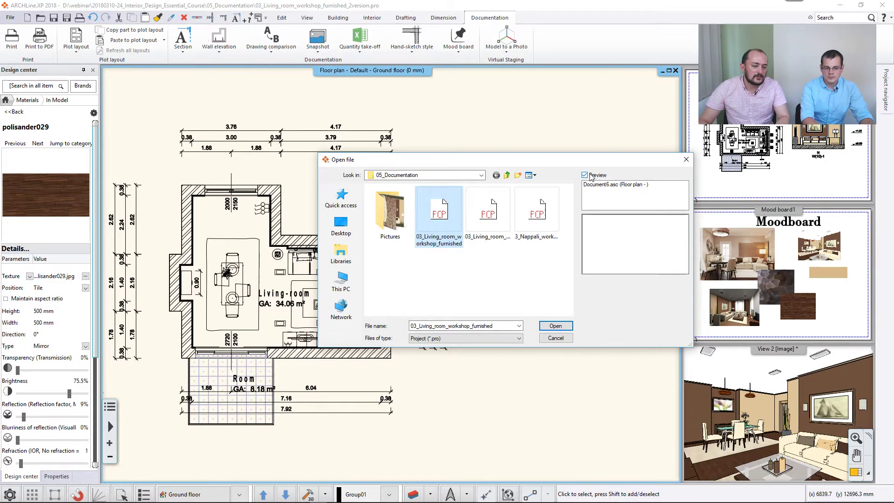
click(595, 186)
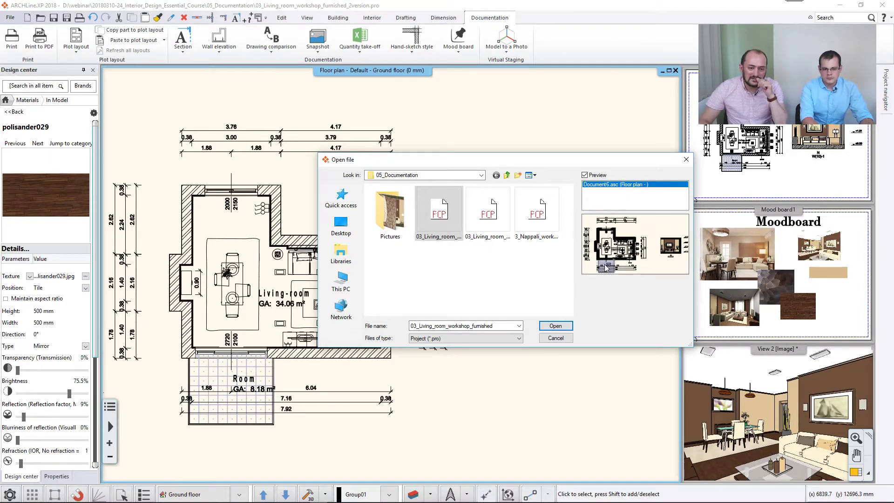
click(449, 224)
click(555, 326)
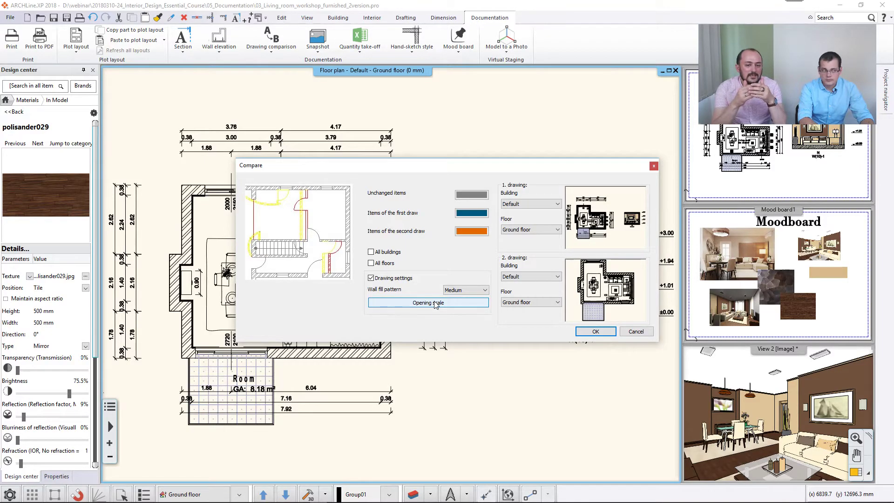
- Run the comparison of both Ground floor drawings with Medium wall fill, place the result near the origin, and inspect the dining area and window
click(463, 290)
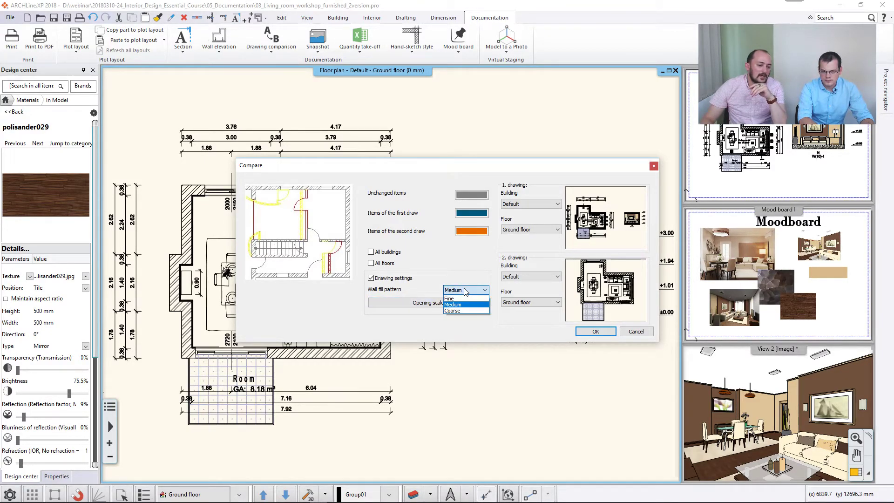
click(409, 321)
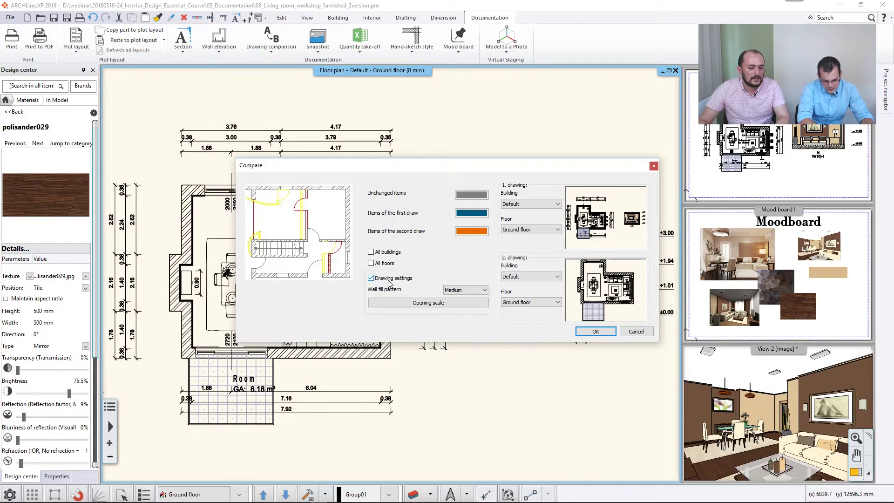
click(597, 331)
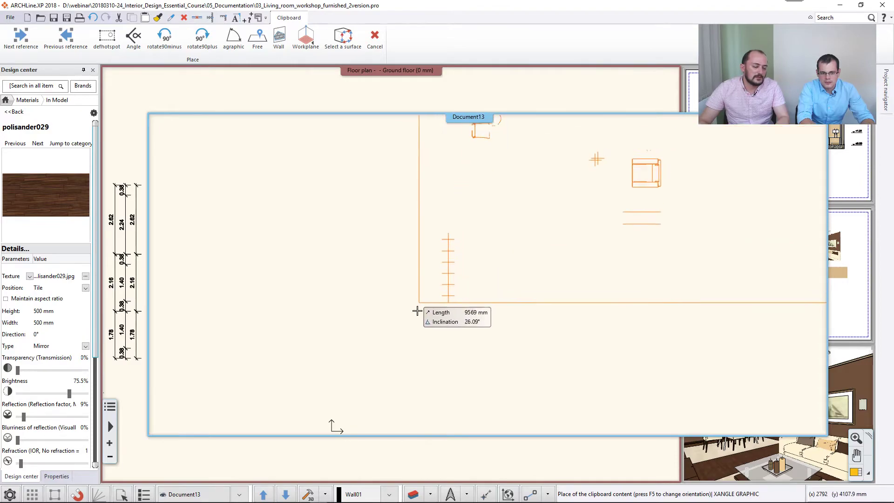
scroll(418, 311, down, 2)
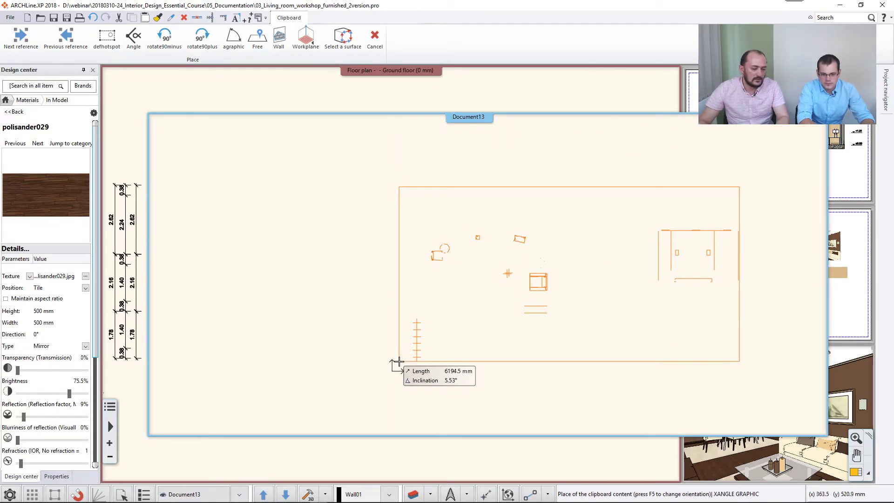
click(402, 359)
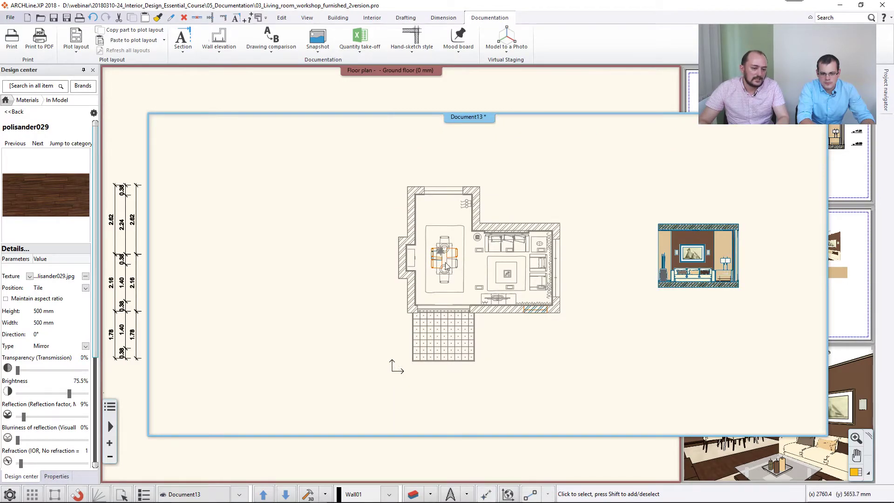
scroll(432, 263, up, 3)
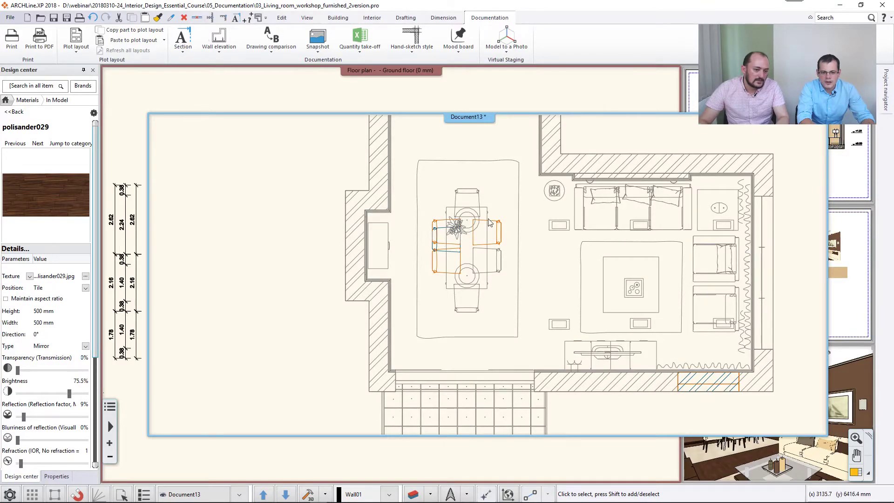
middle_drag(538, 303, 479, 298)
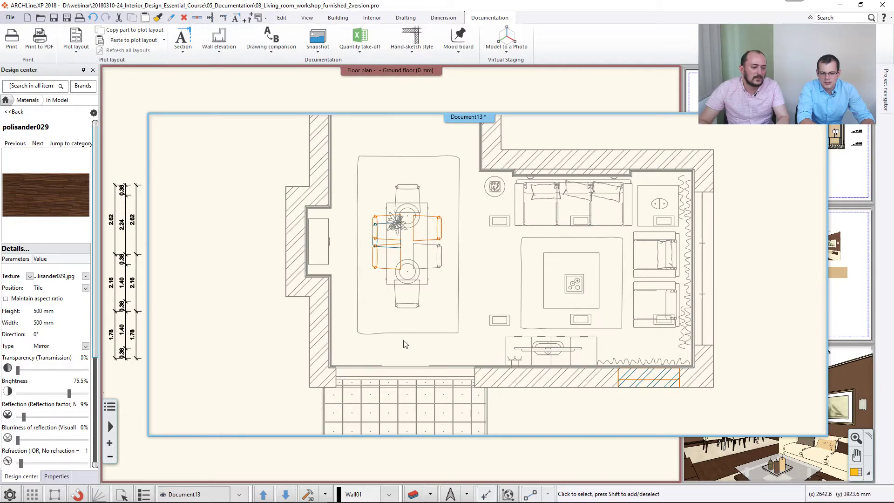
- View the full comparison drawing in Document13, including the wall elevation, and show it in the main window
scroll(405, 343, down, 3)
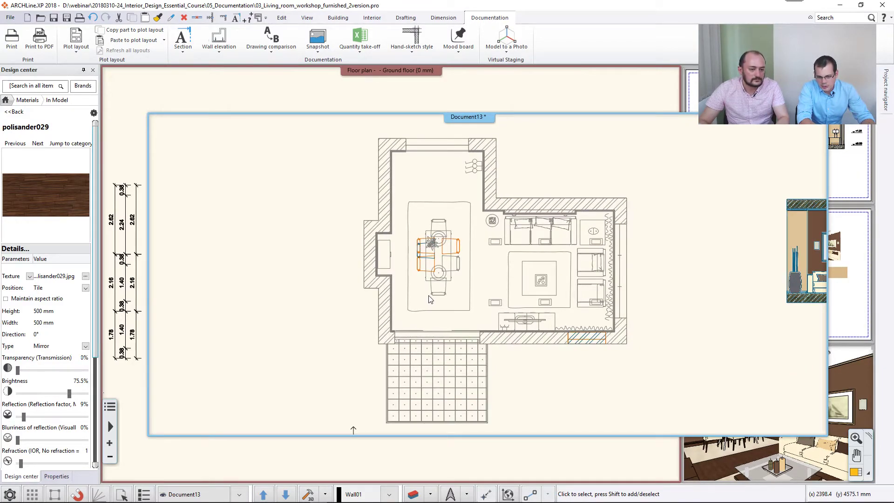
middle_drag(578, 303, 389, 284)
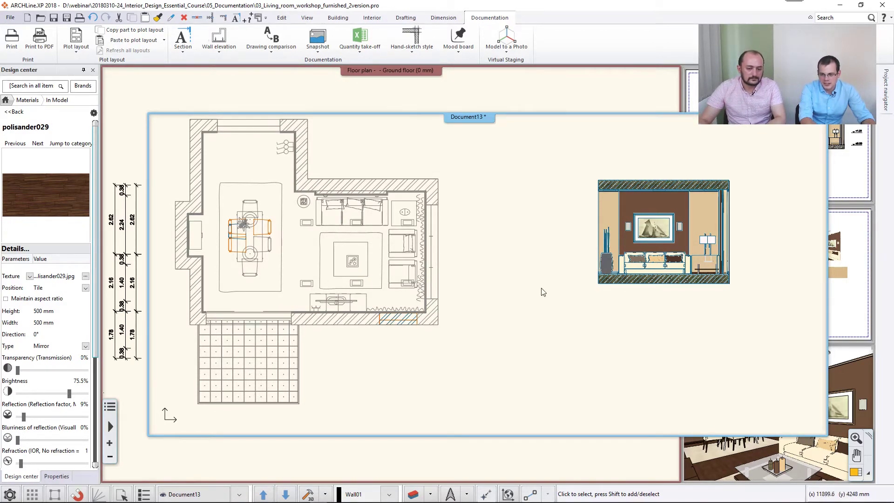
click(855, 473)
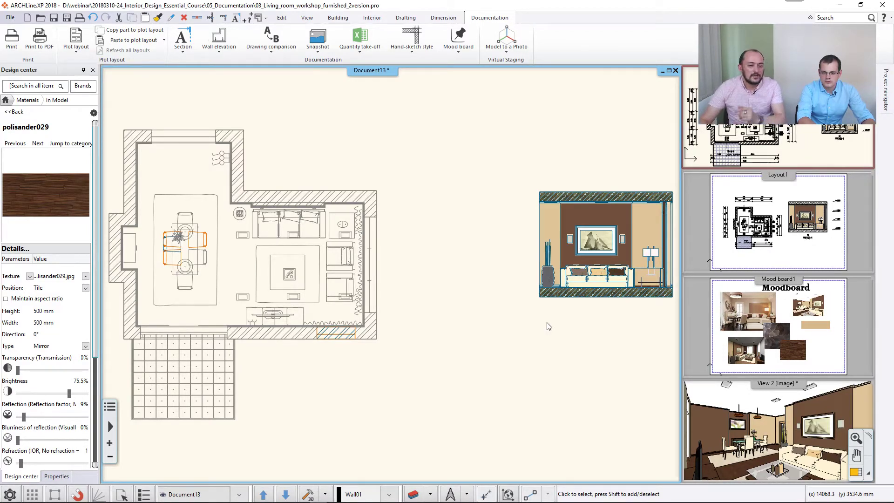
right_click(367, 74)
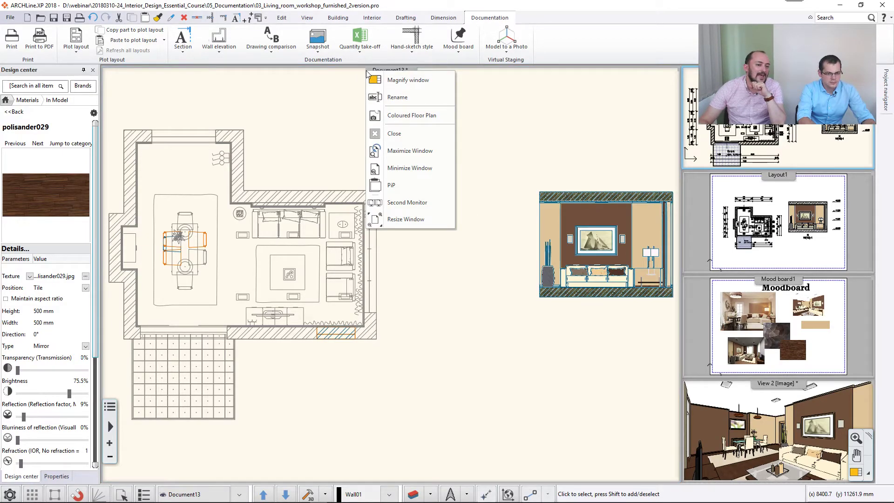
click(378, 77)
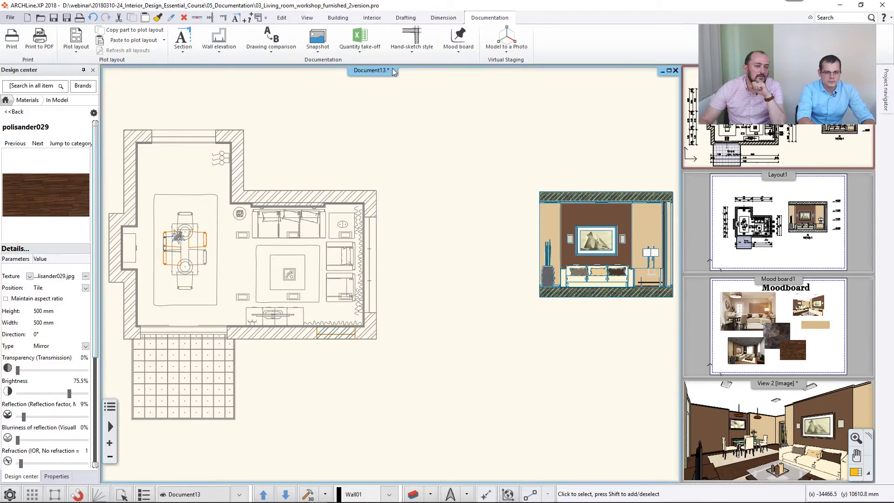
right_click(375, 74)
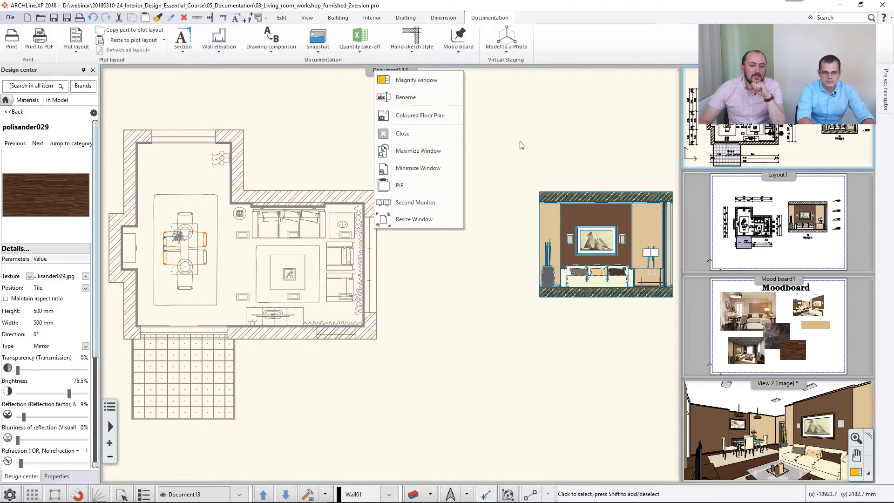
click(549, 138)
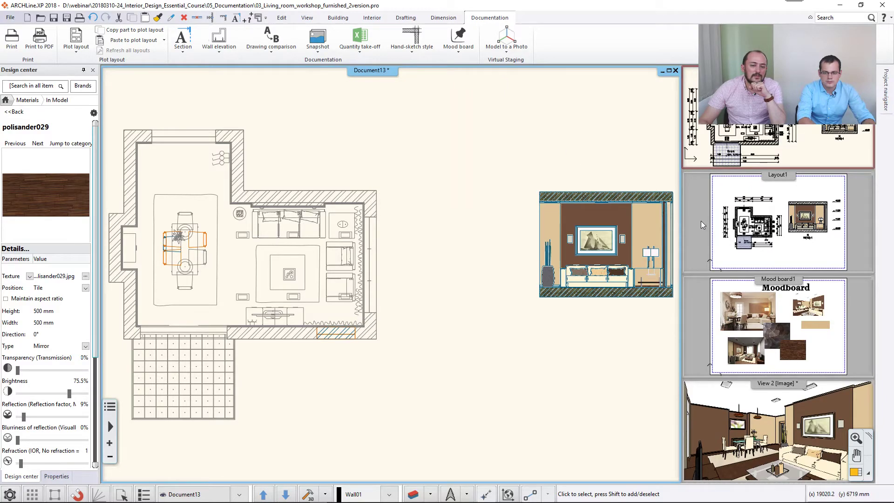
- Show the Ground floor plan in the main window, swap it with Layout1, and bring the Ground floor plan back
click(745, 144)
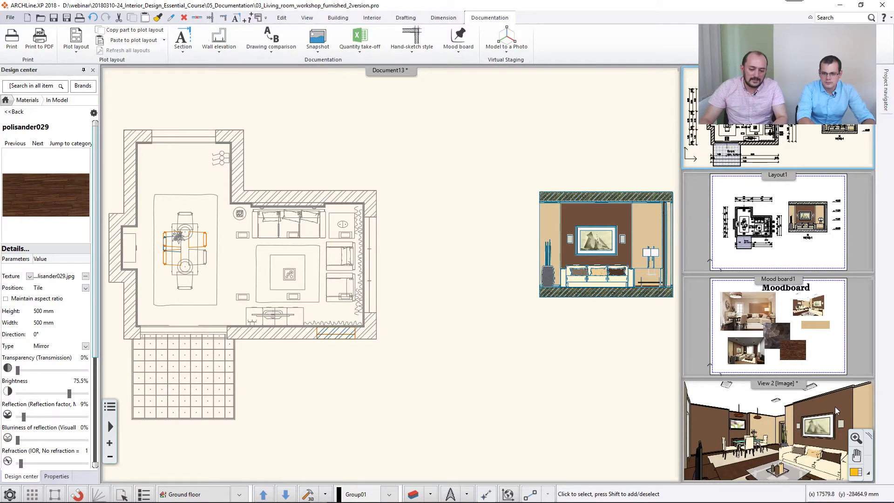
click(855, 473)
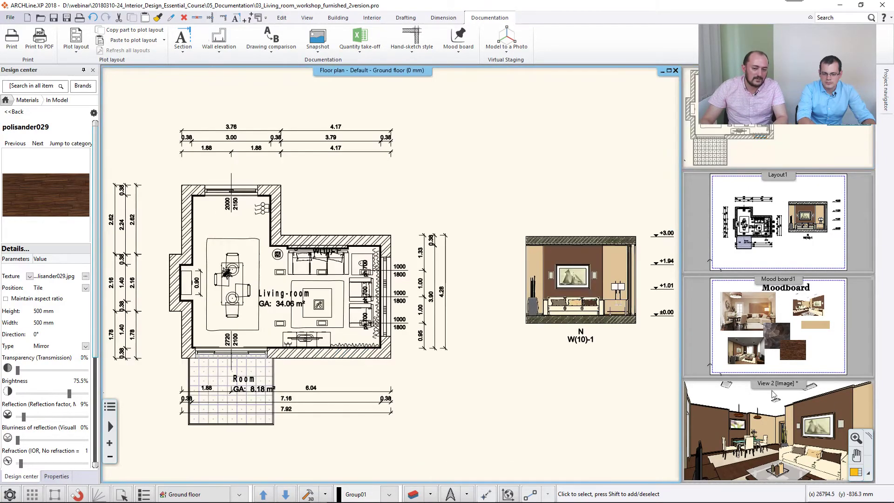
click(773, 228)
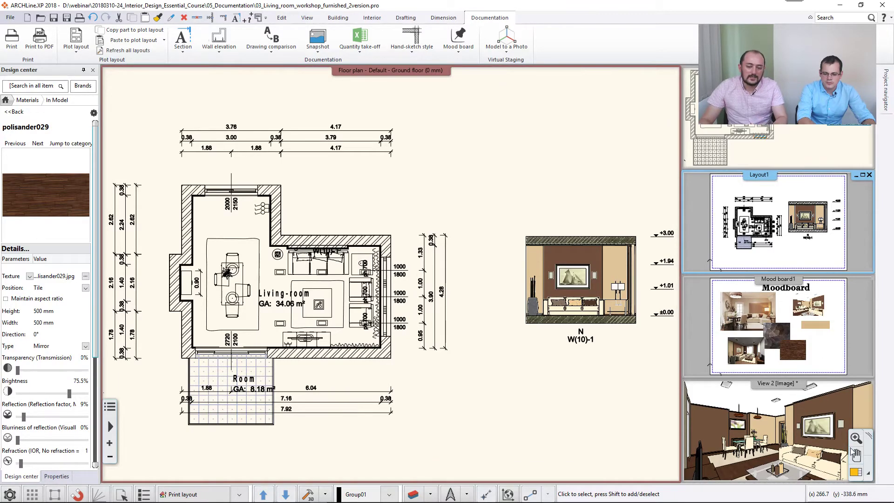
click(856, 472)
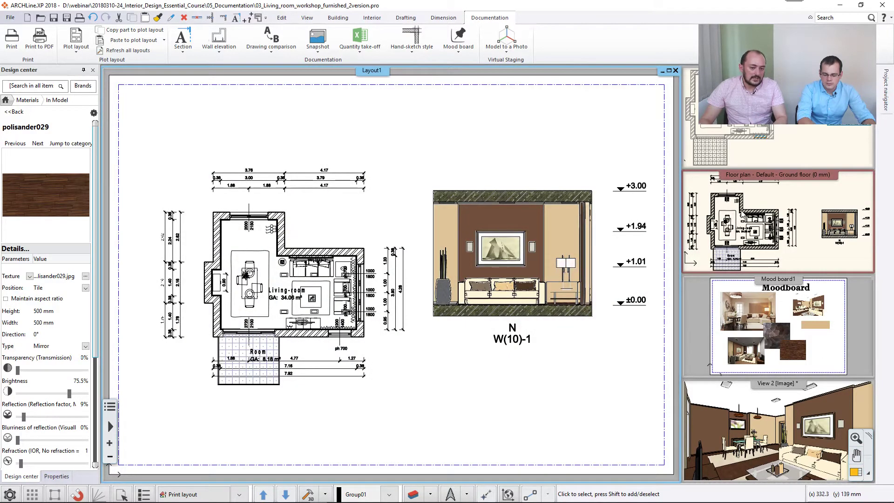
click(746, 219)
click(857, 472)
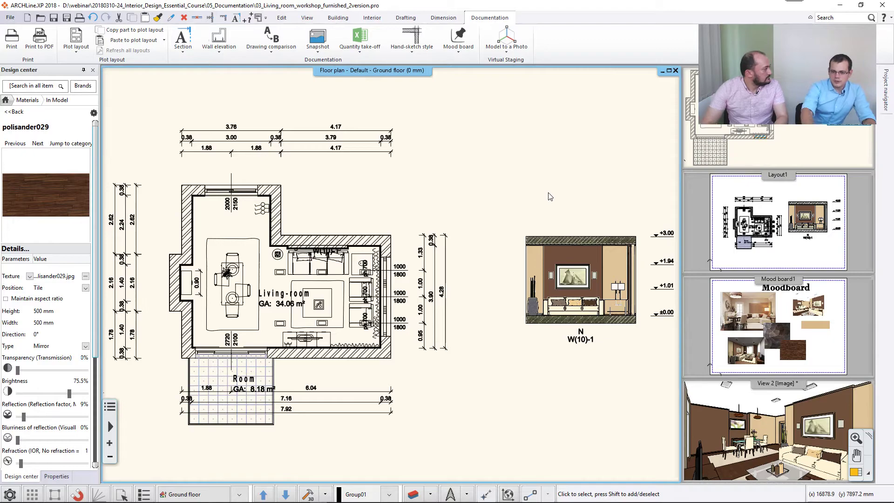
- Maximize the Ground floor plan window and restore the tiled window arrangement
mouse_move(886, 94)
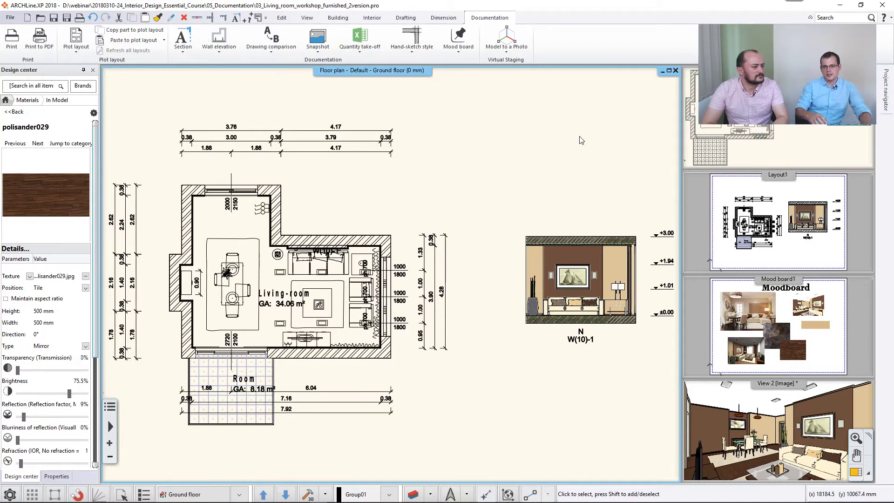
click(669, 71)
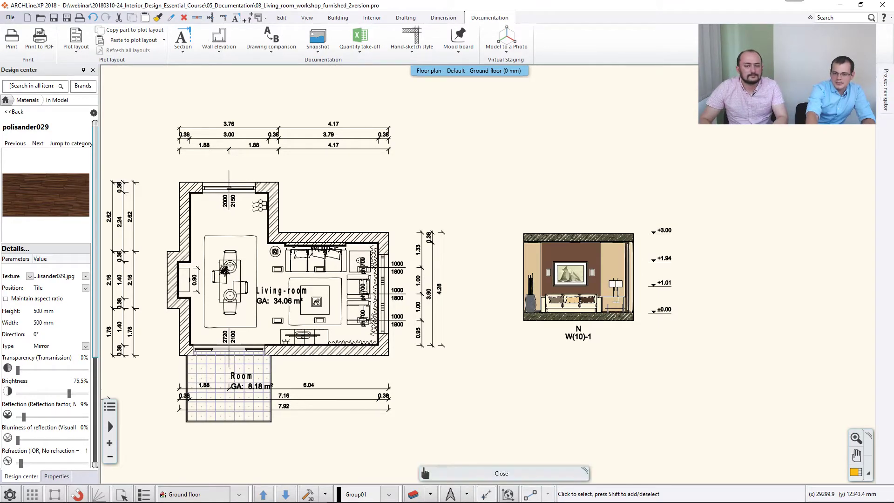
click(863, 70)
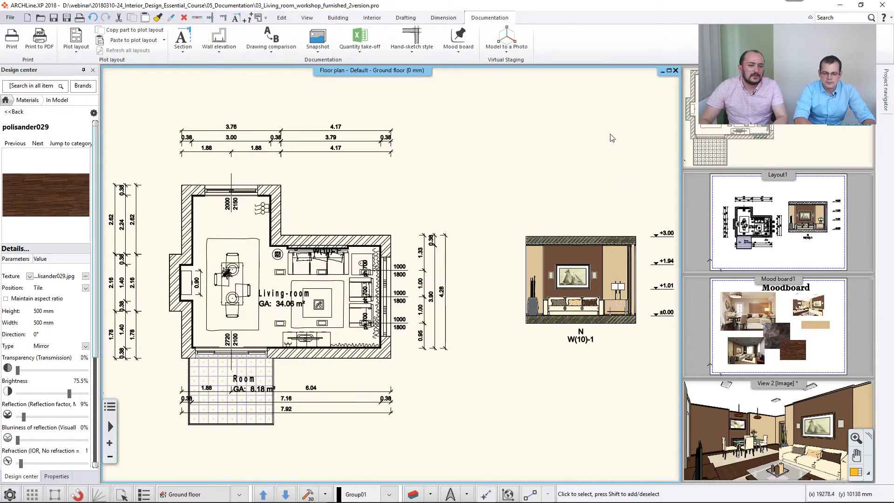
right_click(386, 73)
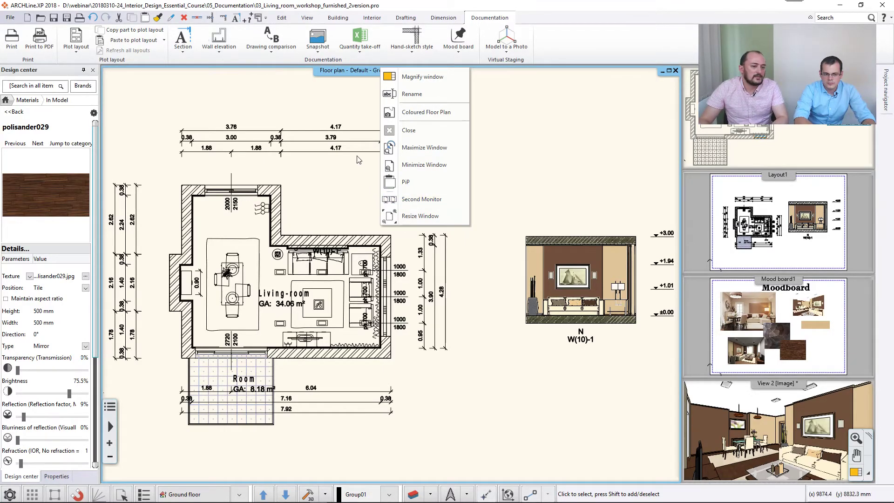
click(346, 116)
- Maximize the Ground floor plan, switch the full-size window to View 2, and return to the Ground floor plan
click(669, 70)
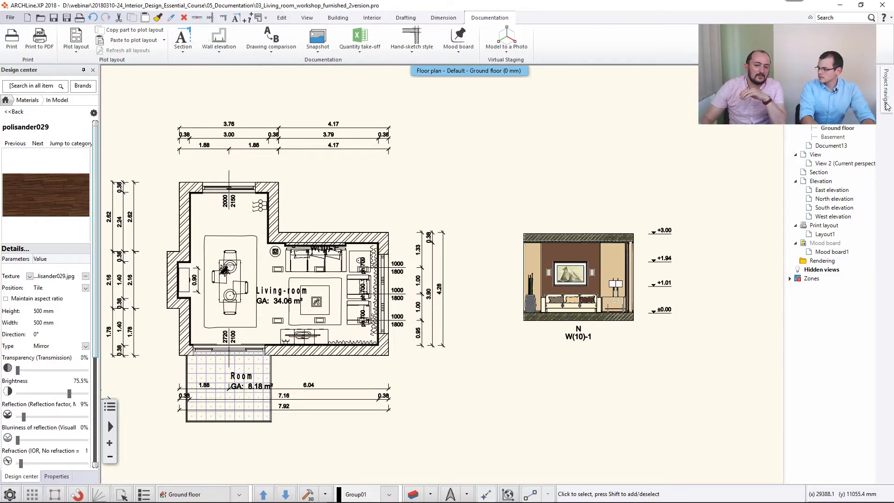
double_click(824, 164)
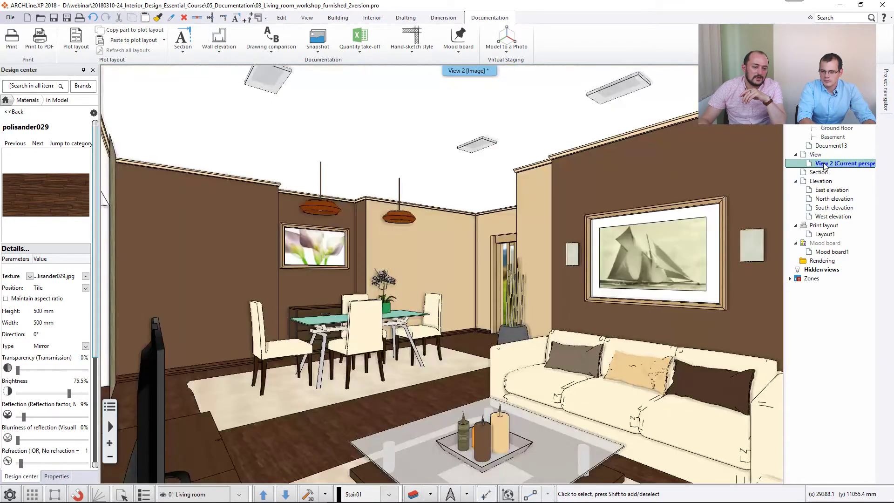
double_click(835, 128)
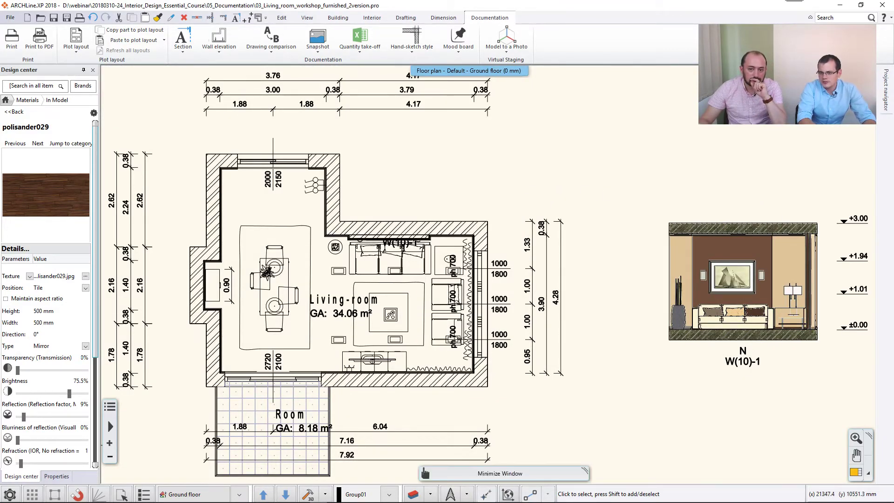
middle_click(561, 183)
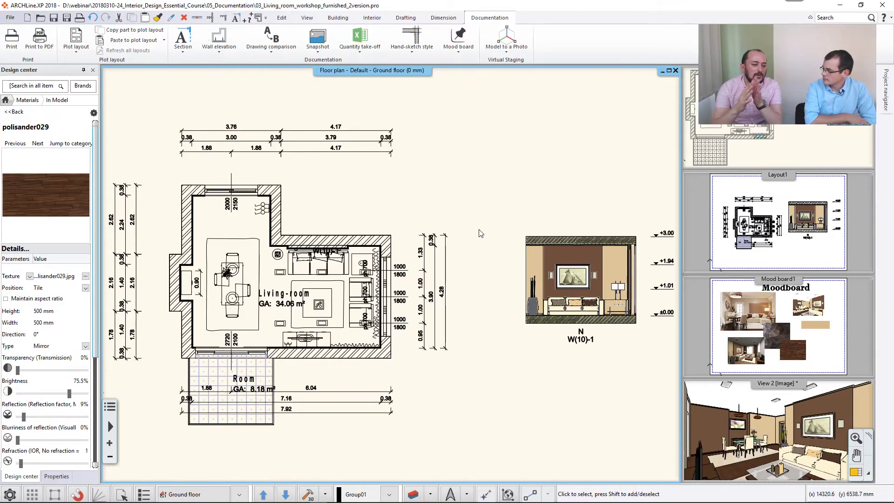
- Examine the PDF print settings and page preview for the Ground floor plan, and leave them without printing
scroll(481, 233, down, 3)
scroll(416, 226, up, 3)
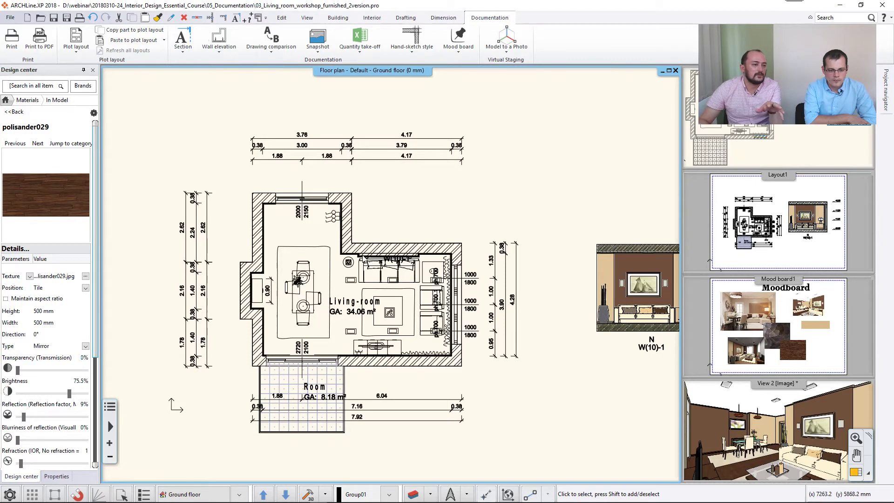
click(40, 40)
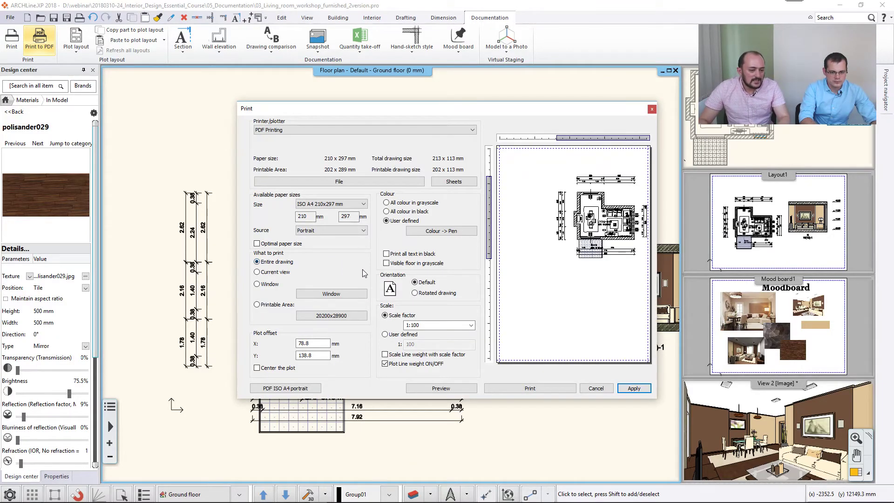
click(596, 389)
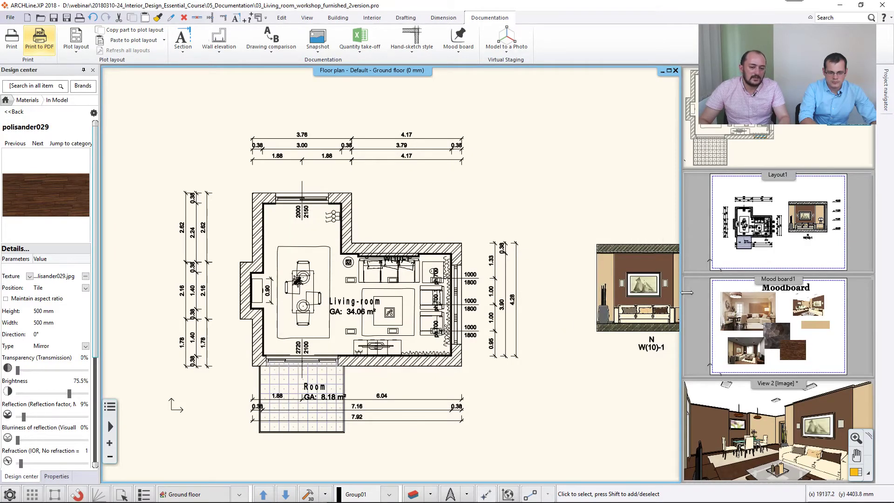
- Bring Layout1 into the main window and open its PDF print settings
click(765, 242)
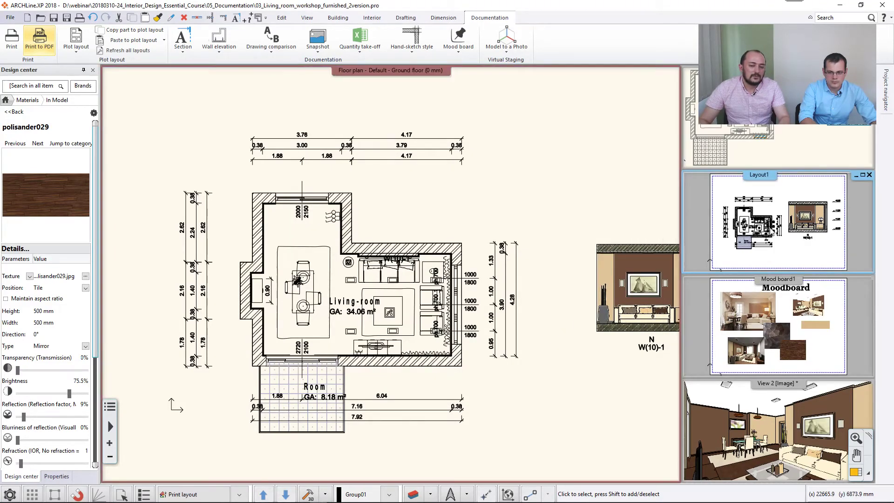
click(855, 473)
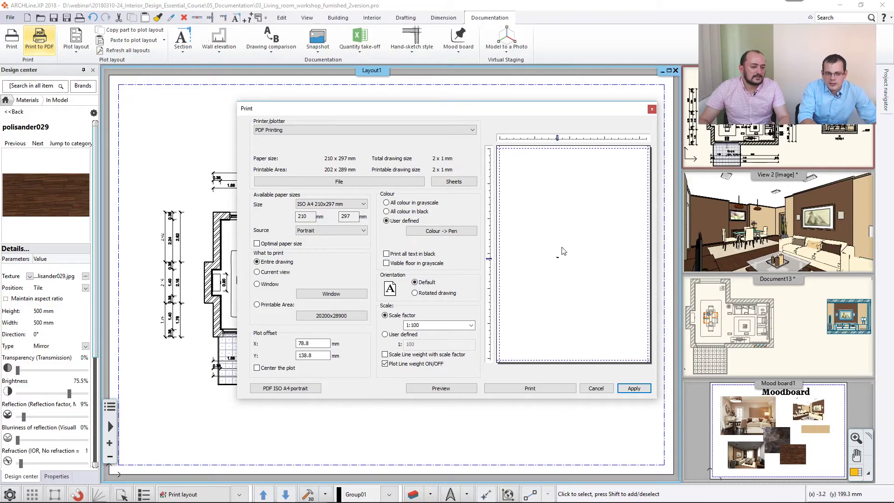
drag(313, 115, 306, 335)
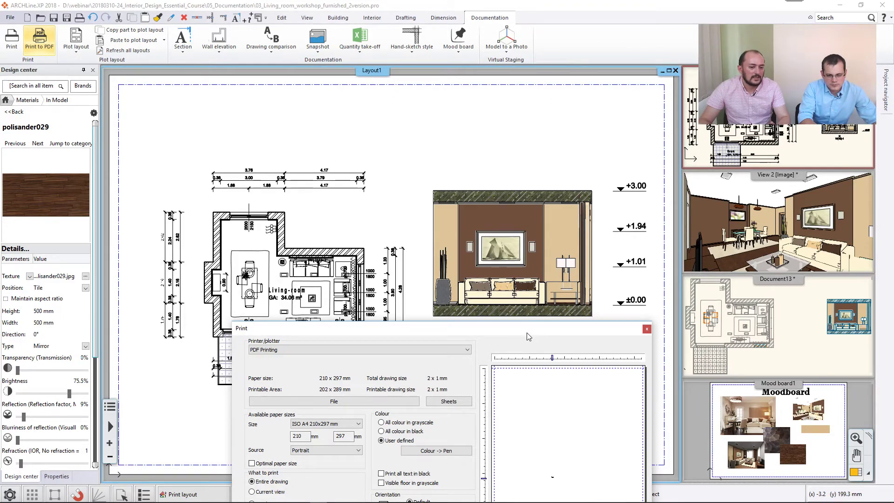
drag(527, 332, 584, 138)
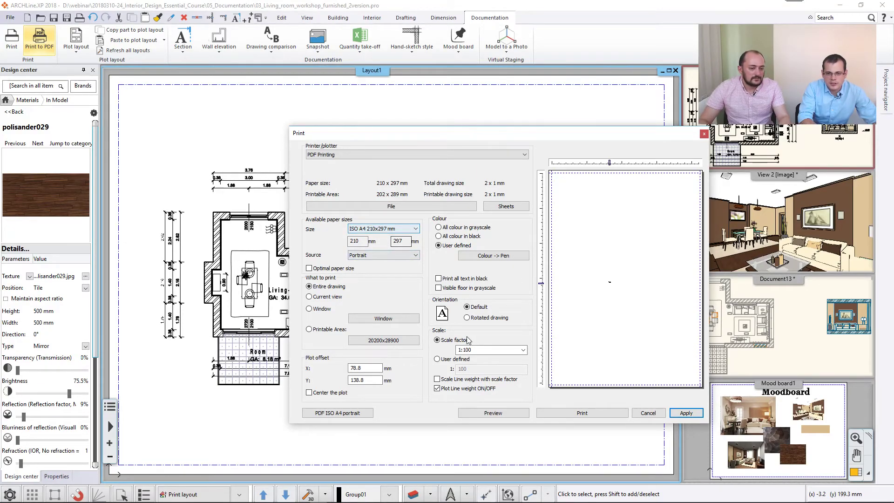
- Try PDF print settings for Layout1 with 1:1 scale, Landscape orientation and a centred plot, and cancel the print
click(523, 350)
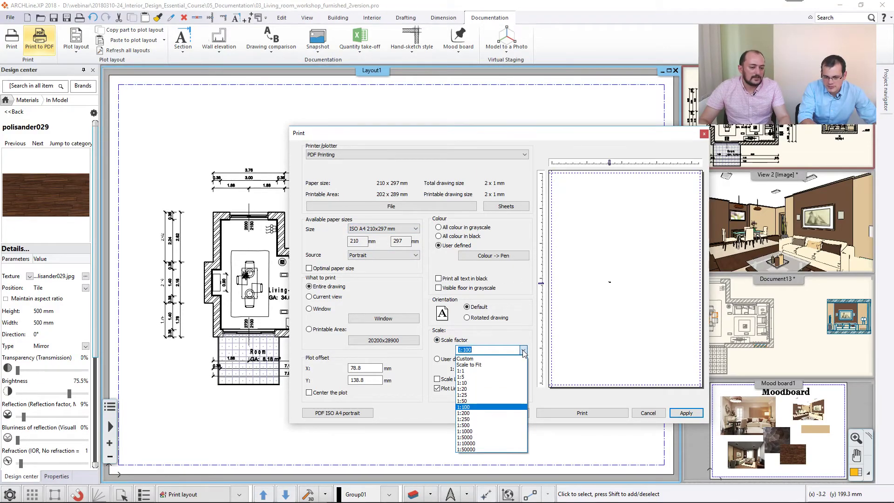
click(484, 371)
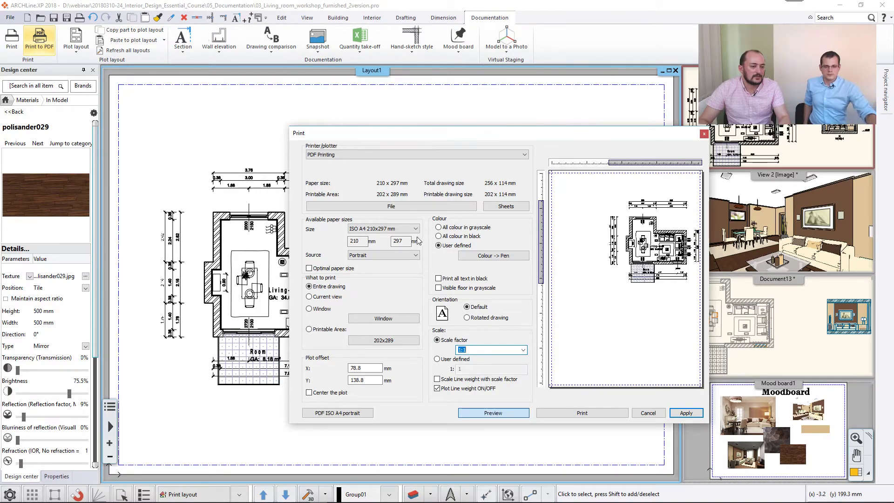
click(371, 255)
click(368, 270)
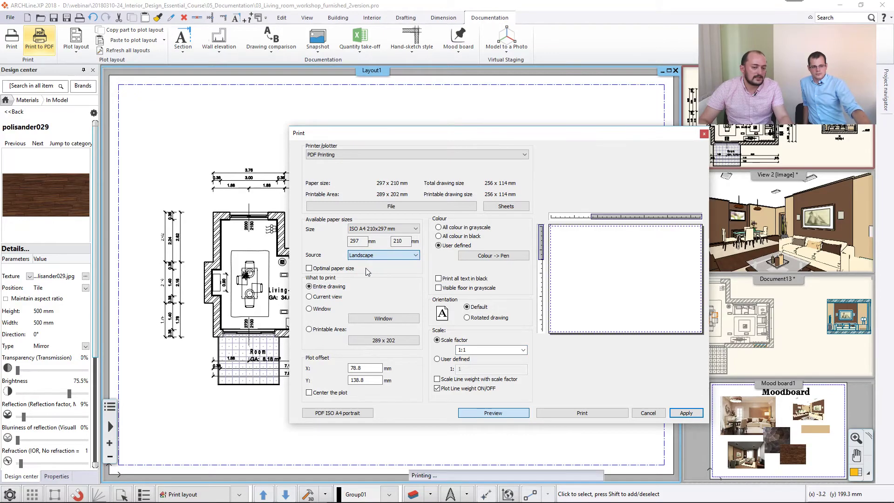
click(309, 393)
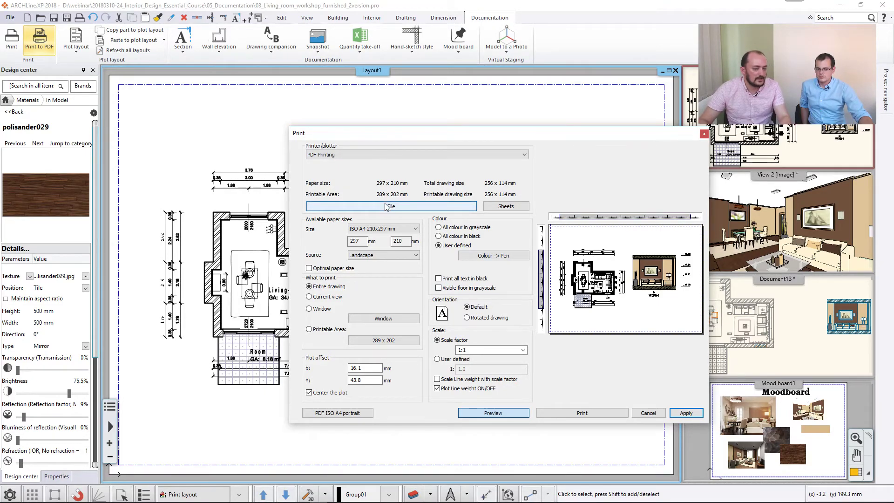
click(649, 413)
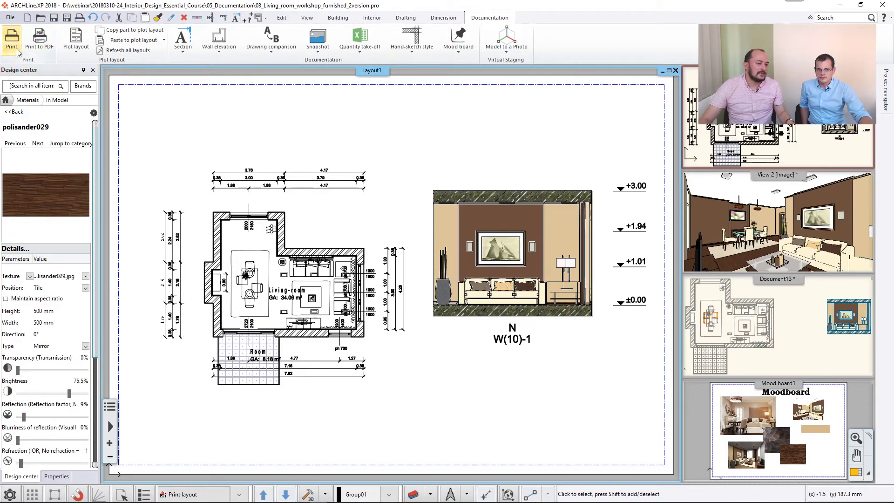
- Open the print queue for multi-page PDF output and close it without adding any documents
click(10, 17)
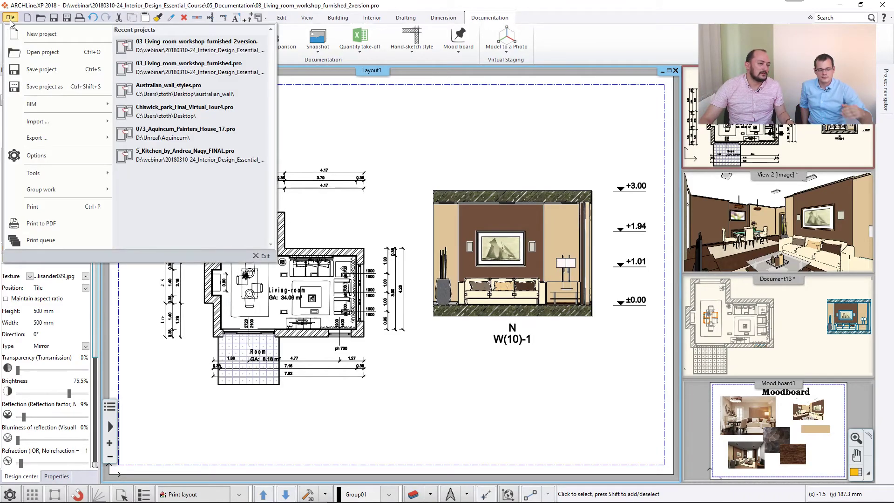
click(34, 240)
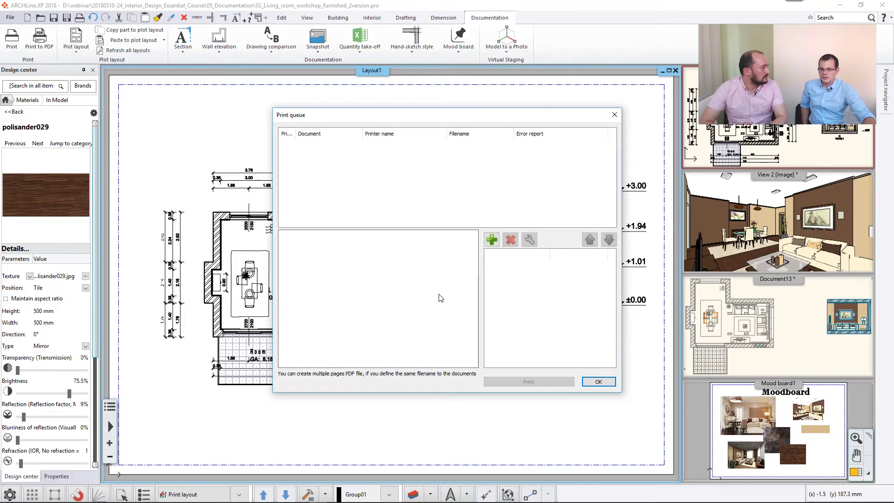
click(589, 383)
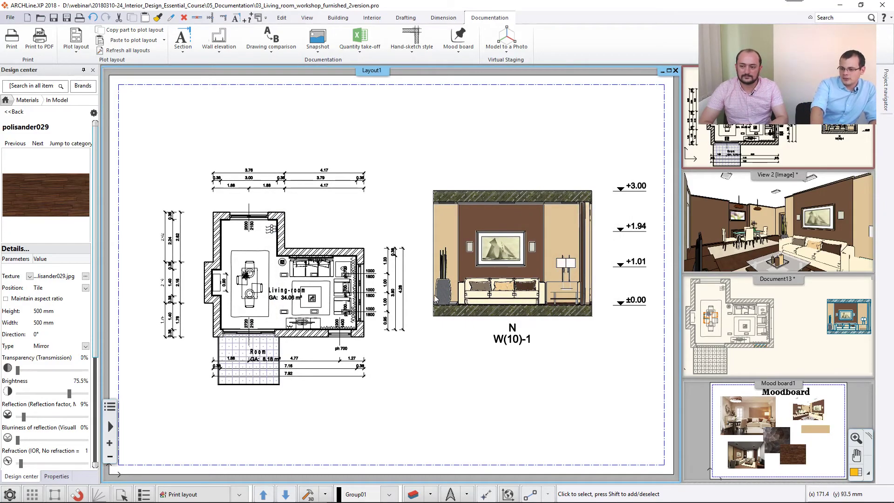
mouse_move(186, 502)
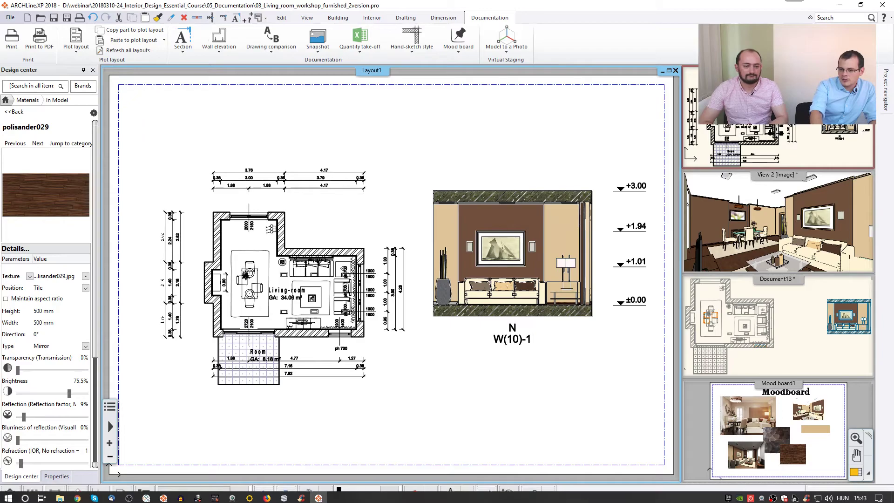